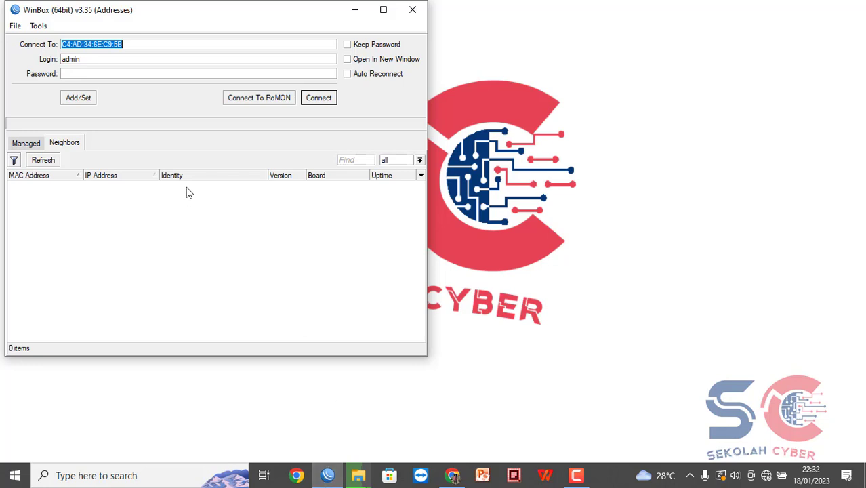
Refresh the neighbour list for the router at C4:AD:34:6E:C9:5B in the WinBox login window.
left_click(42, 161)
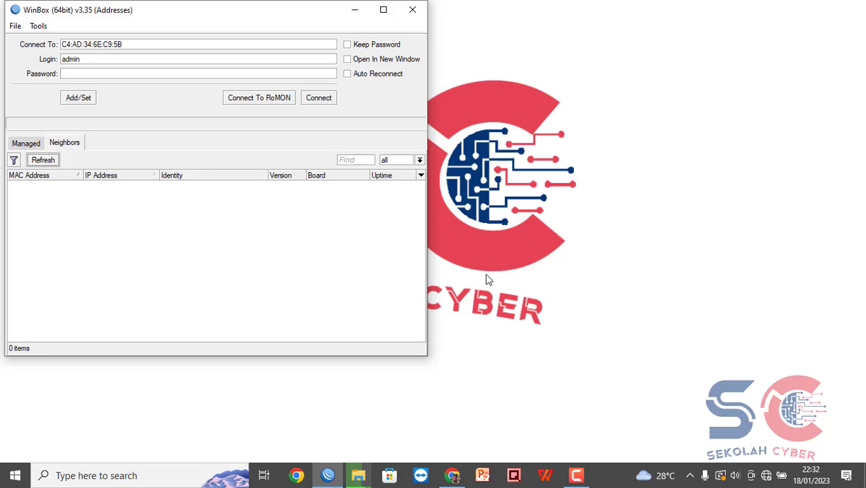
key("super+r")
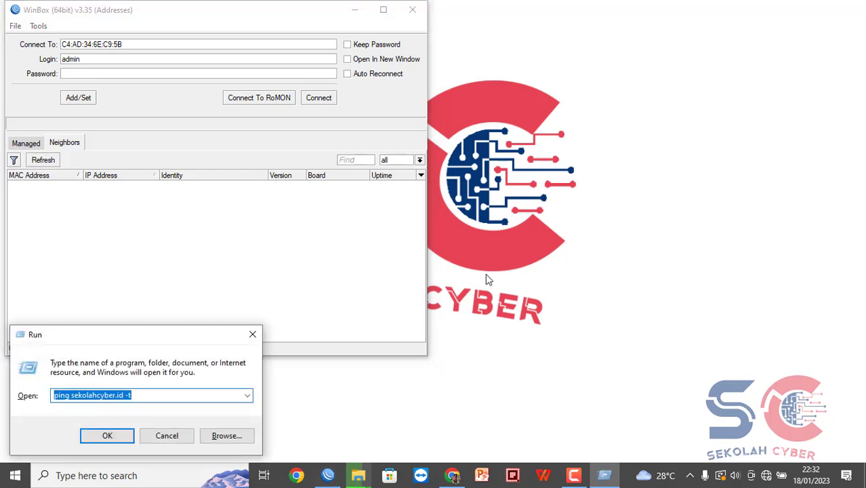
Open the IPv4 properties of the Ethernet 3 adapter in Network Connections.
type("mspaint")
key("Return")
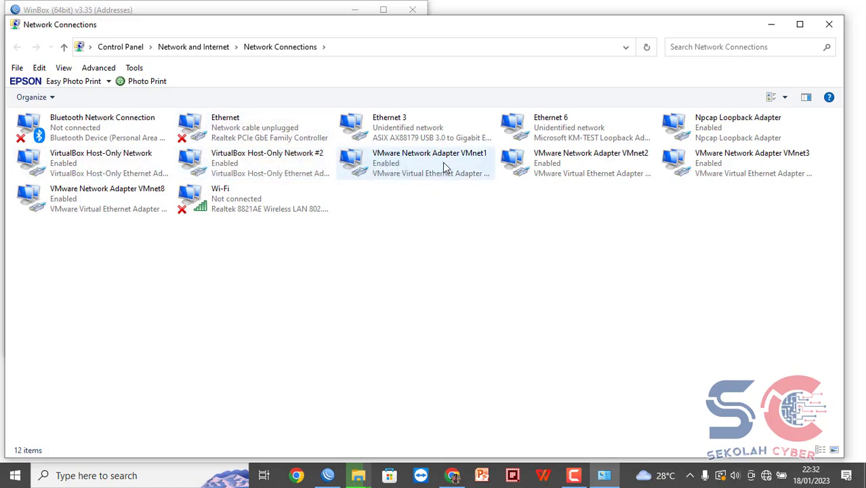
double_click(439, 139)
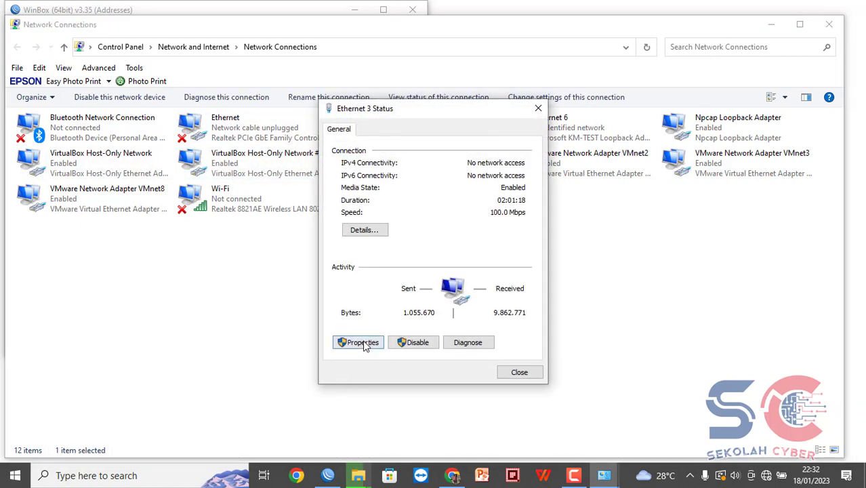
left_click(361, 343)
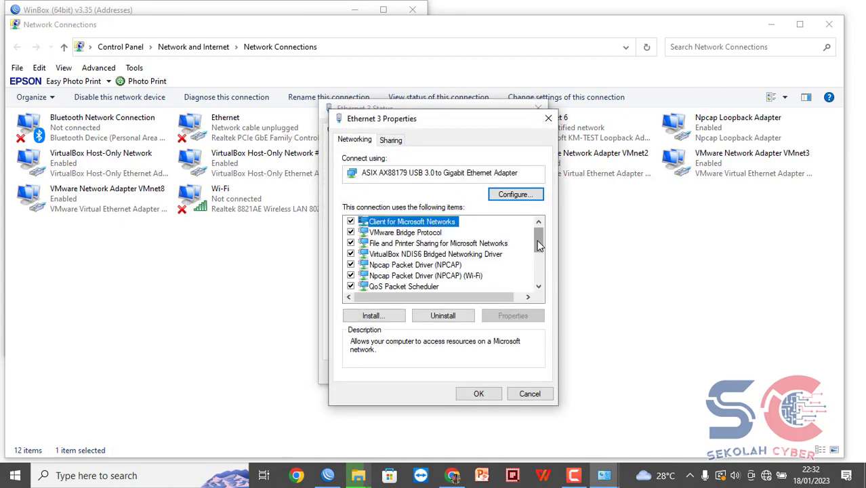
scroll(434, 236, "down", 2)
double_click(442, 244)
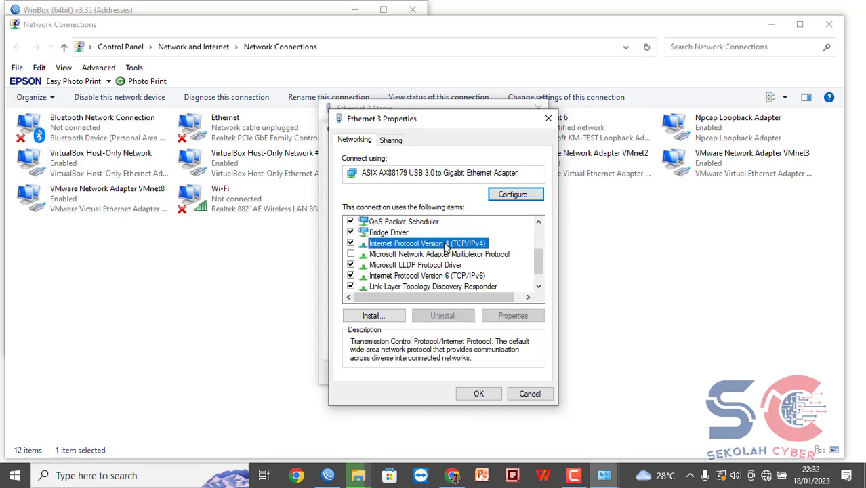
Give Ethernet 3 static IP 192.168.88.90 with mask 255.255.255.0, then close the windows.
left_click(442, 259)
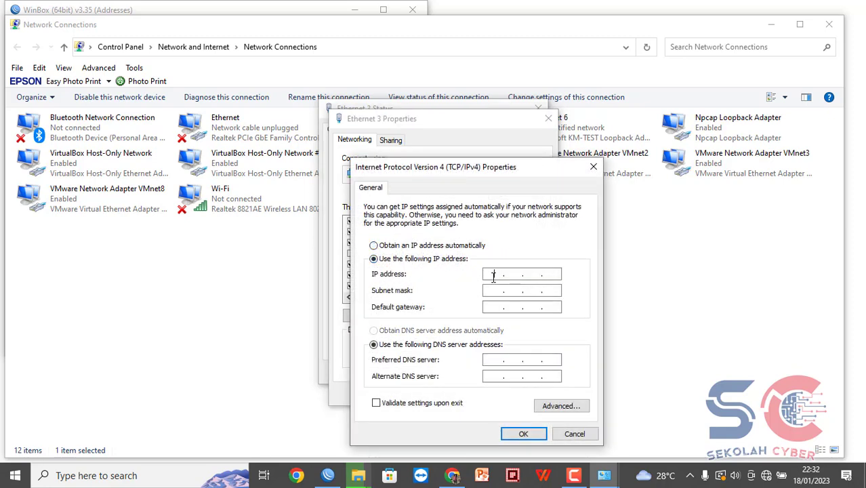
left_click(494, 277)
type("192 . 168 . 88 . 90")
key("Tab")
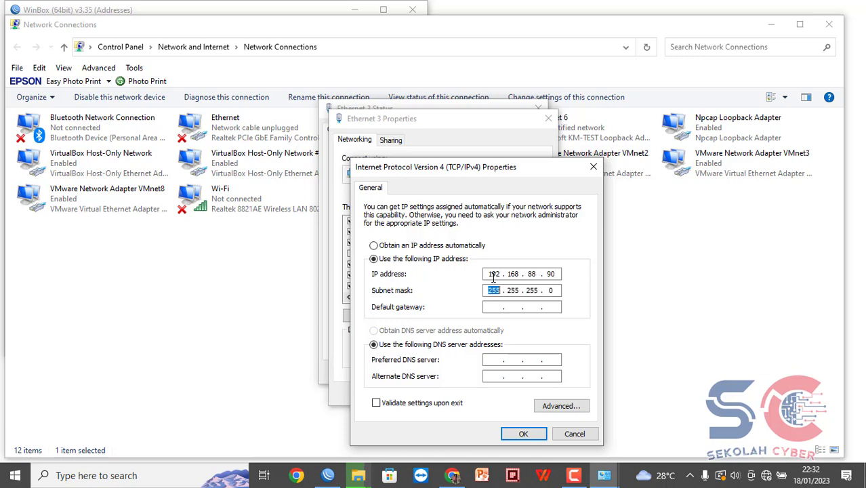
left_click(520, 435)
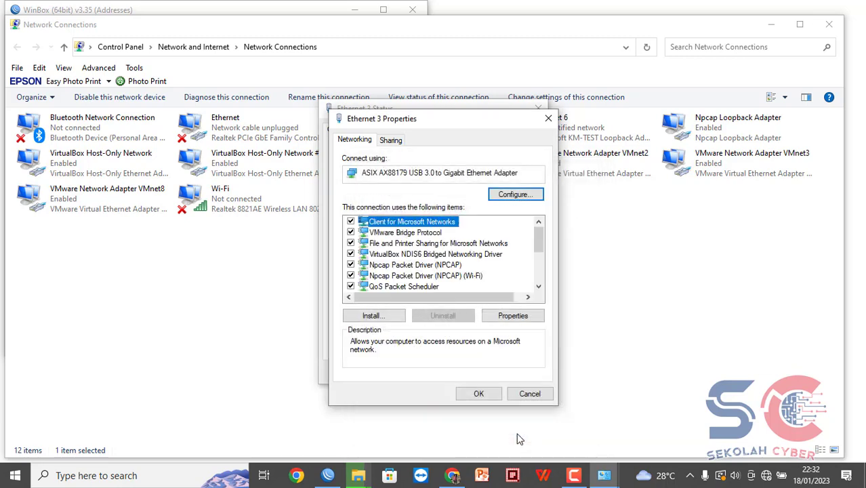
left_click(480, 394)
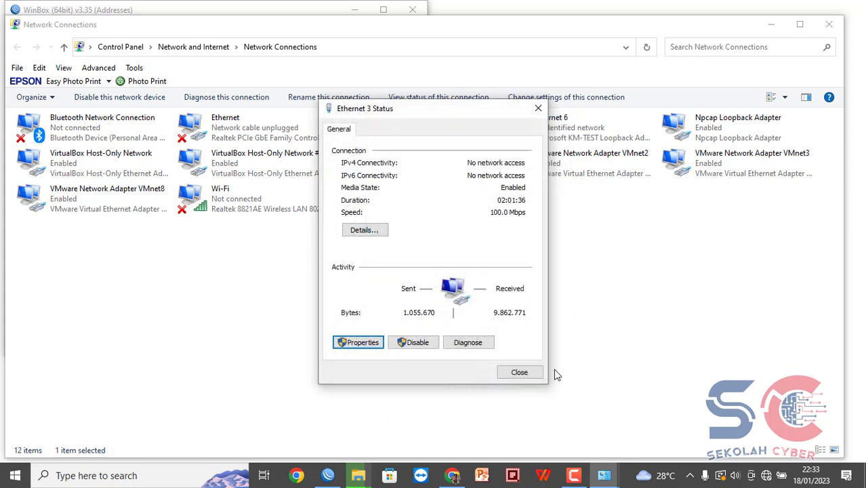
left_click(519, 372)
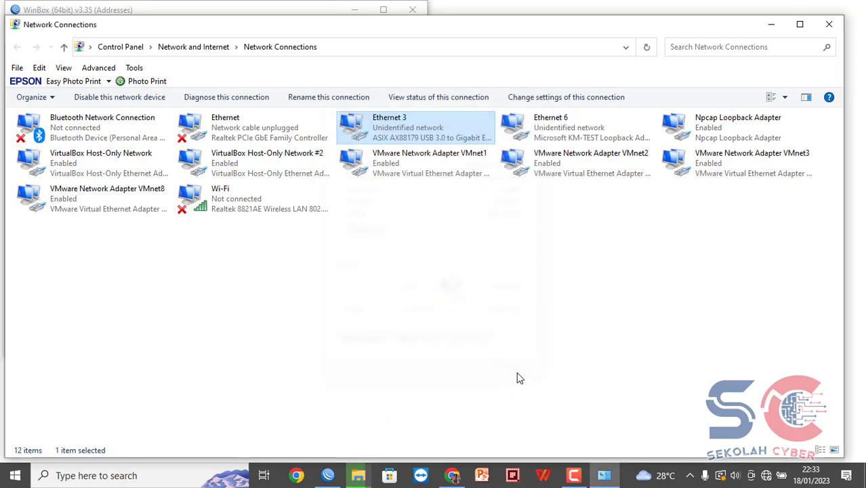
left_click(829, 26)
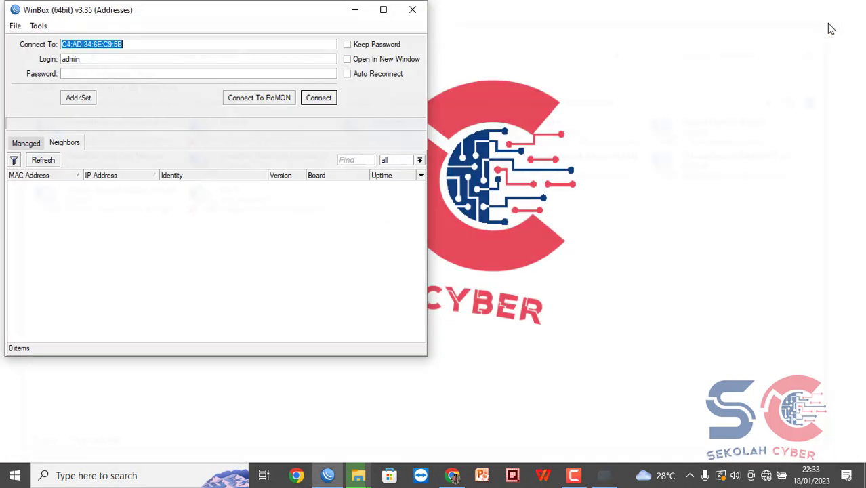
Connect to the discovered MikroTik hAP lite and list its interfaces ether1–ether4, pwr-line1, wlan1.
left_click(32, 164)
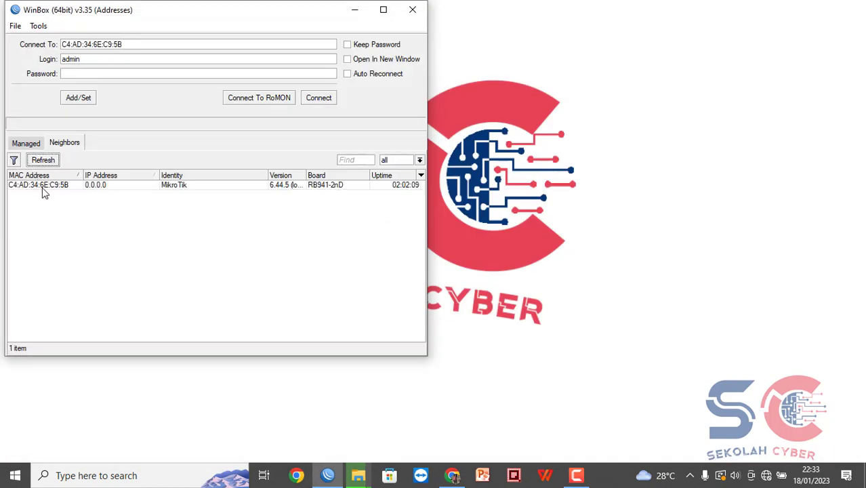
left_click(43, 193)
left_click(46, 186)
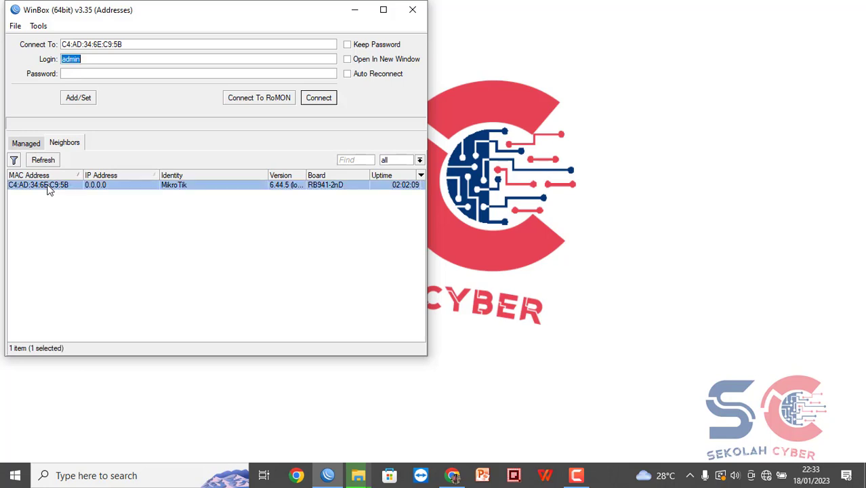
left_click(319, 98)
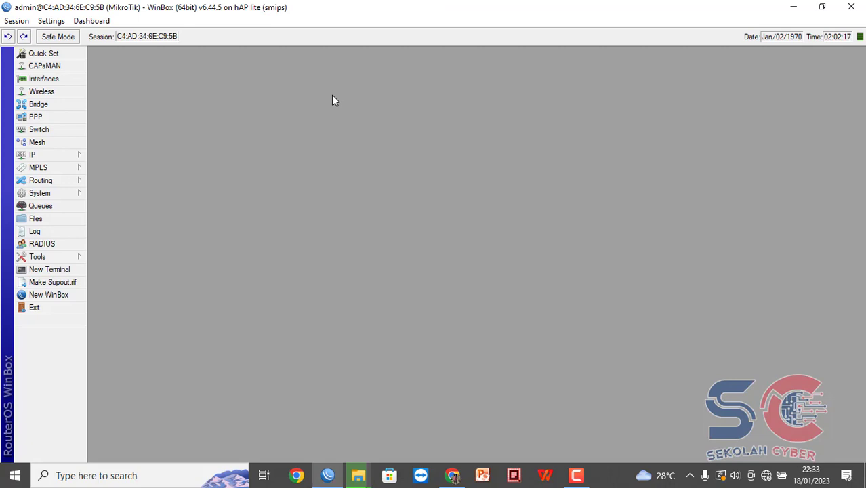
left_click(67, 80)
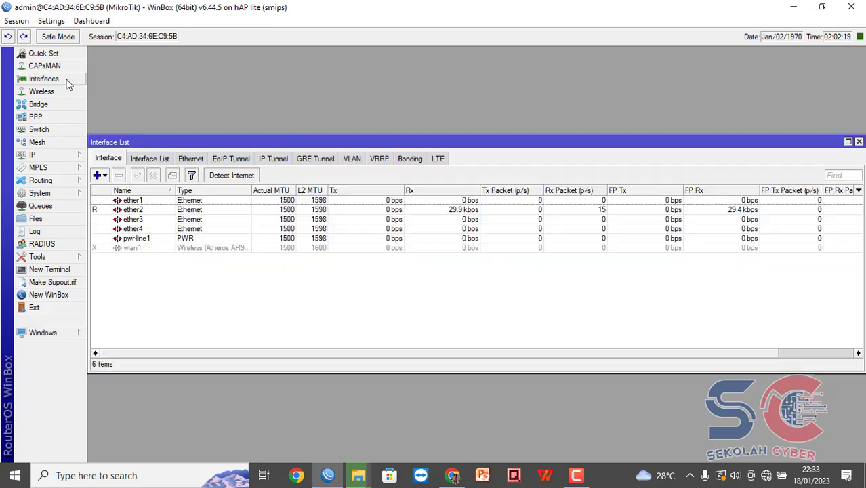
Rename ether1 to ether1-internet.
double_click(138, 202)
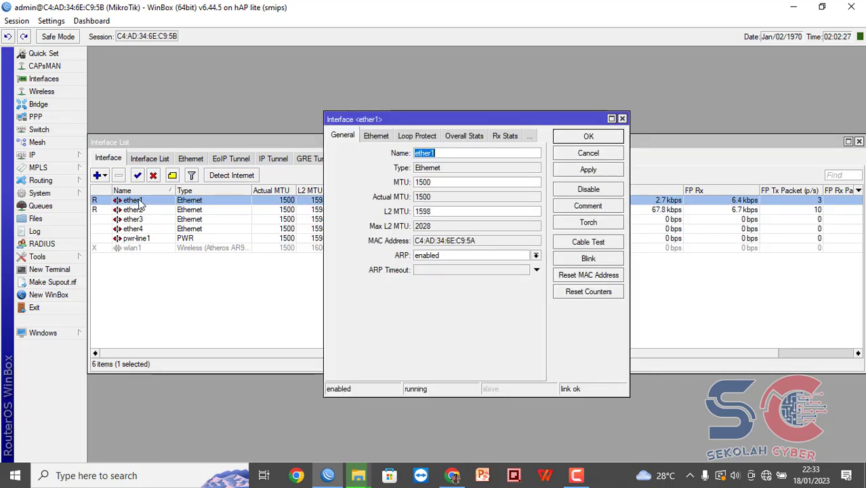
left_click(443, 153)
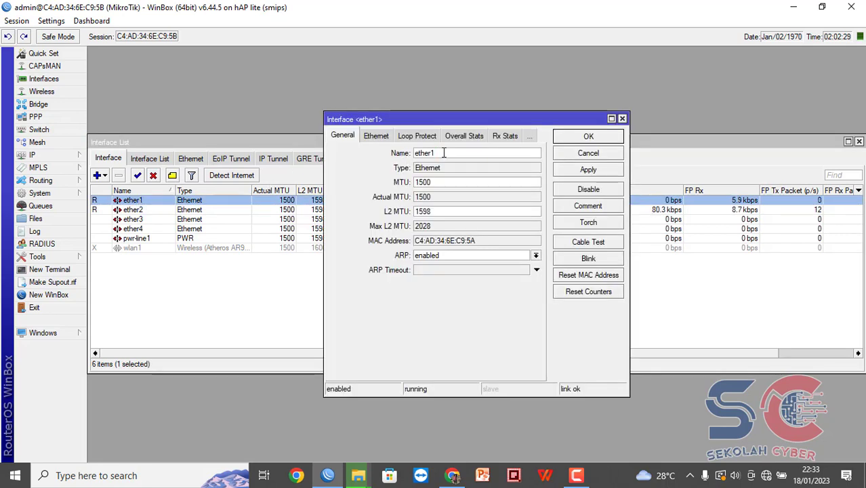
type("-internet")
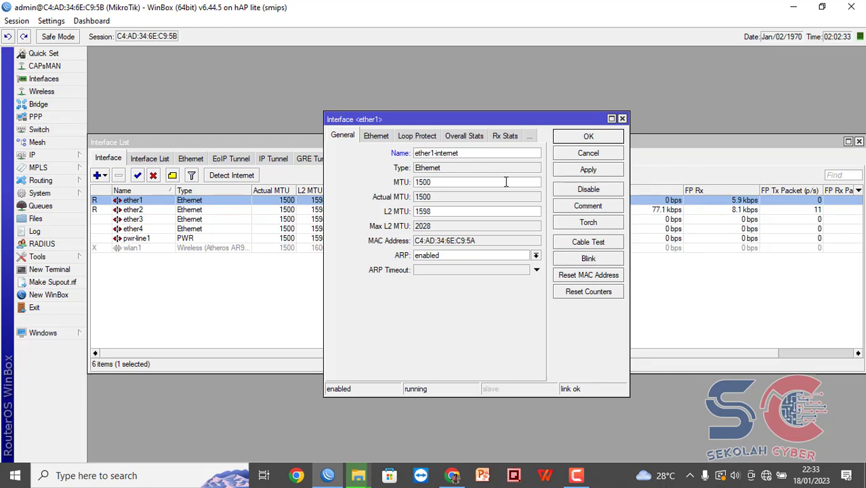
left_click(590, 137)
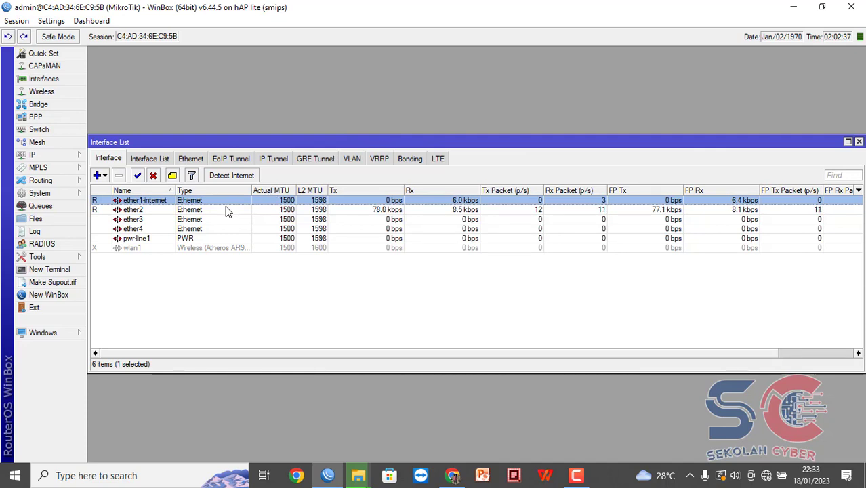
Rename ether2 to ether2-client.
double_click(153, 210)
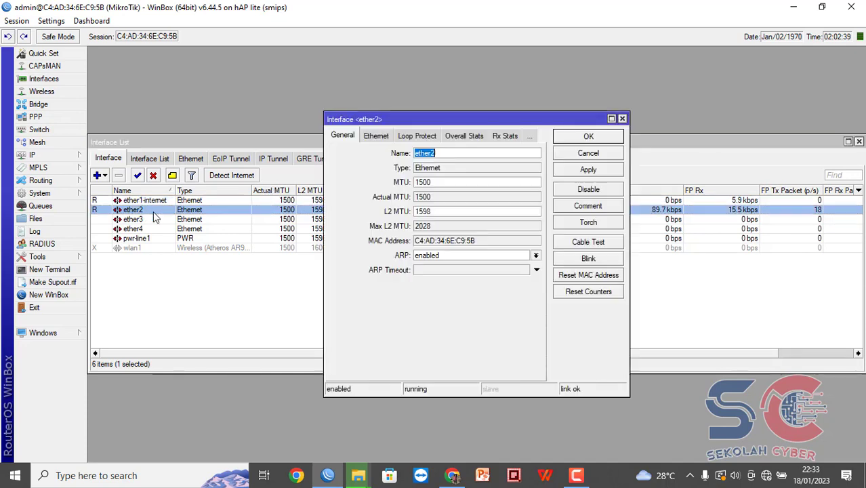
left_click(516, 155)
type("-")
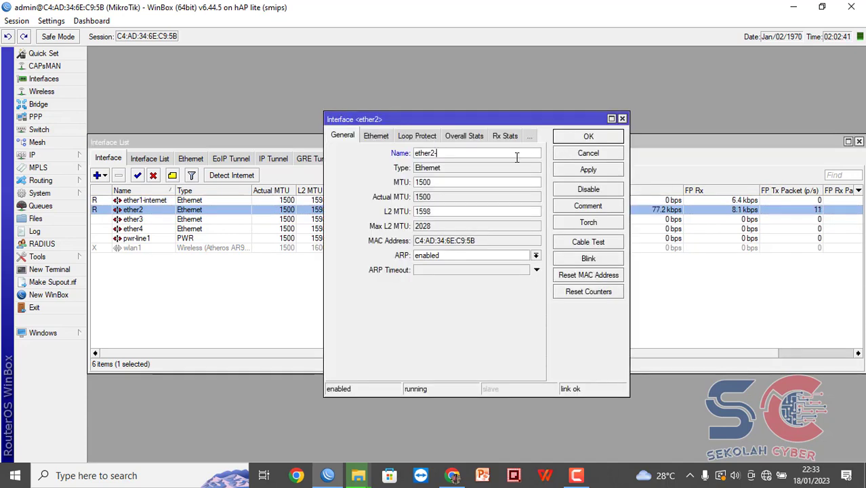
type("client")
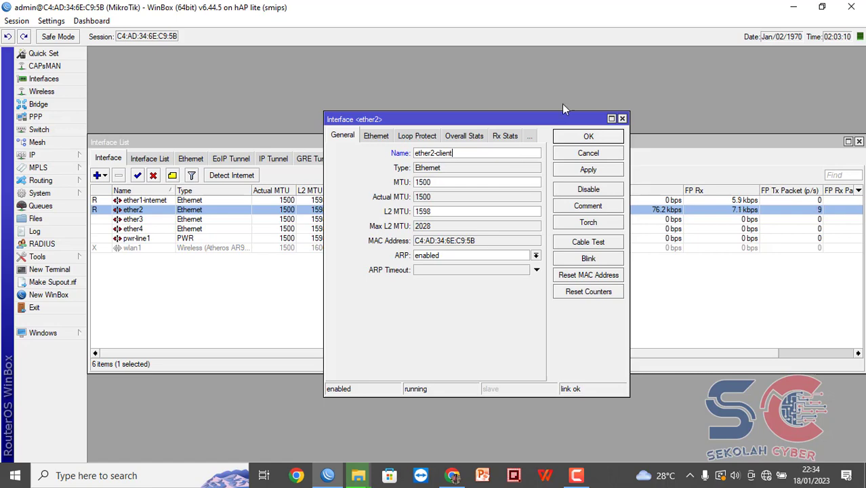
left_click_drag(556, 116, 480, 121)
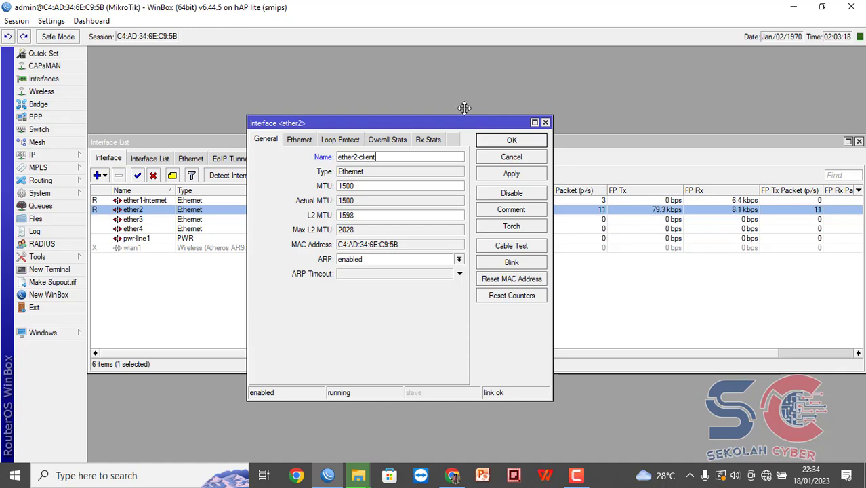
left_click_drag(479, 120, 451, 101)
left_click(495, 121)
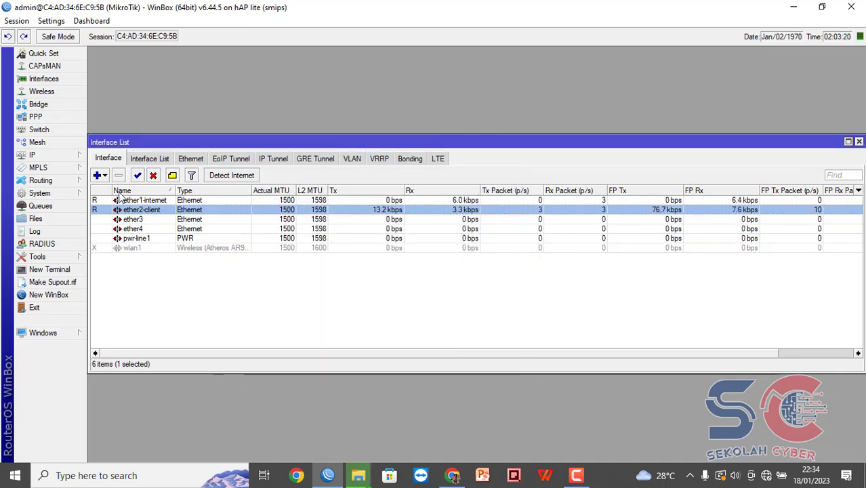
Rename ether3 to ether3-hotpot.
double_click(138, 229)
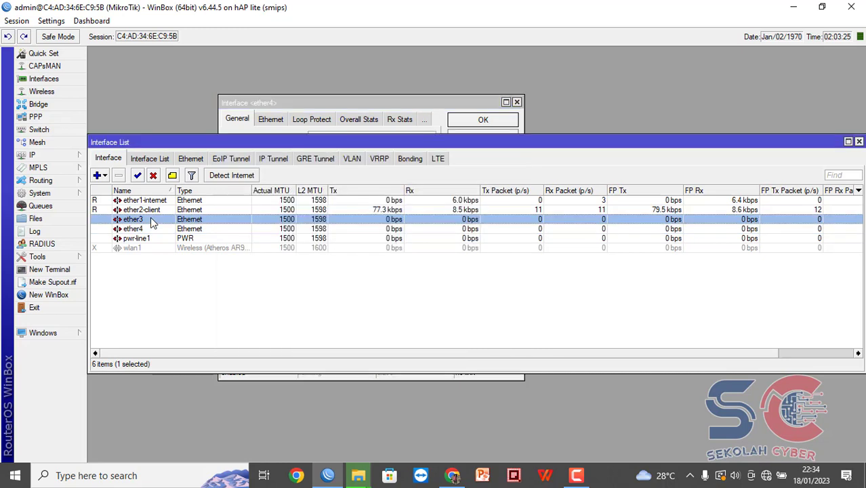
double_click(151, 219)
left_click(355, 151)
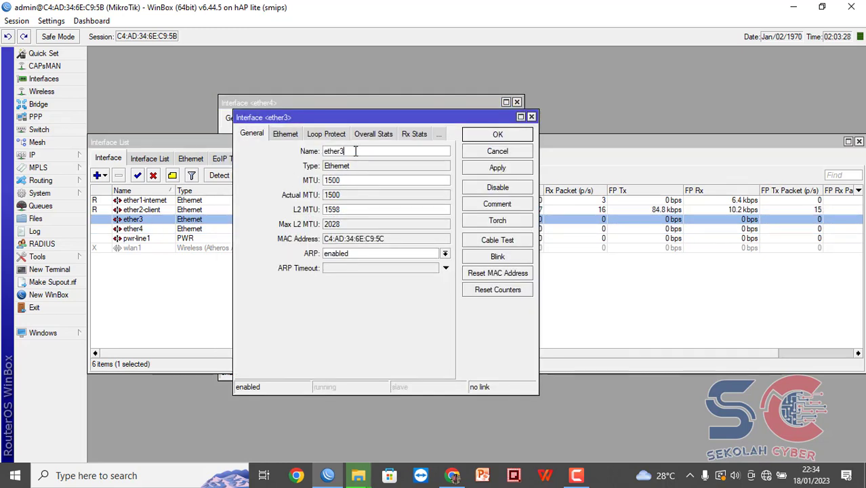
type("-h")
type("ots")
type("tpot")
left_click(497, 170)
left_click(499, 136)
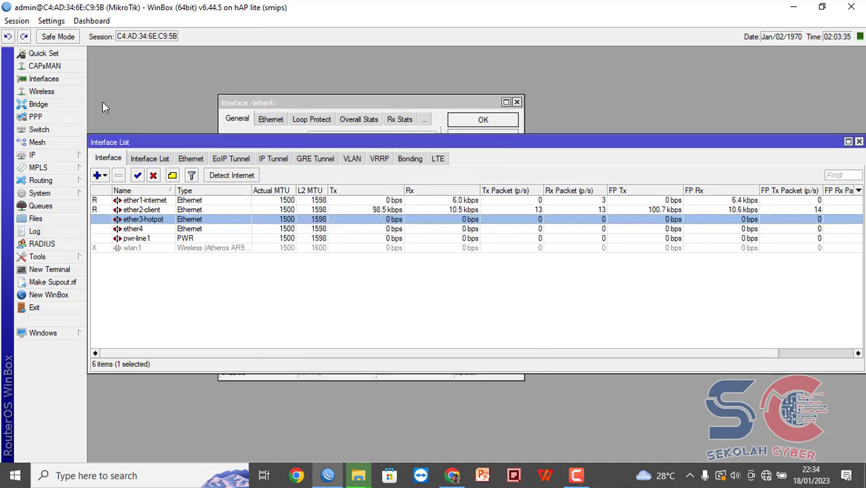
left_click(52, 95)
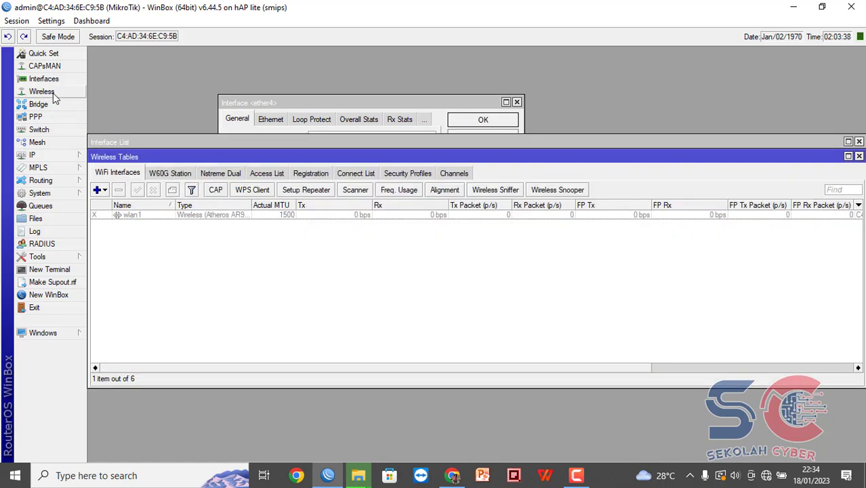
Add a new DHCP client under IP > DHCP Client.
left_click(858, 156)
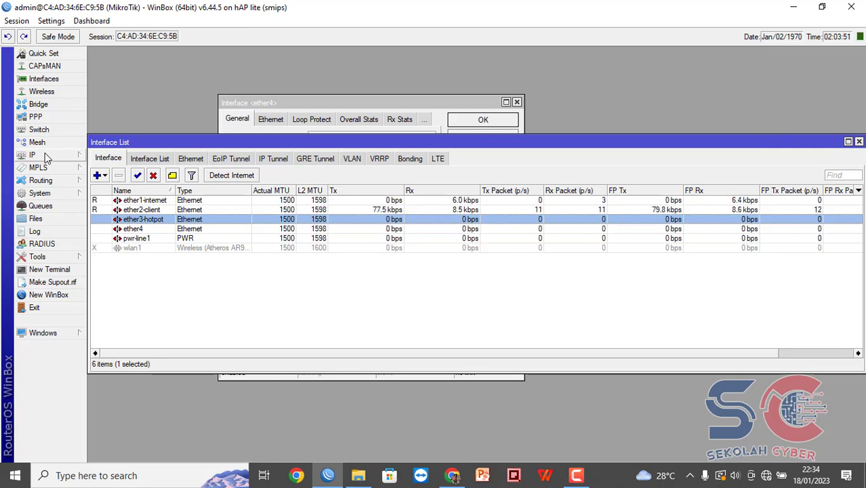
left_click(57, 157)
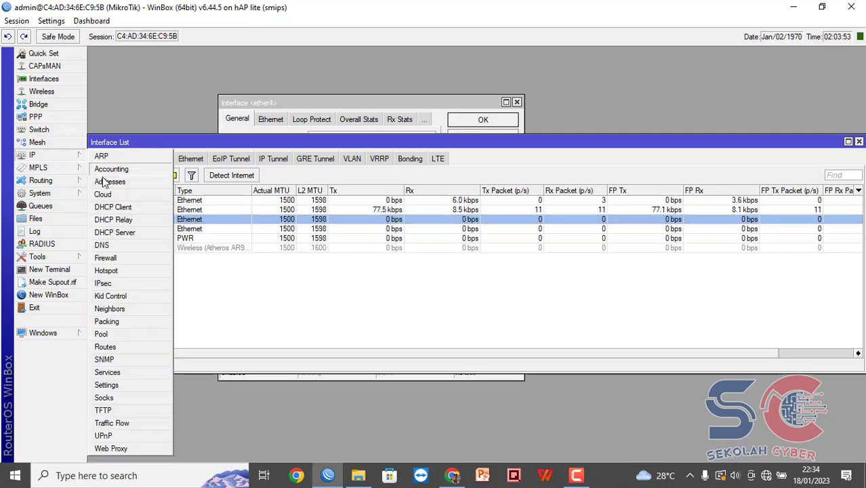
left_click(120, 208)
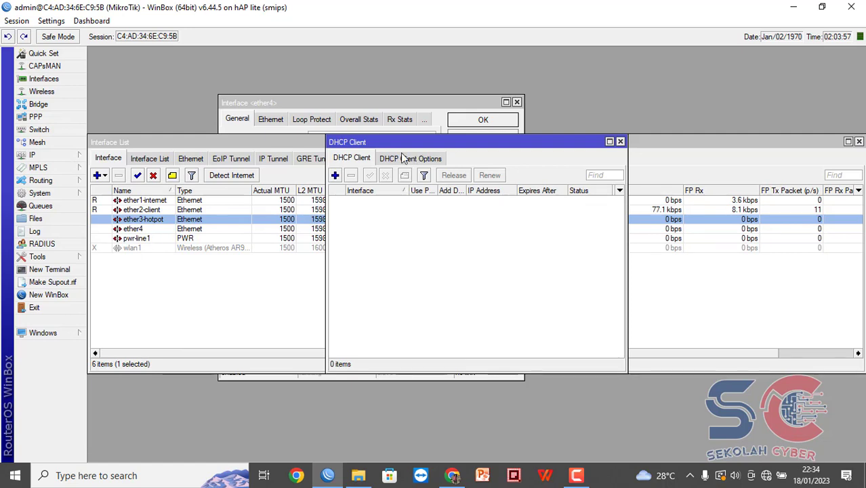
left_click(334, 175)
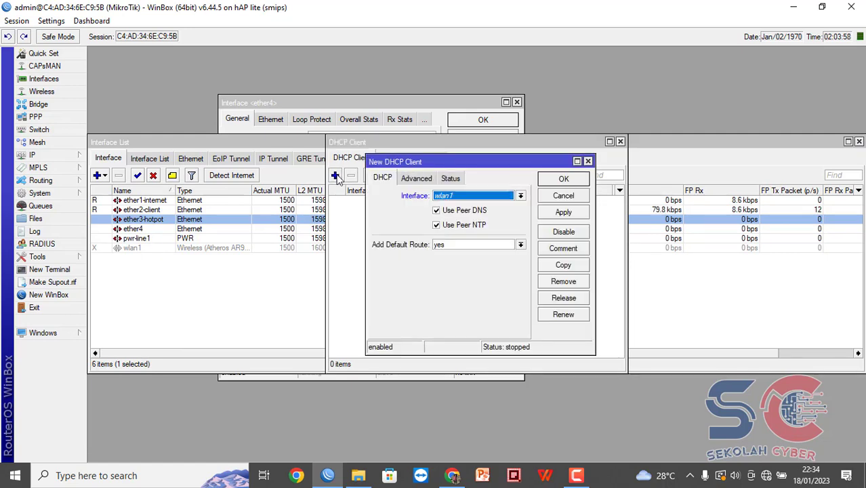
left_click(521, 197)
left_click(500, 204)
left_click(563, 212)
left_click(561, 180)
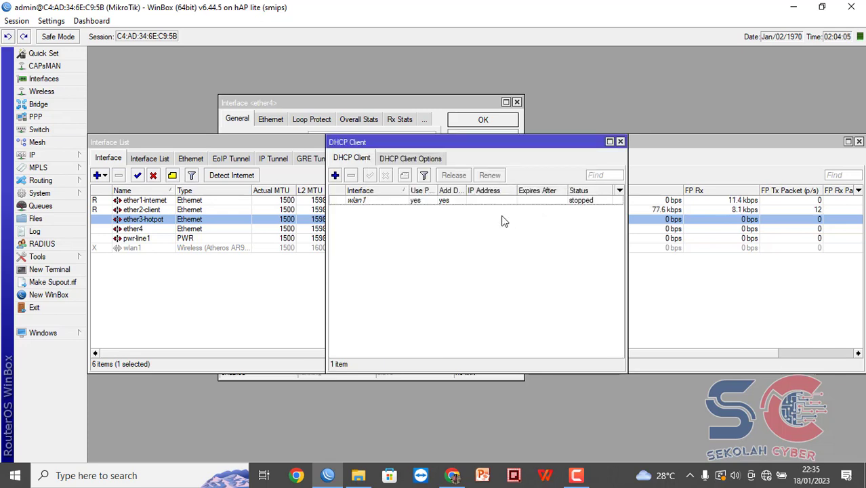
Move the DHCP client to ether1-internet so it obtains the 192.168.5.40 lease.
left_click(442, 202)
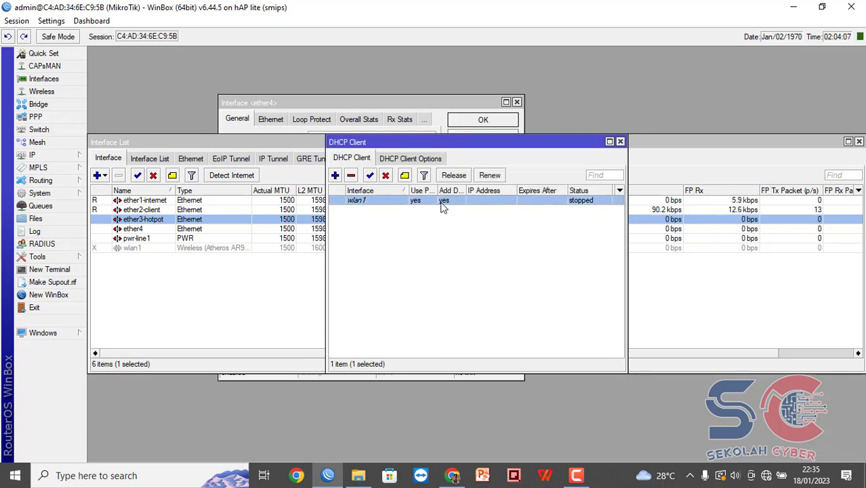
double_click(441, 201)
left_click(450, 200)
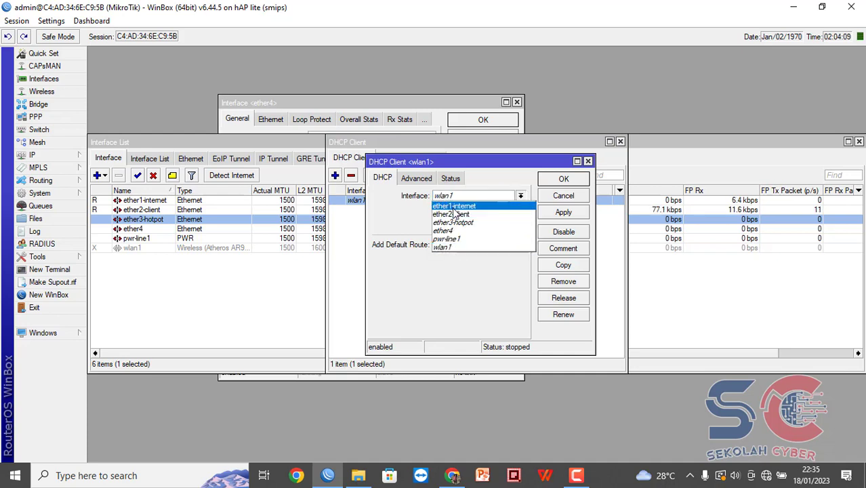
left_click(454, 205)
left_click(575, 181)
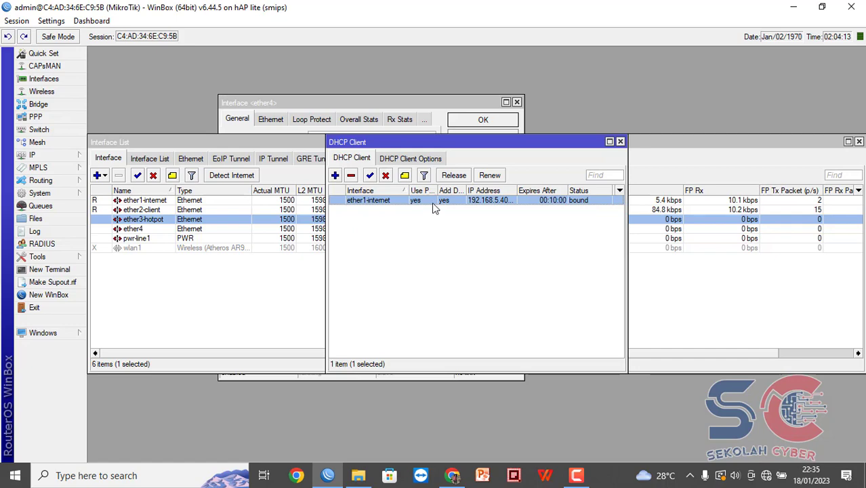
left_click(58, 282)
left_click(49, 269)
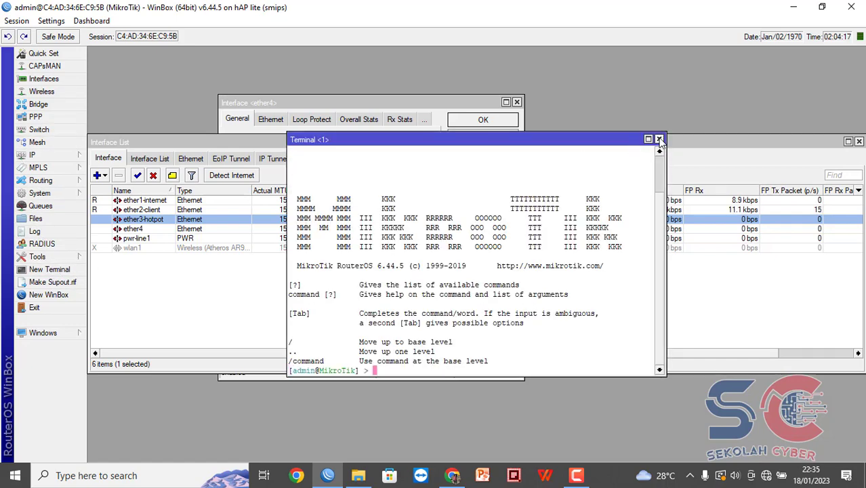
left_click(659, 139)
left_click(554, 233)
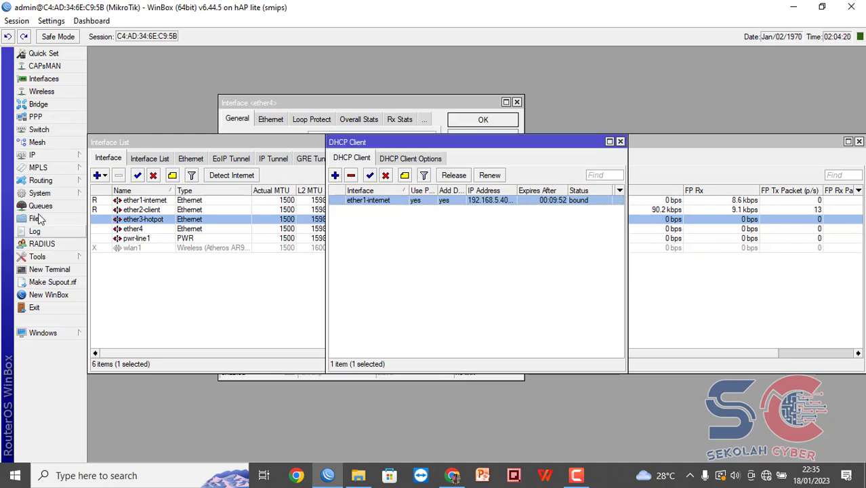
left_click(48, 270)
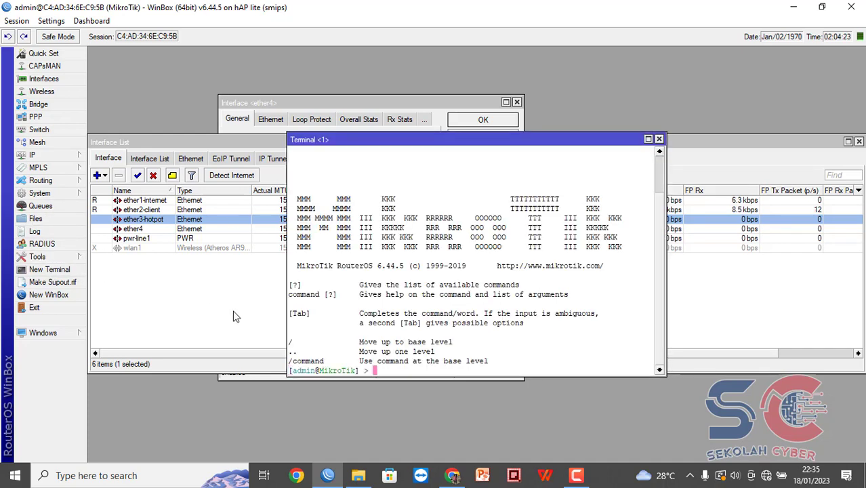
type("ping 8.8.8.8")
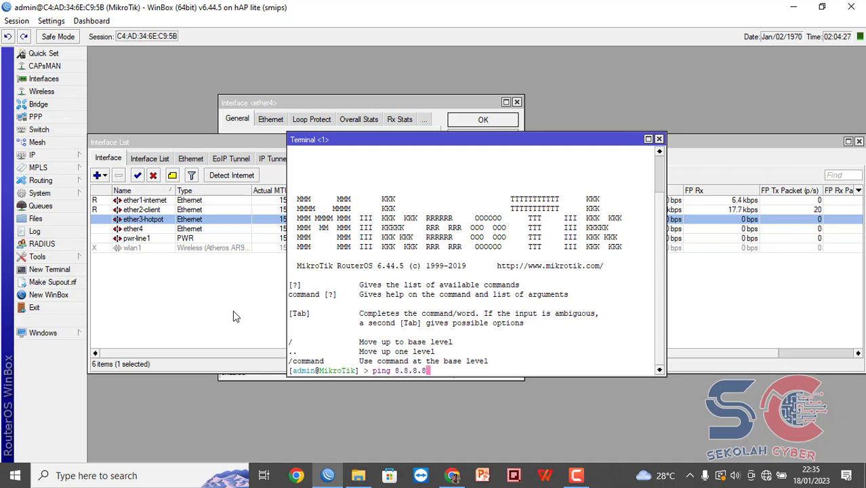
key("Return")
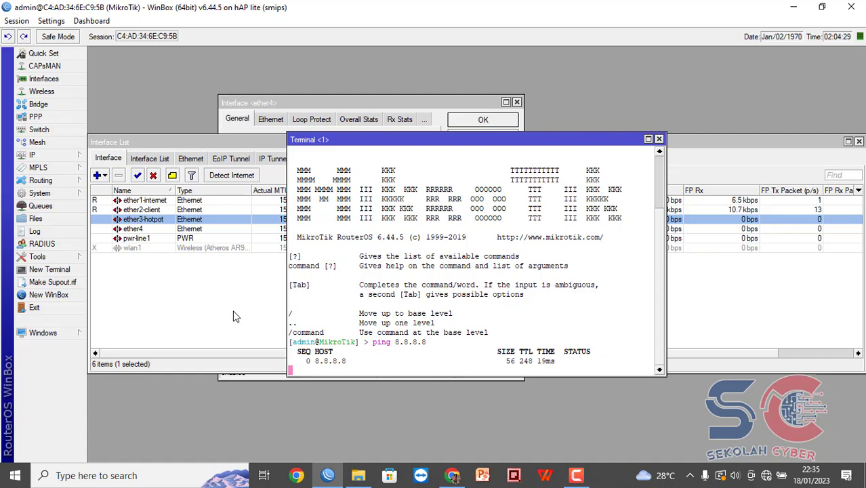
left_click(658, 139)
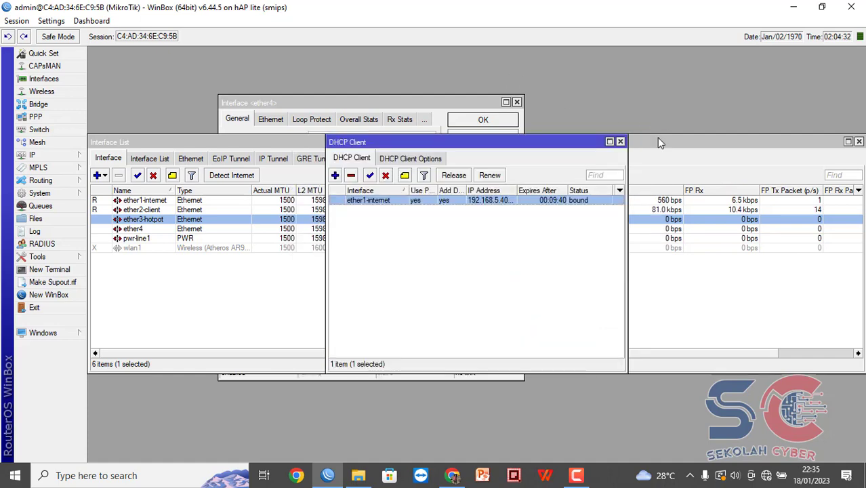
left_click(34, 156)
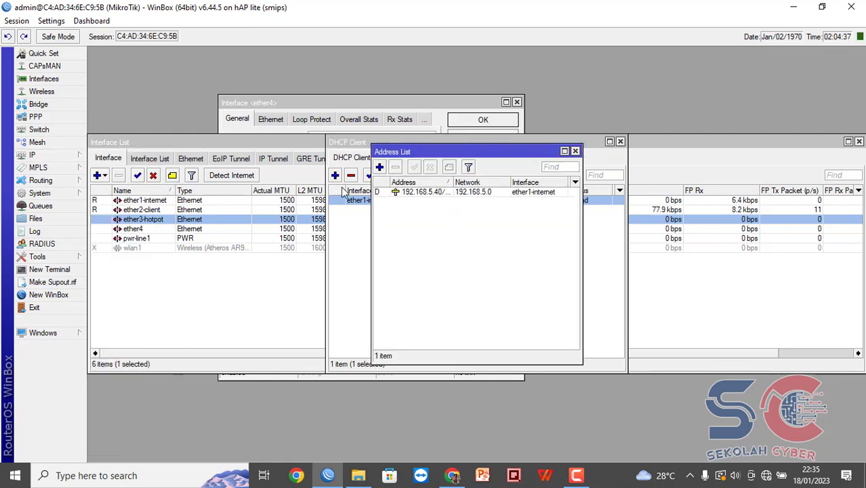
Add address 192.168.2.1/24 on ether2-client.
left_click(379, 167)
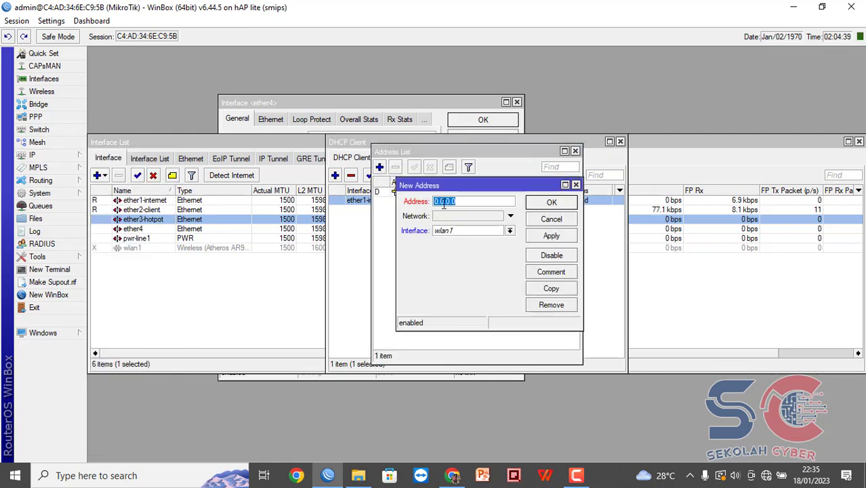
type("192.1")
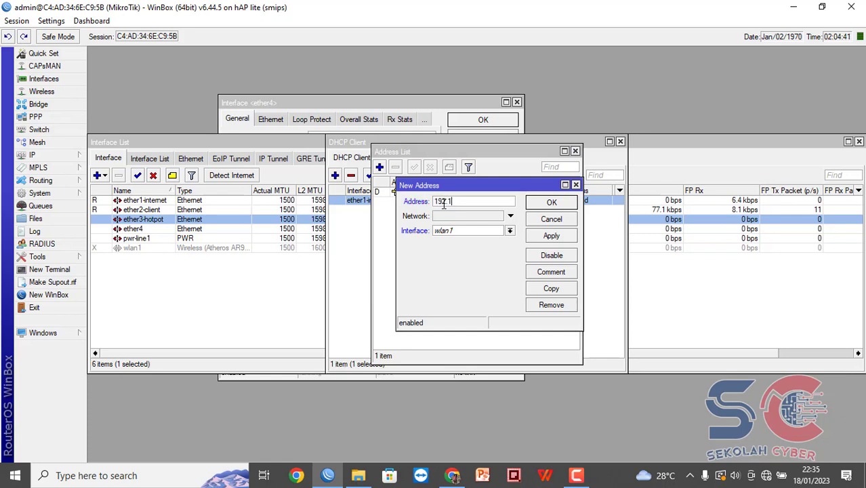
type("68.2.1/24")
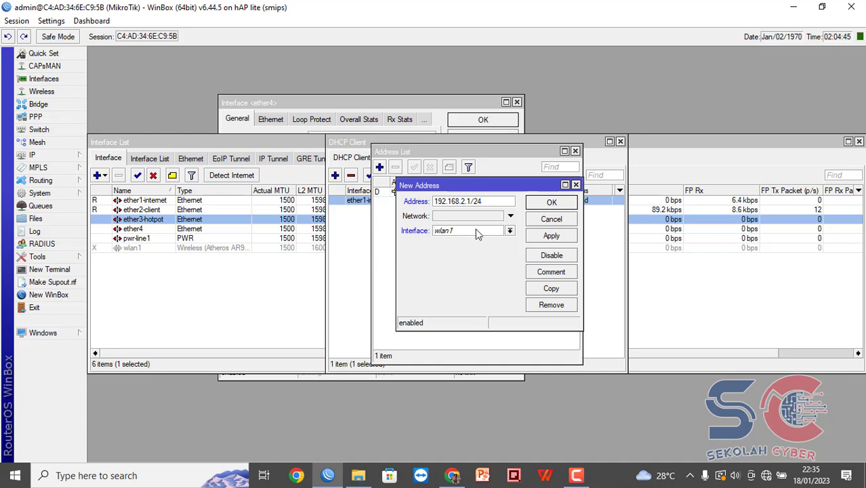
left_click(477, 231)
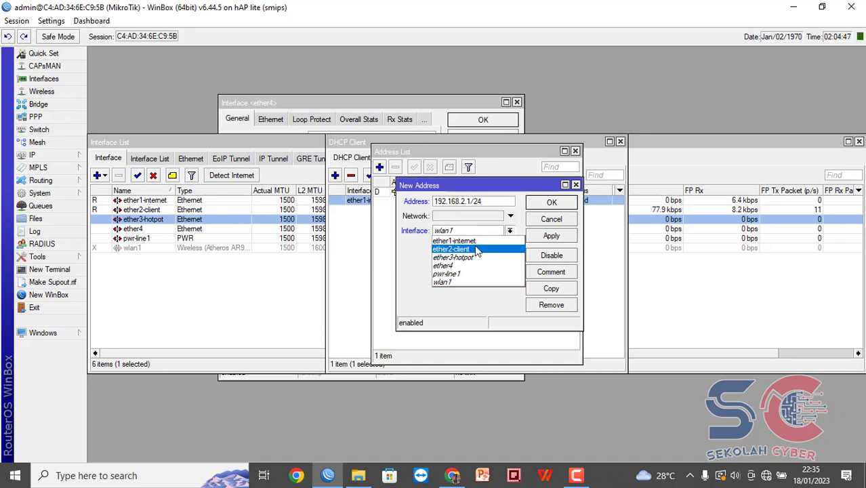
left_click(477, 250)
left_click(564, 238)
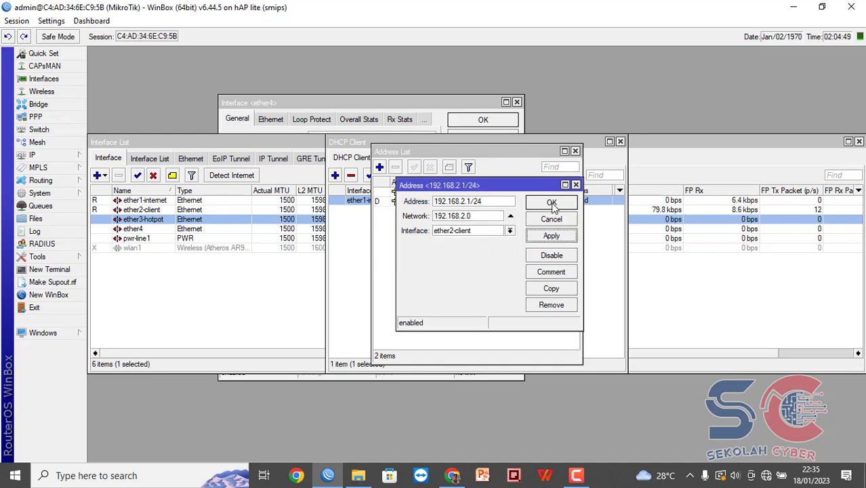
left_click(552, 204)
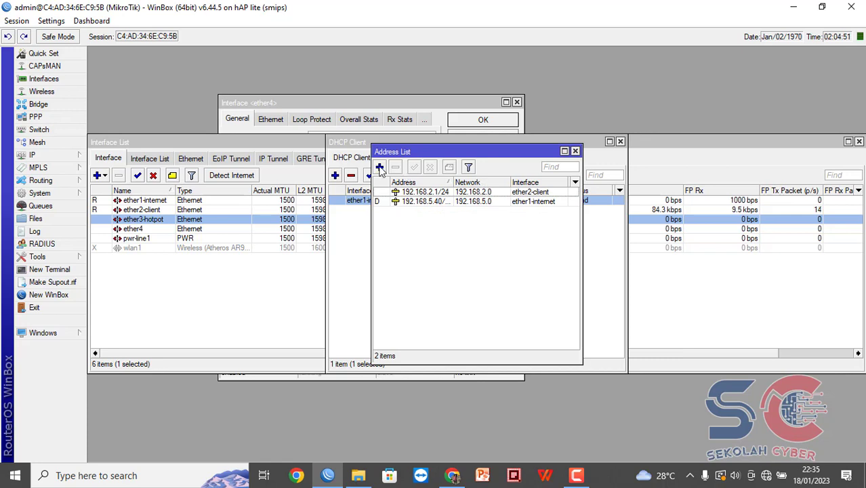
Add address 192.168.3.1/24 on ether3-hotpot.
left_click(380, 167)
type("192.")
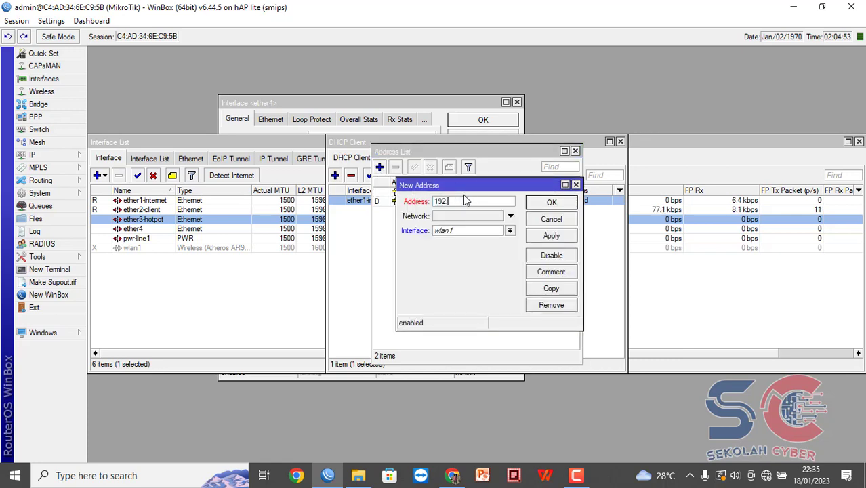
type("168.3.1/24")
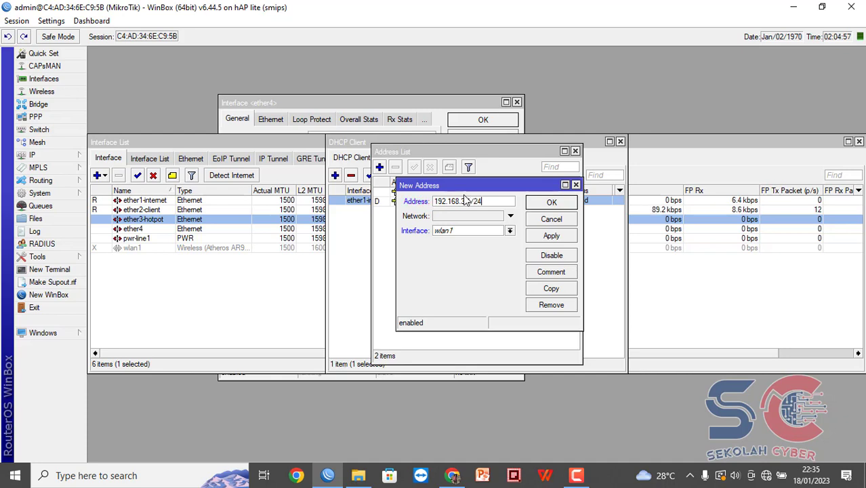
left_click(489, 231)
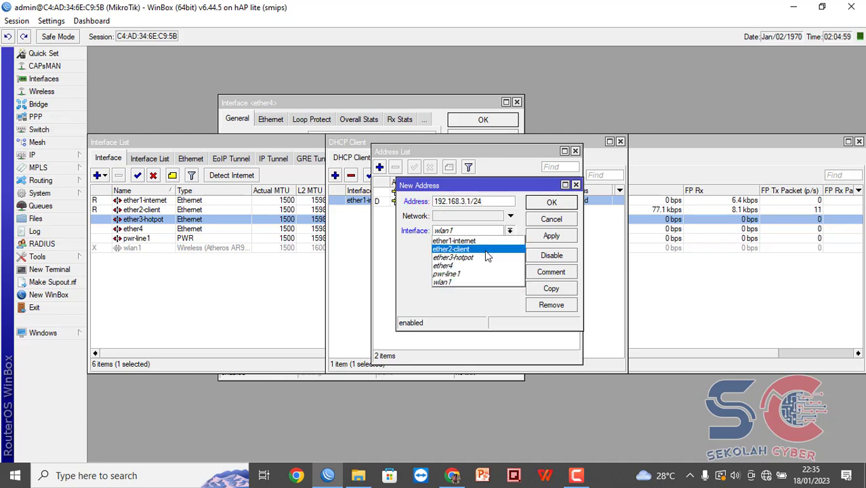
left_click(468, 257)
left_click(553, 237)
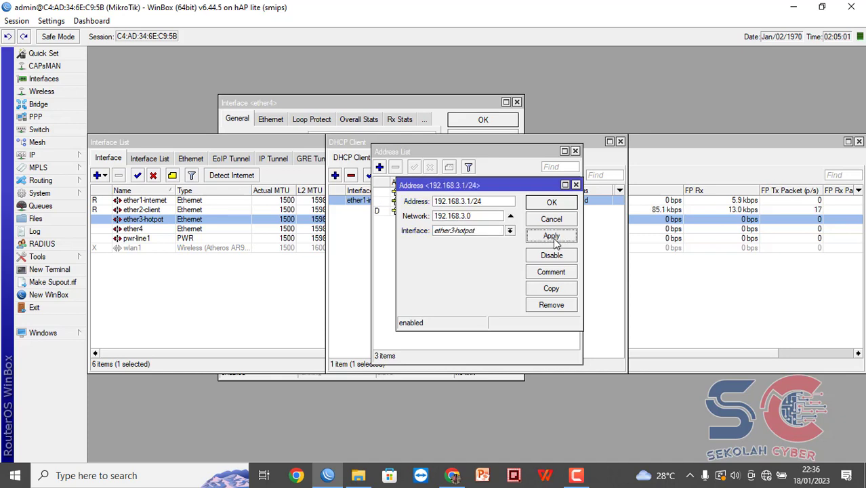
left_click(561, 203)
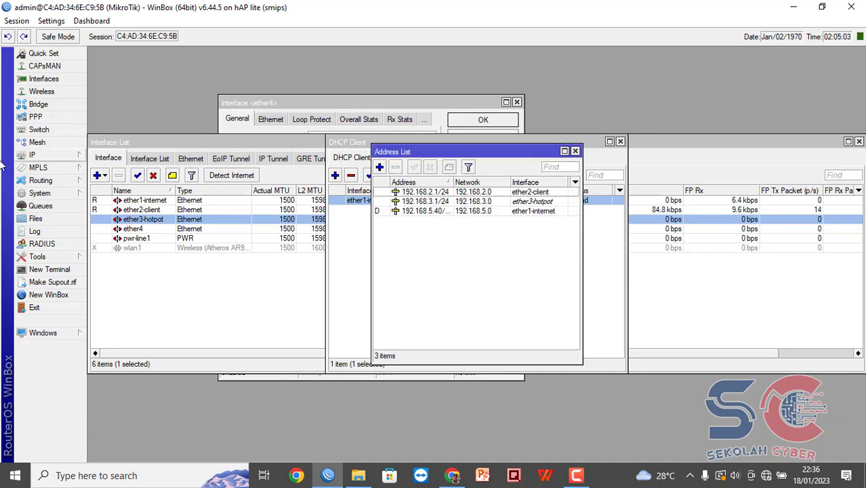
left_click(30, 163)
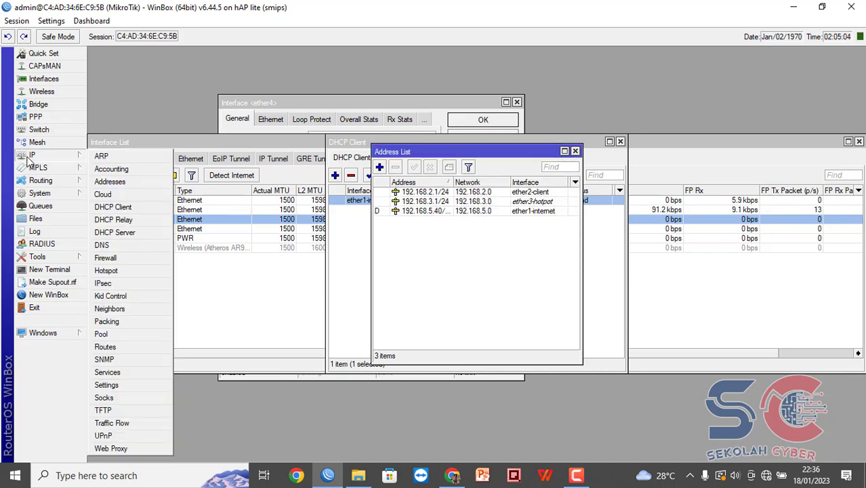
Run DHCP Setup on ether2-client, accepting 192.168.2.0/24, default gateway, pool dhcp_pool0 and 10-minute lease.
left_click(125, 234)
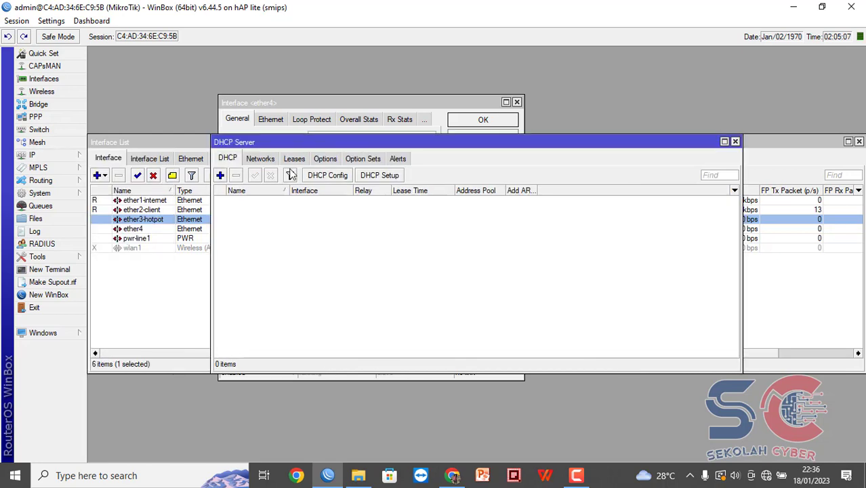
left_click(374, 175)
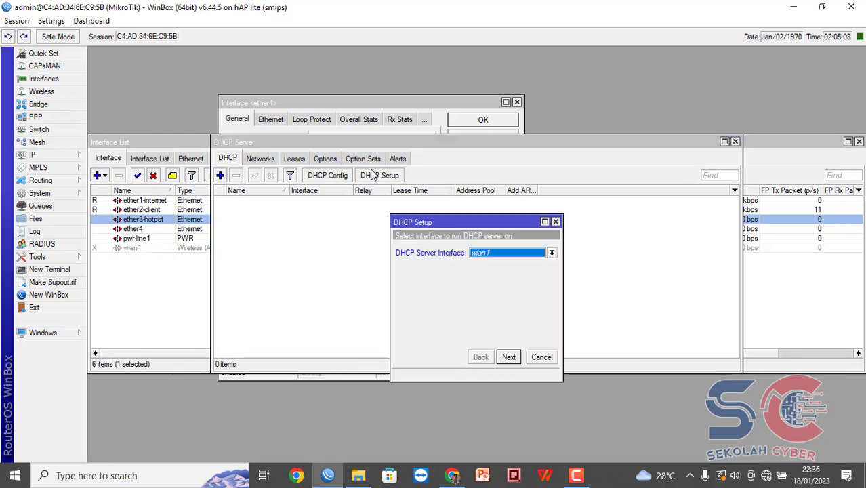
left_click(551, 254)
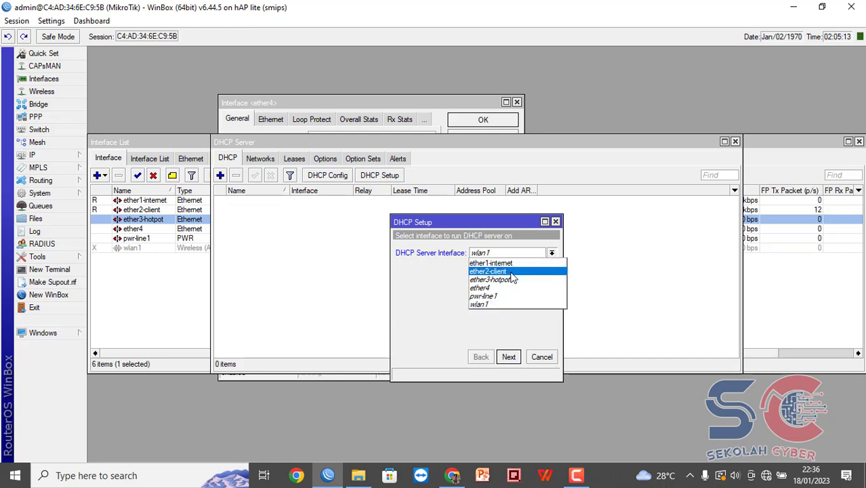
left_click(491, 279)
left_click(508, 357)
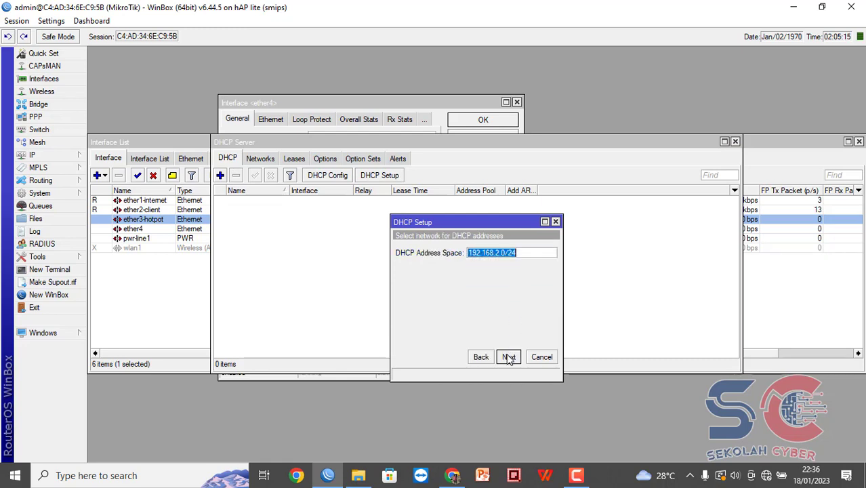
left_click(508, 356)
left_click(508, 357)
left_click(508, 357)
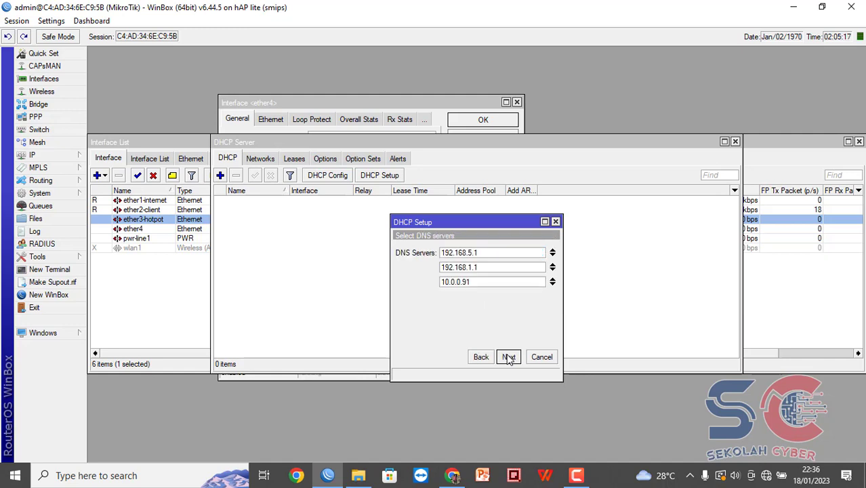
left_click(508, 357)
left_click(508, 357)
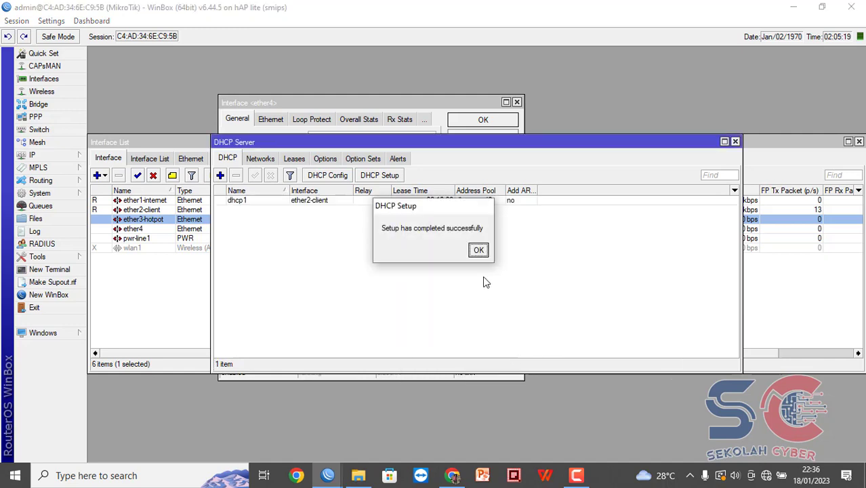
left_click(478, 250)
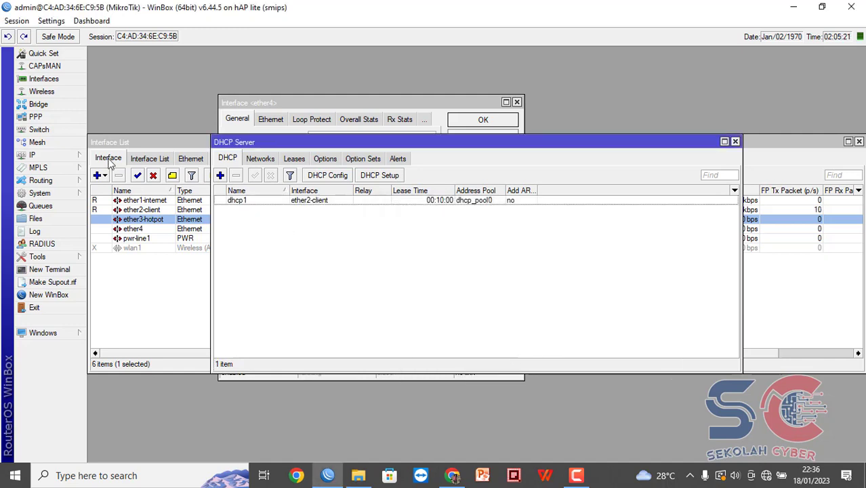
Run Hotspot Setup on ether3-hotpot, accepting 192.168.3.1/24, default pool, no certificate and default SMTP.
left_click(79, 156)
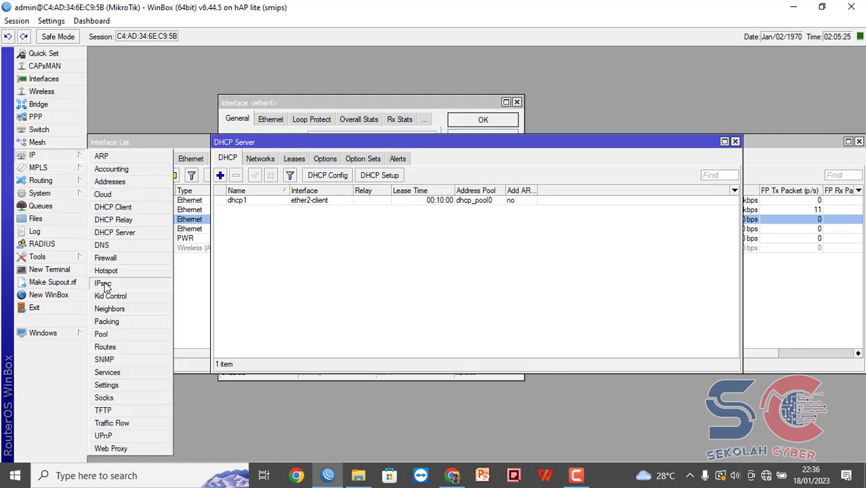
left_click(107, 271)
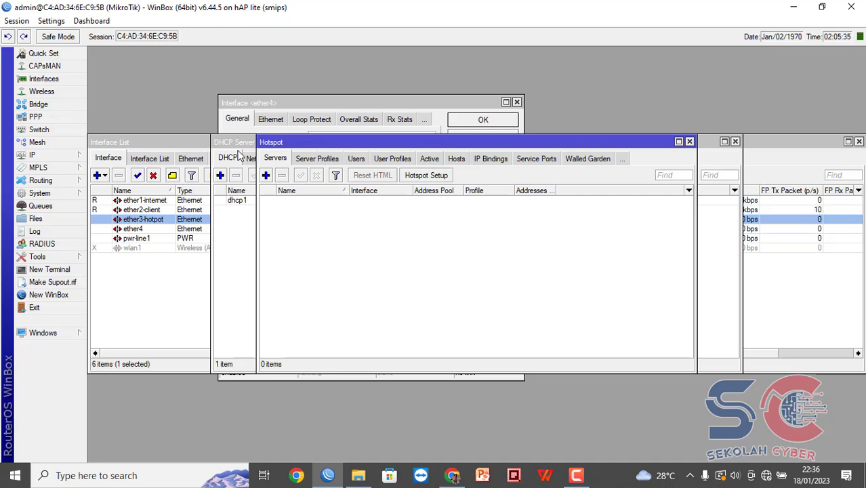
left_click(416, 174)
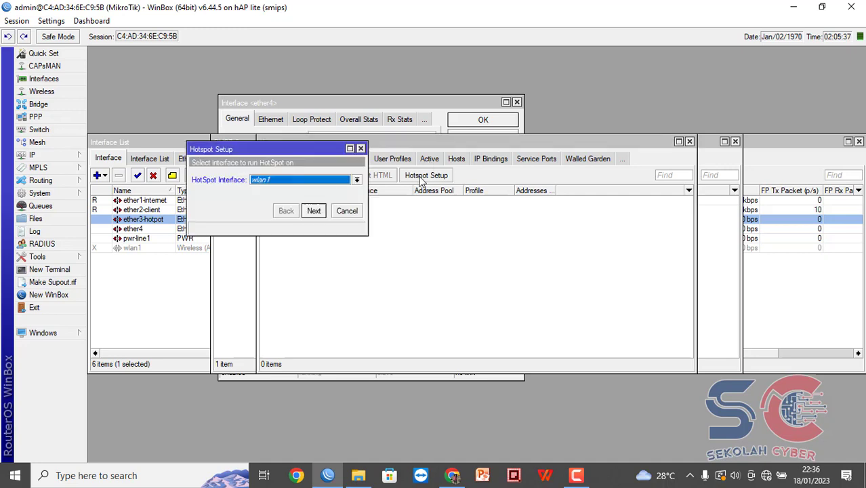
left_click(356, 181)
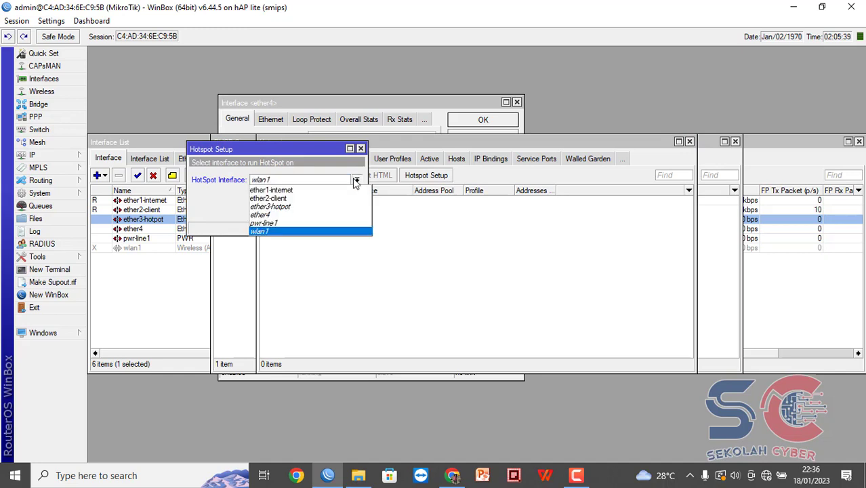
left_click(337, 212)
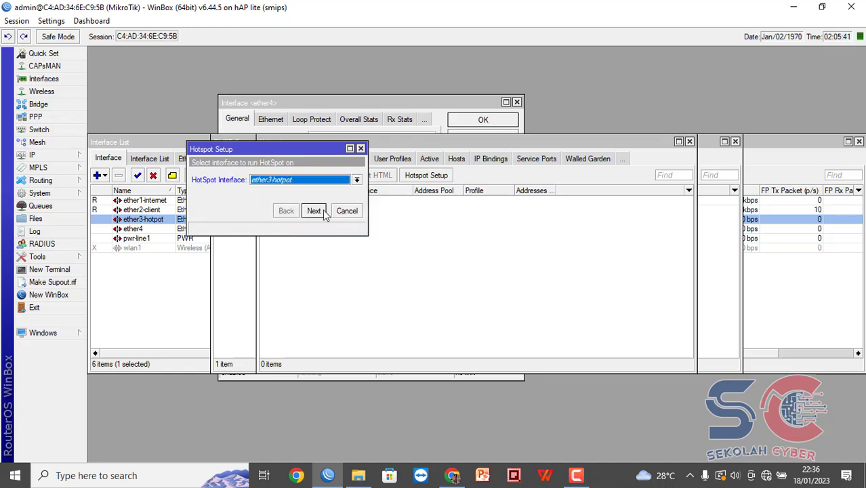
left_click(315, 211)
left_click(315, 212)
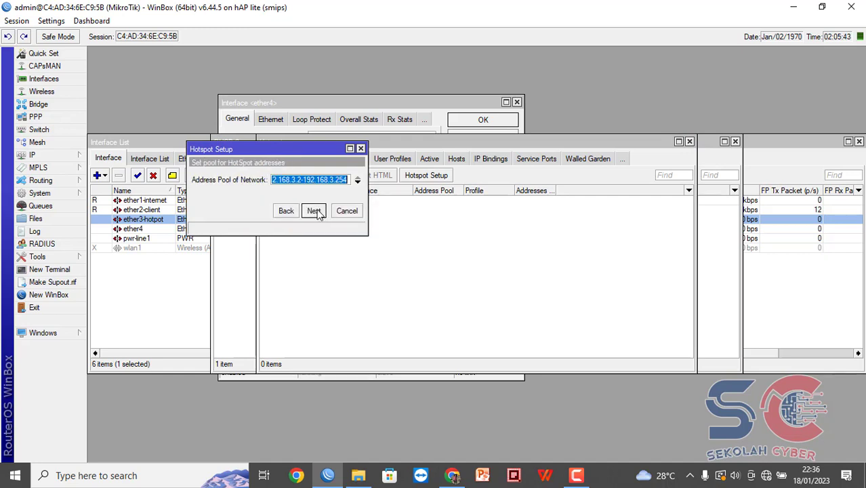
left_click(315, 212)
left_click(313, 211)
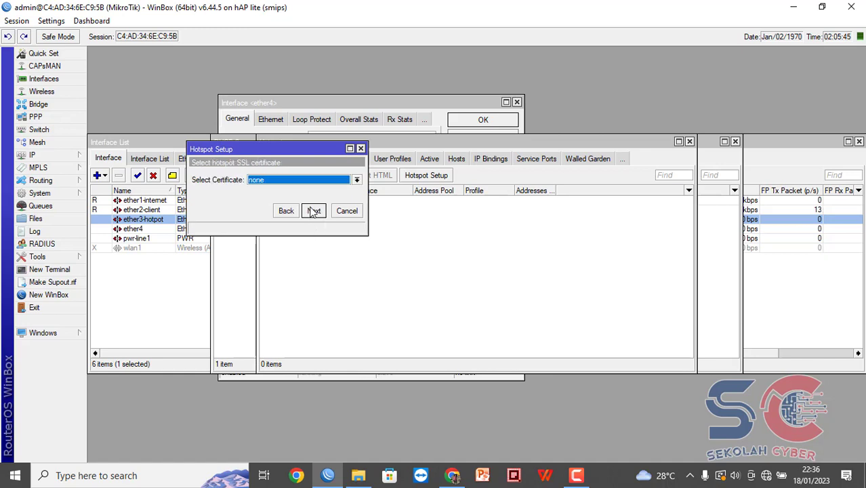
left_click(313, 212)
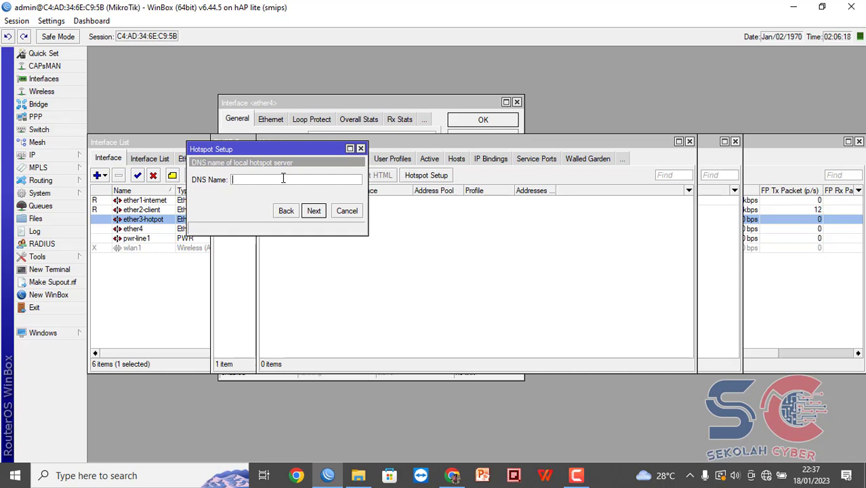
Set hotspot DNS name aulia.net and local user admin with its password, creating hotspot1 and dhcp2.
type("aulia.net")
left_click(313, 212)
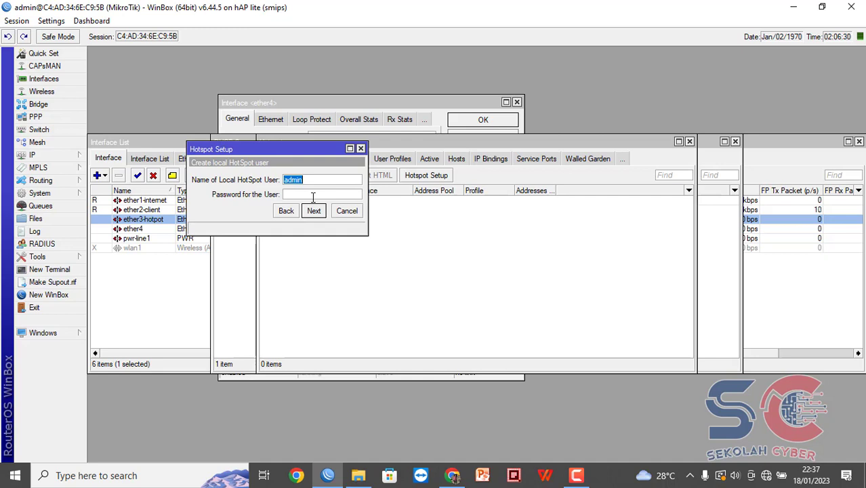
left_click(312, 197)
type("admin")
left_click(313, 212)
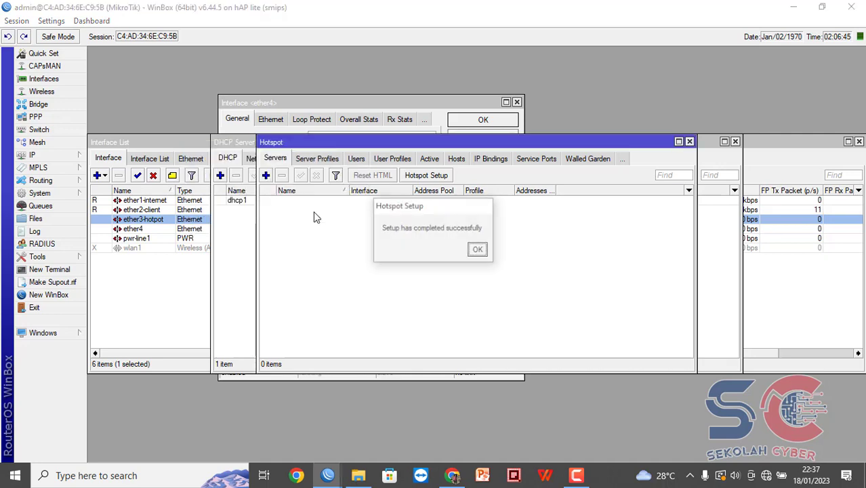
left_click(477, 250)
left_click(250, 243)
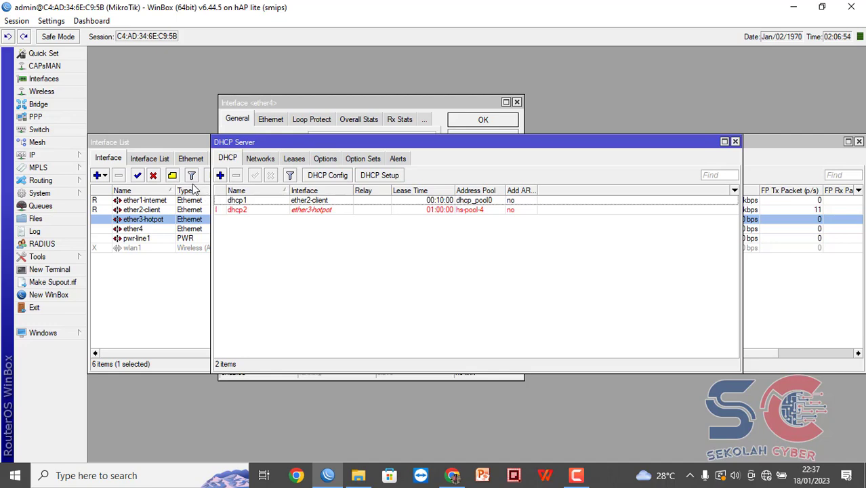
Add a srcnat masquerade NAT rule with out-interface ether1-internet.
left_click(78, 156)
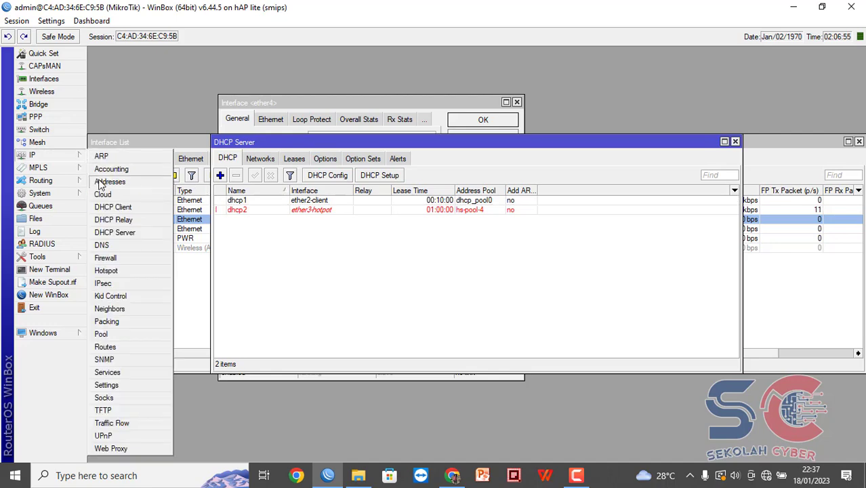
left_click(109, 256)
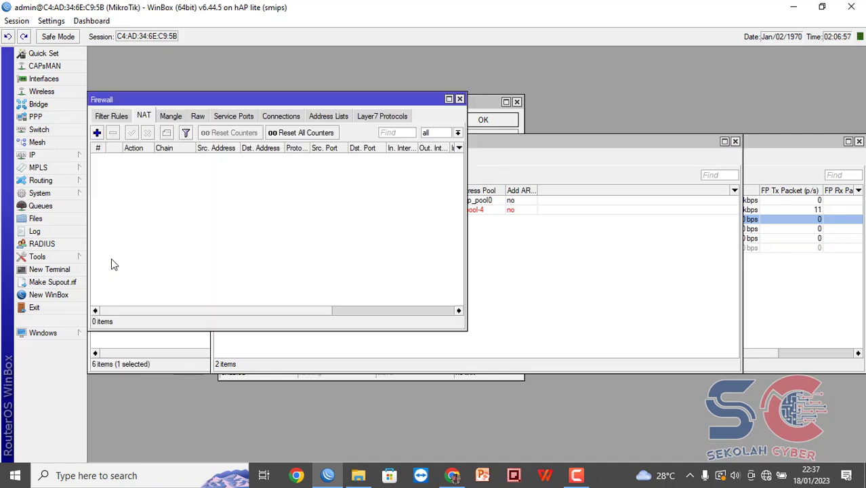
left_click(97, 132)
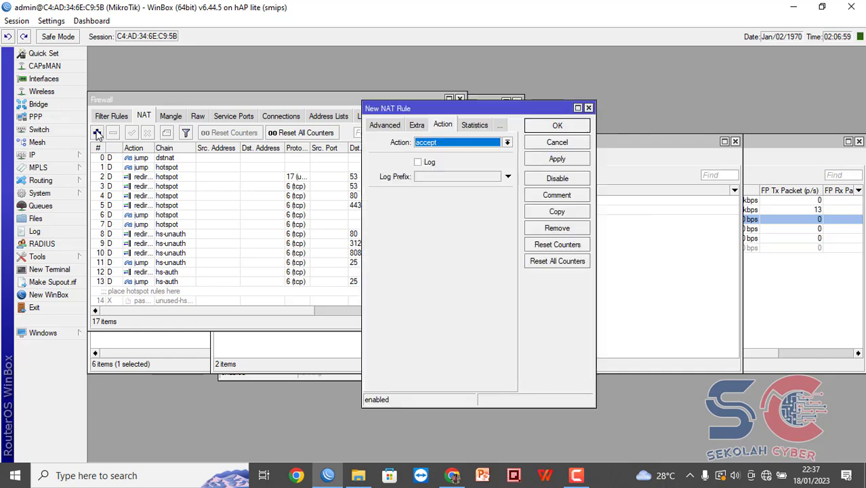
left_click(465, 142)
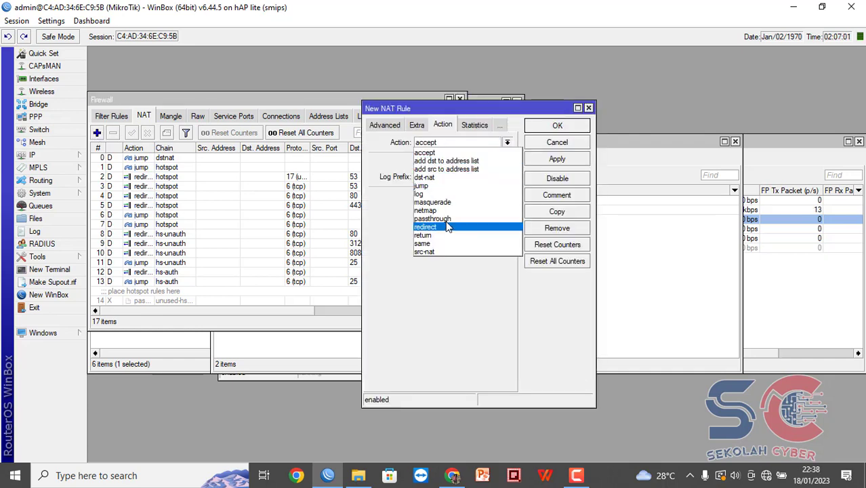
left_click(443, 201)
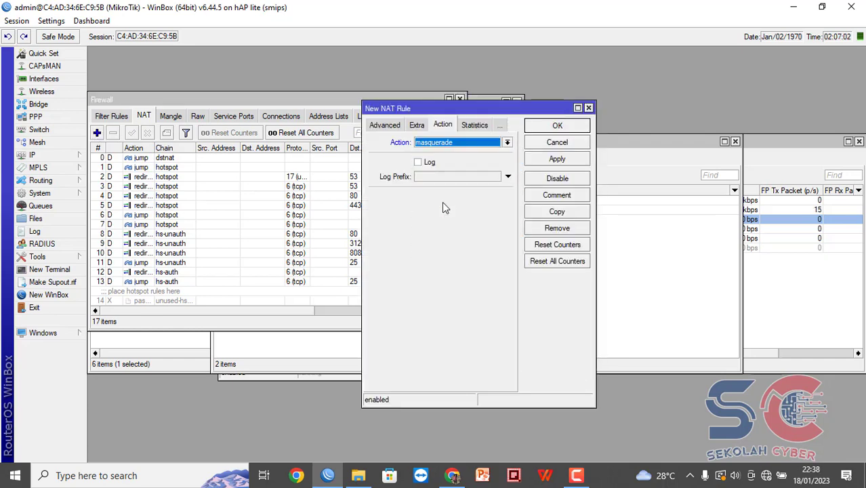
left_click(384, 127)
left_click(384, 128)
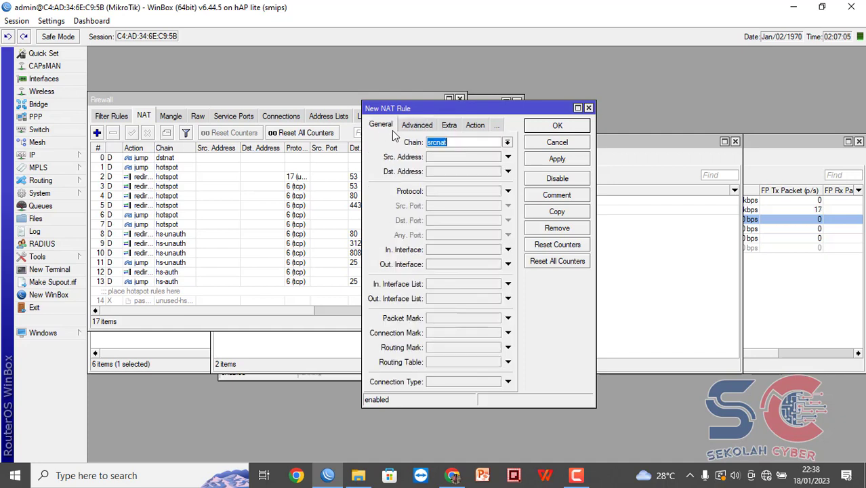
left_click(488, 263)
left_click(506, 264)
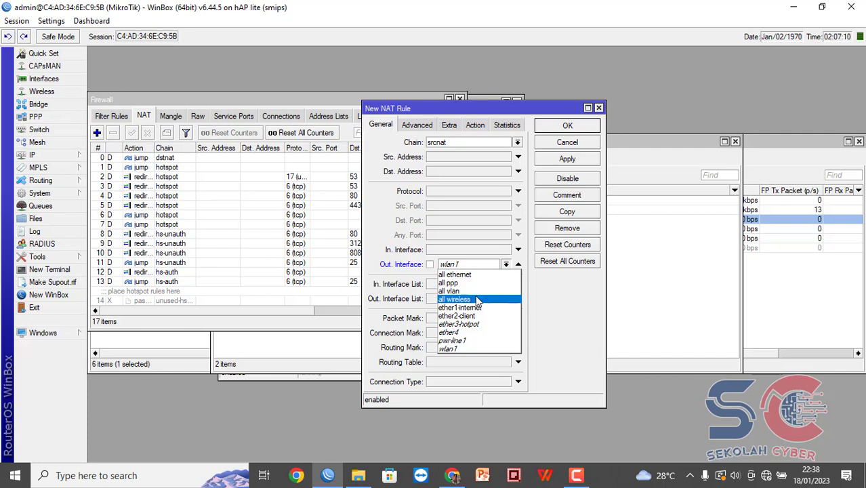
left_click(478, 307)
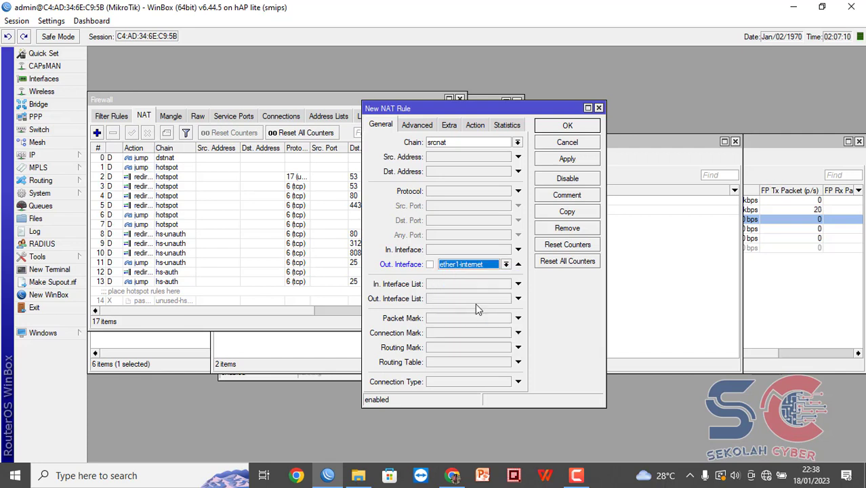
left_click(562, 126)
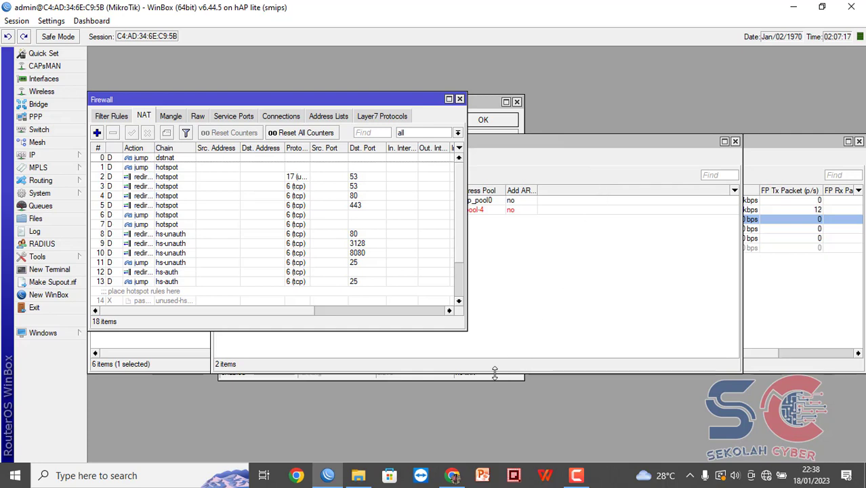
key("super+r")
key("Escape")
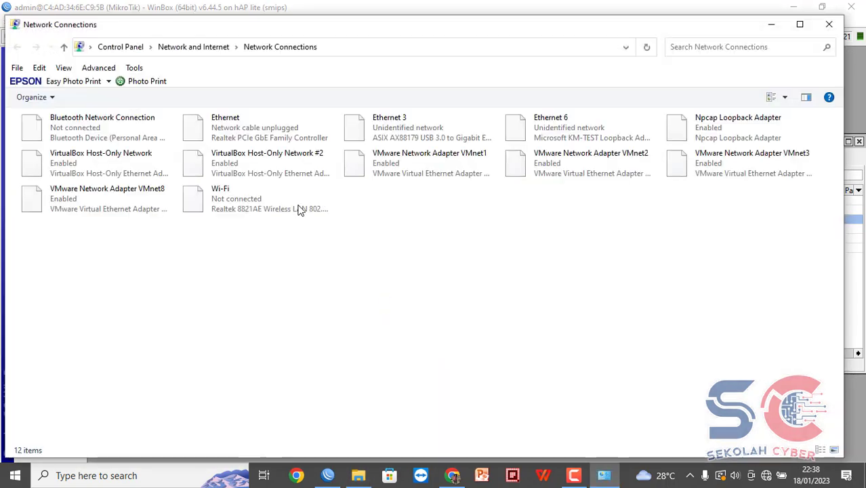
Switch Ethernet 3's IPv4 to automatic IP and DNS addresses, confirm, and close its dialogs.
double_click(399, 137)
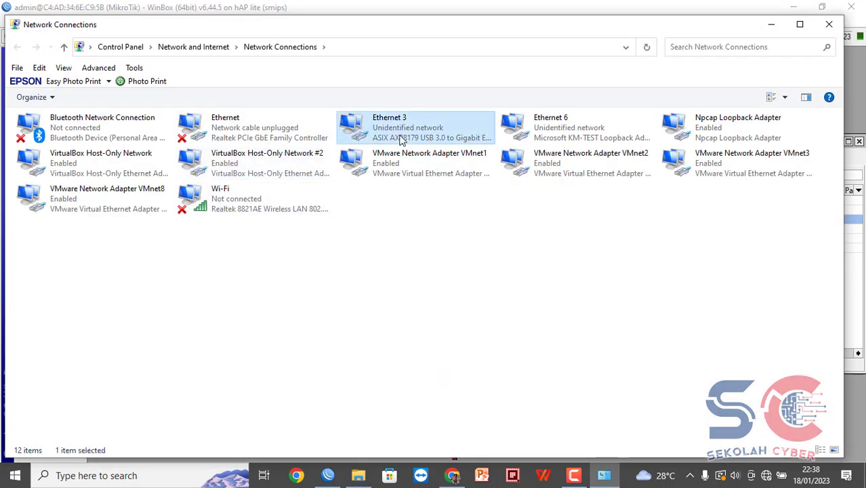
left_click(362, 343)
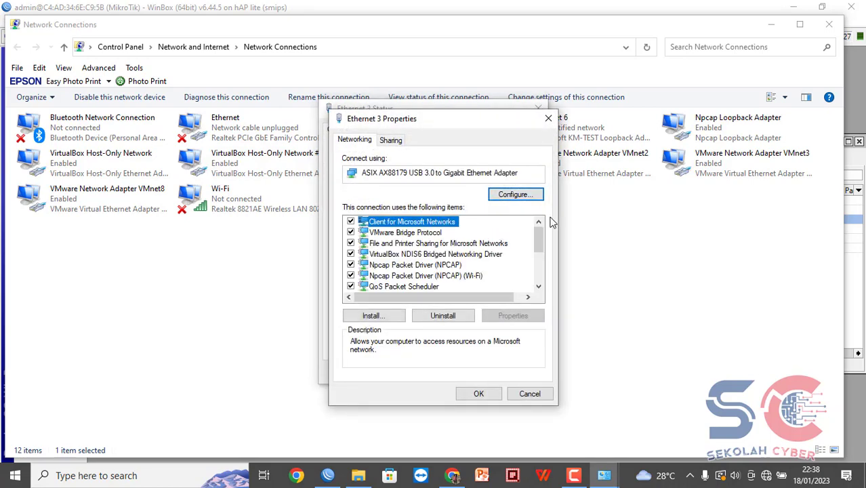
left_click_drag(538, 244, 538, 267)
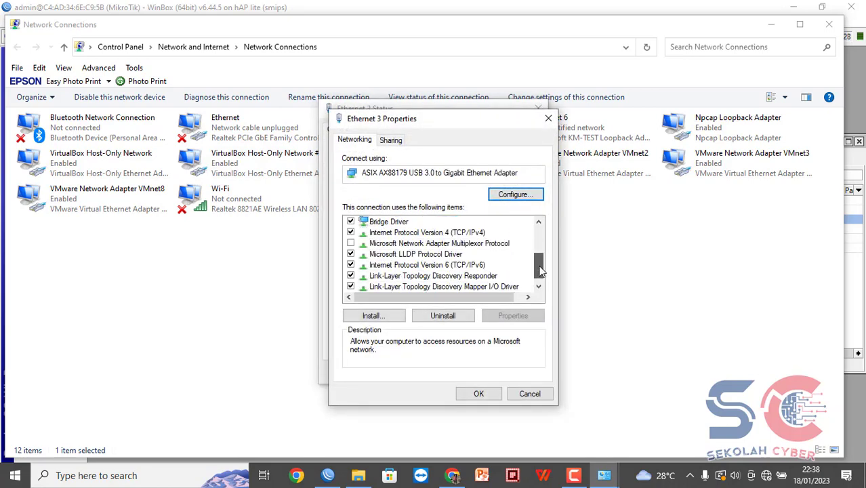
double_click(456, 233)
left_click(438, 246)
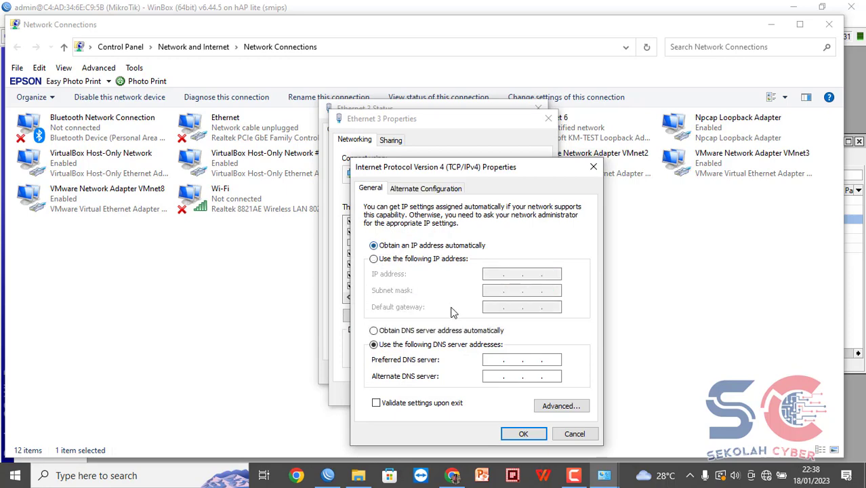
left_click(452, 334)
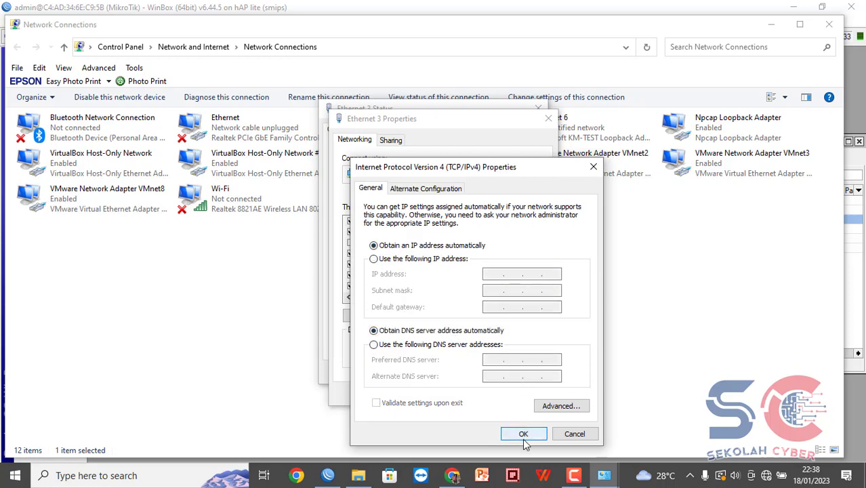
left_click(522, 437)
left_click(479, 394)
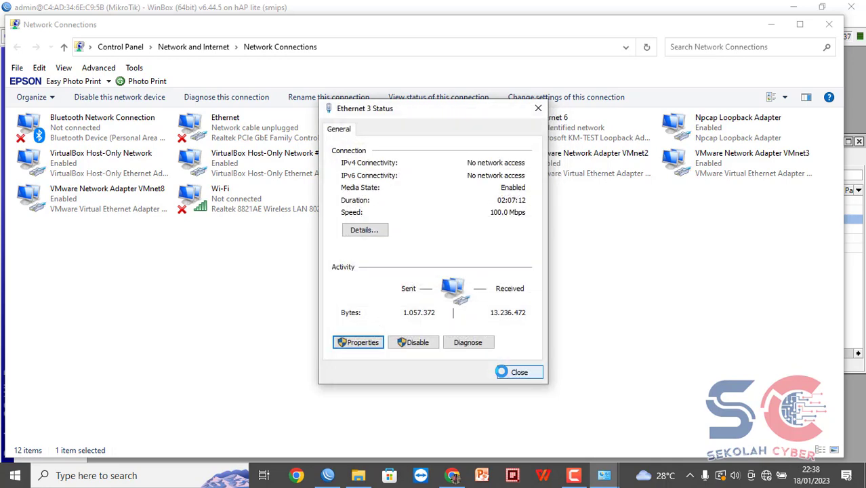
left_click(518, 373)
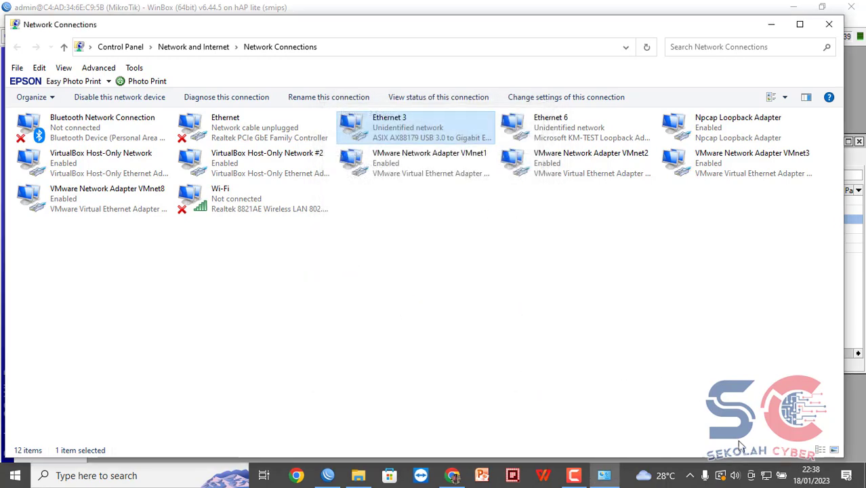
Run a continuous ping to 8.8.8.8 from the Run dialog, then launch MikhmonServer.exe.
left_click(771, 26)
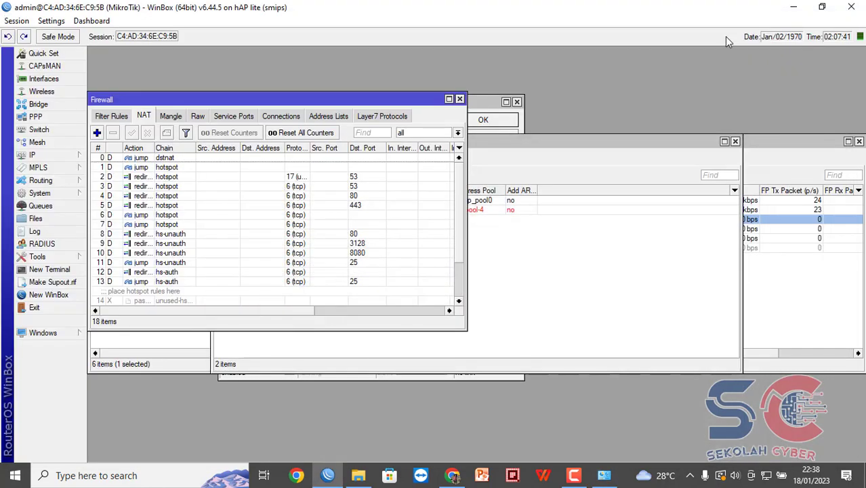
key("super+r")
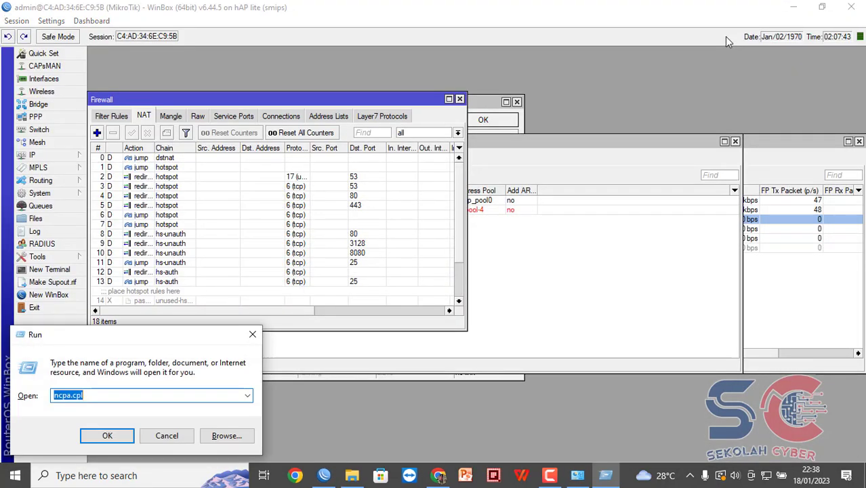
type("ping ")
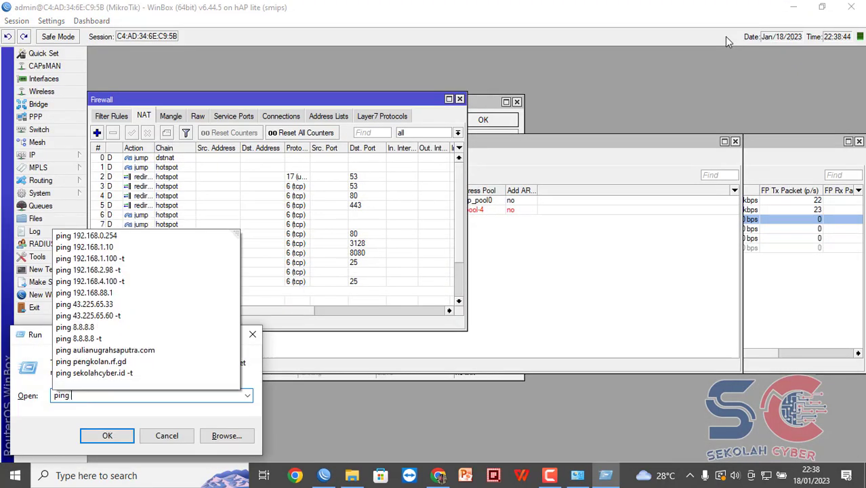
type("8.8.8.")
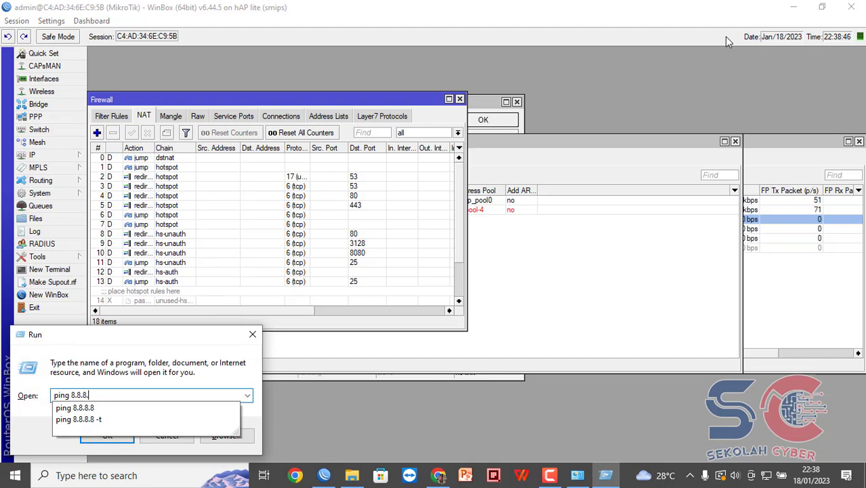
type("8")
key("Down")
key("Down")
key("Return")
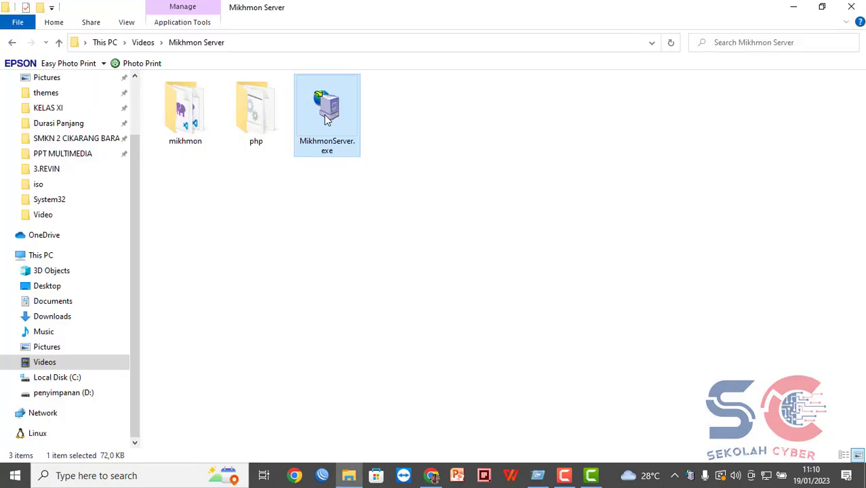
double_click(327, 119)
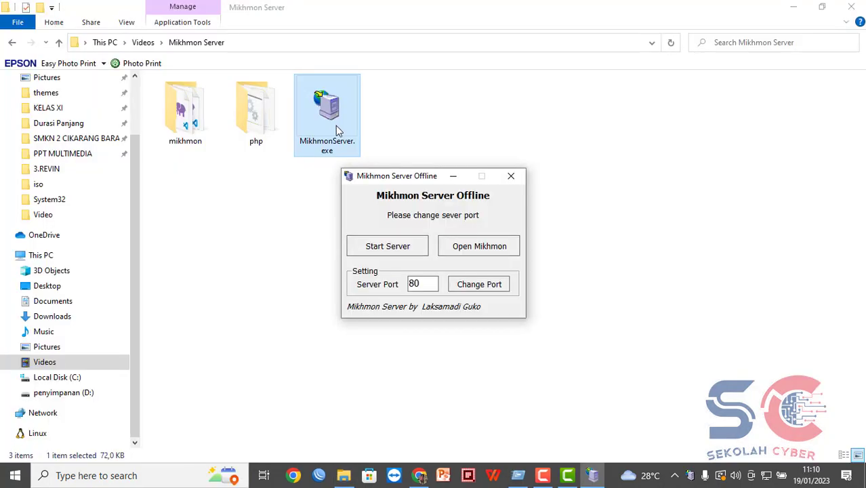
Change the Mikhmon Server port from 80 to 8888, start the server, and open Mikhmon.
left_click(411, 251)
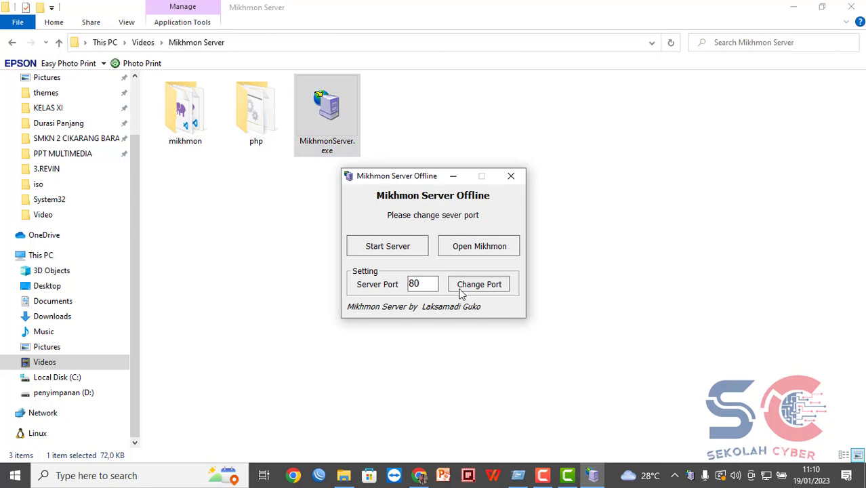
left_click(425, 281)
key("BackSpace")
key("BackSpace")
type("8888")
left_click(492, 285)
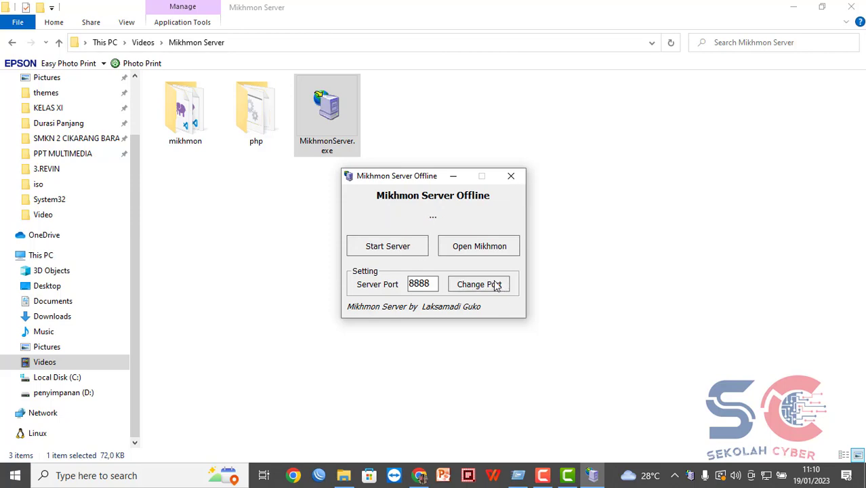
left_click(393, 247)
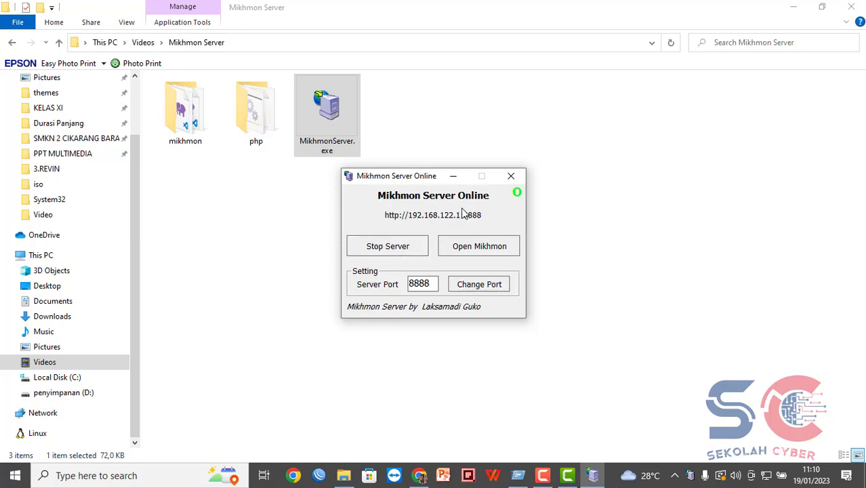
left_click(488, 247)
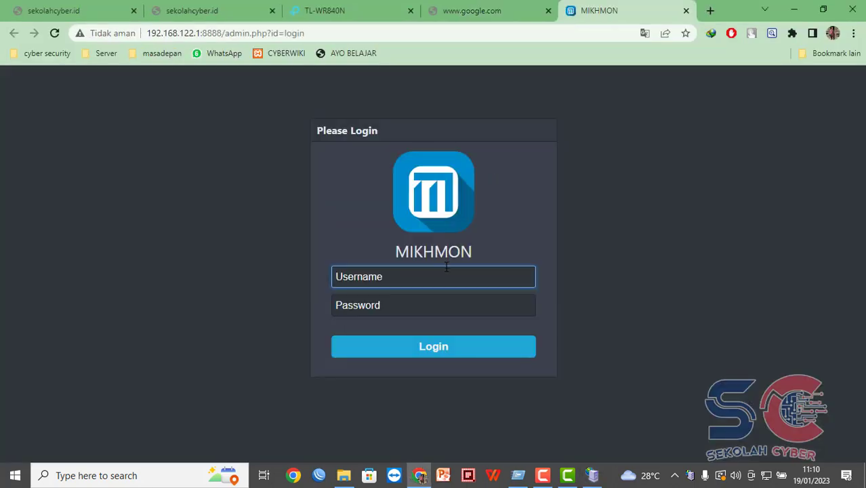
Log into Mikhmon as mikhmon with the admin password and dismiss the translation popup.
type("mikhmon")
key("Tab")
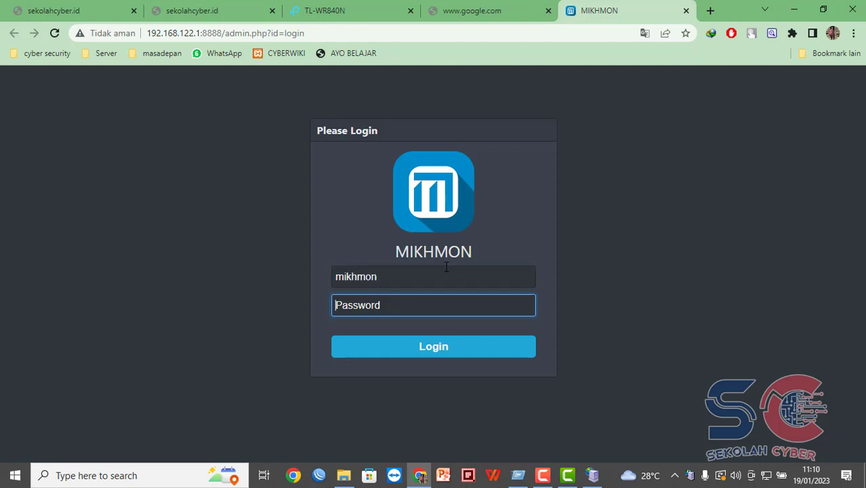
type("•")
key("BackSpace")
type("••")
key("Return")
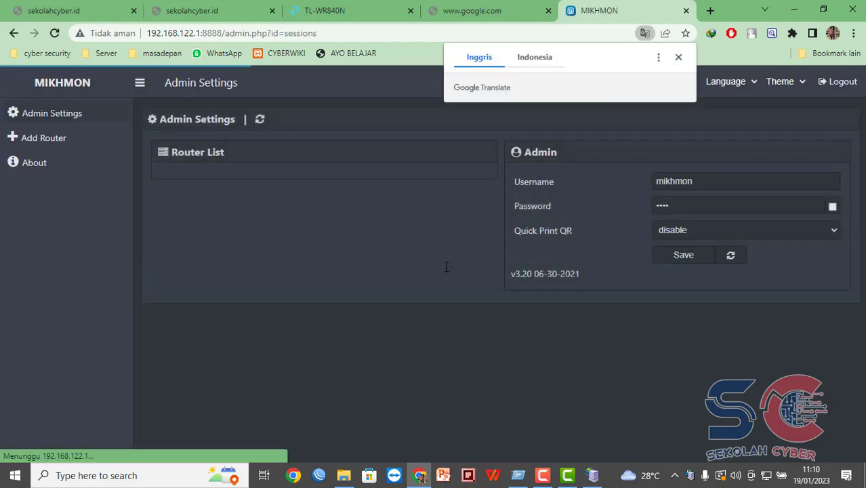
left_click(678, 57)
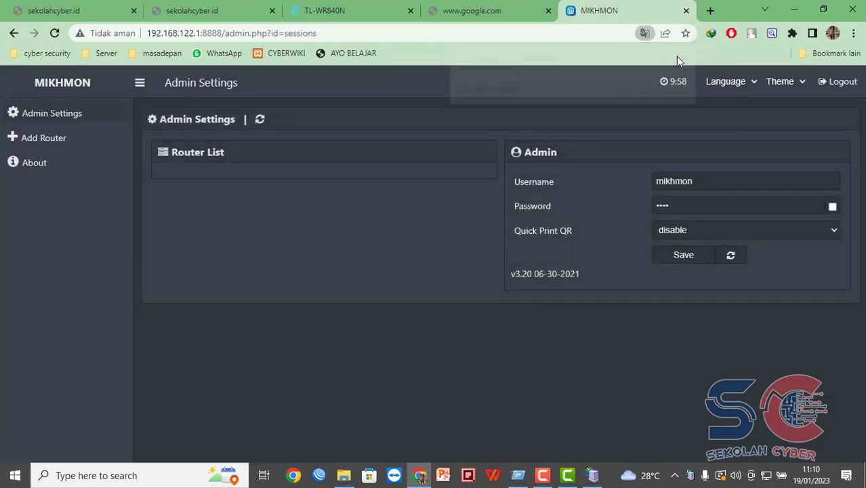
Add a new Mikhmon router session with Session Name servervoucer.
left_click(56, 140)
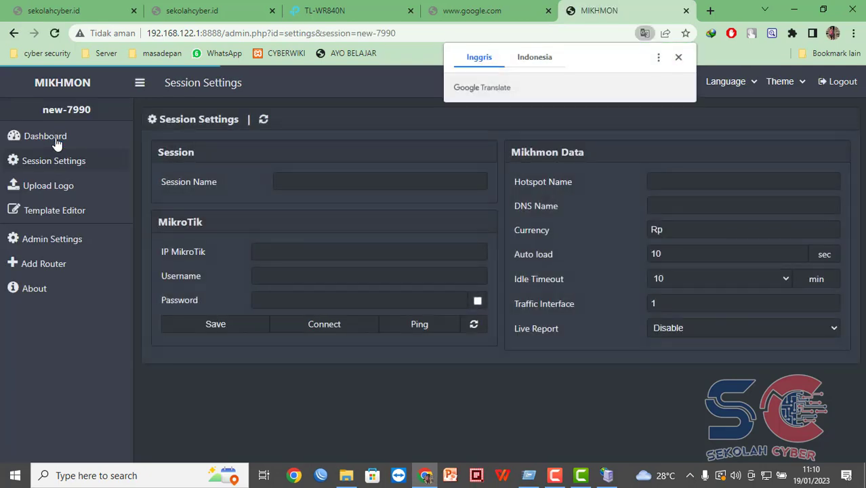
left_click(377, 178)
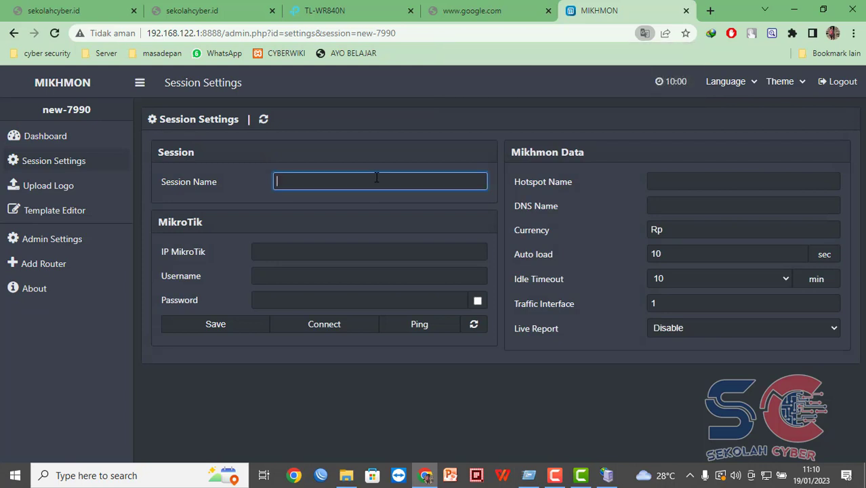
type("server")
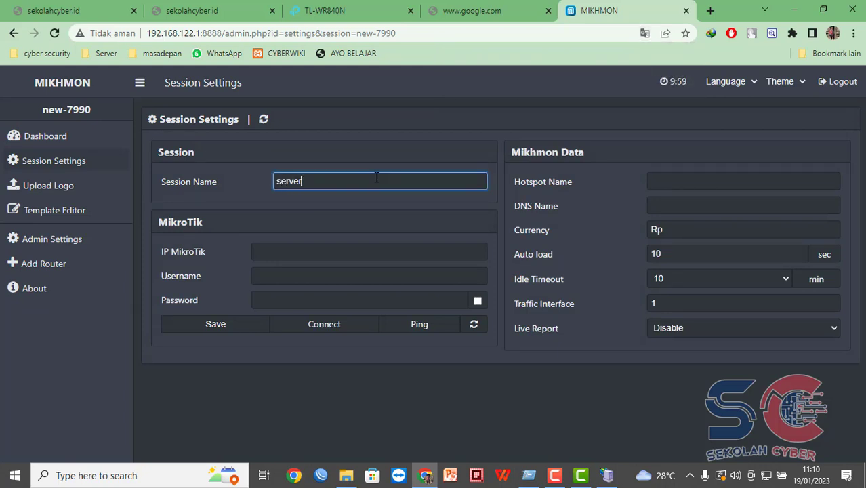
type("voucer")
key("Tab")
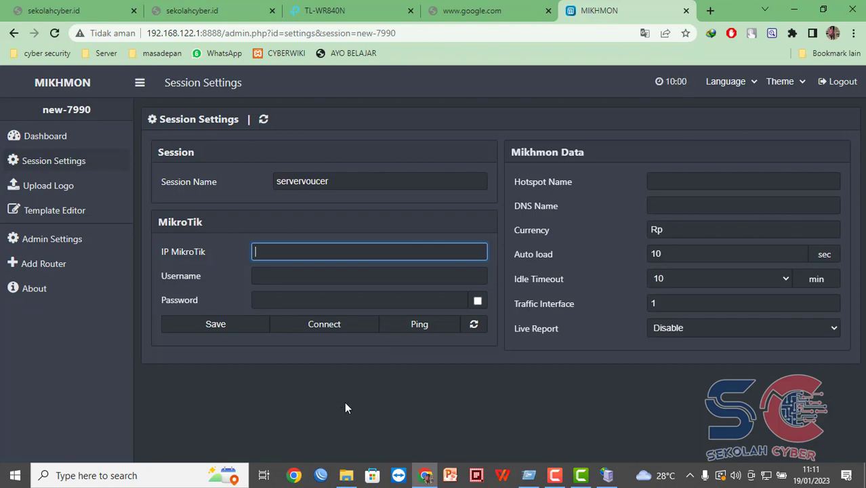
Check Ethernet 3's IP and gateway details through ncpa.cpl.
left_click(321, 475)
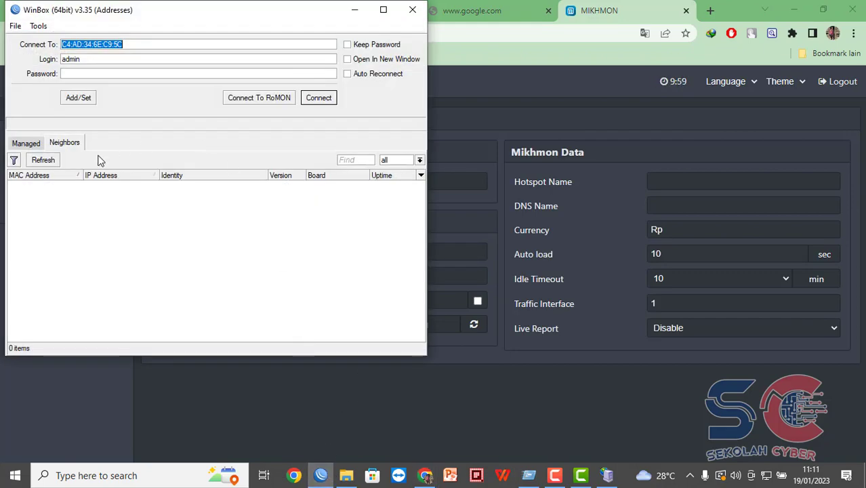
left_click(43, 160)
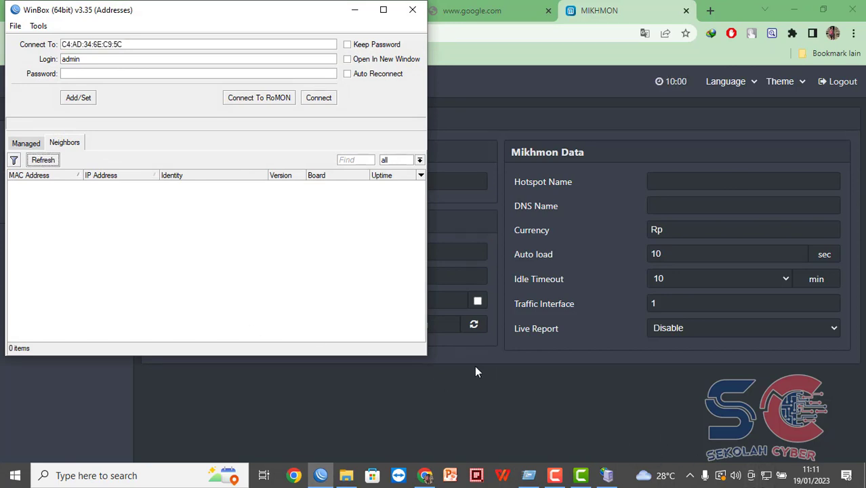
key("super+r")
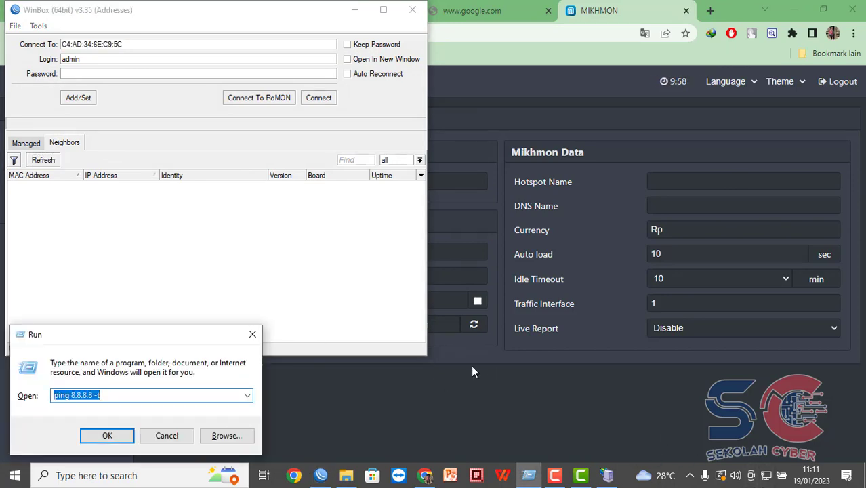
type("ncp")
key("Down")
key("Return")
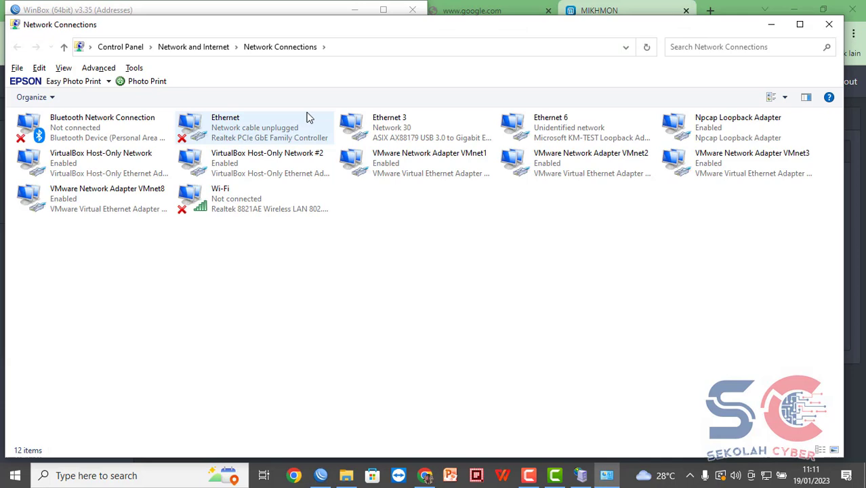
double_click(399, 136)
left_click(381, 232)
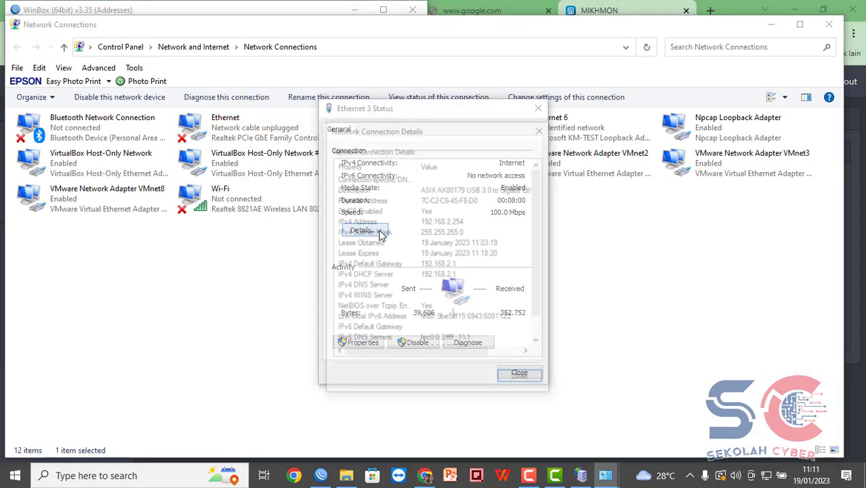
left_click(541, 129)
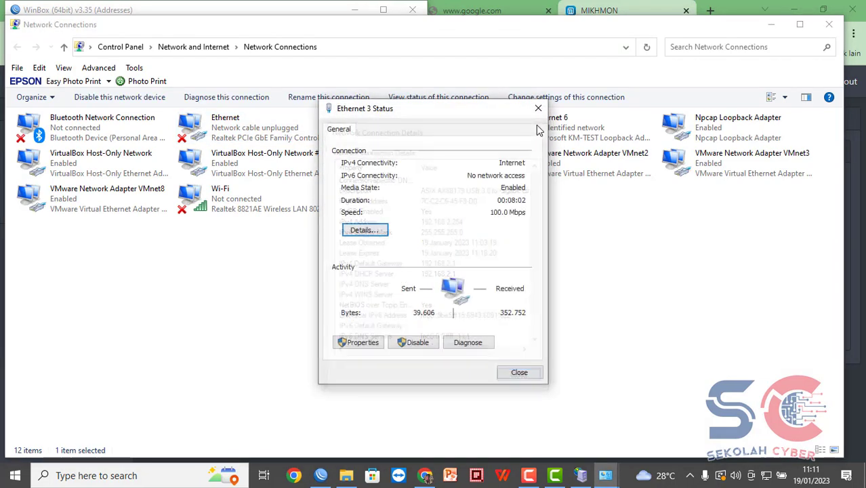
left_click(538, 108)
left_click(768, 32)
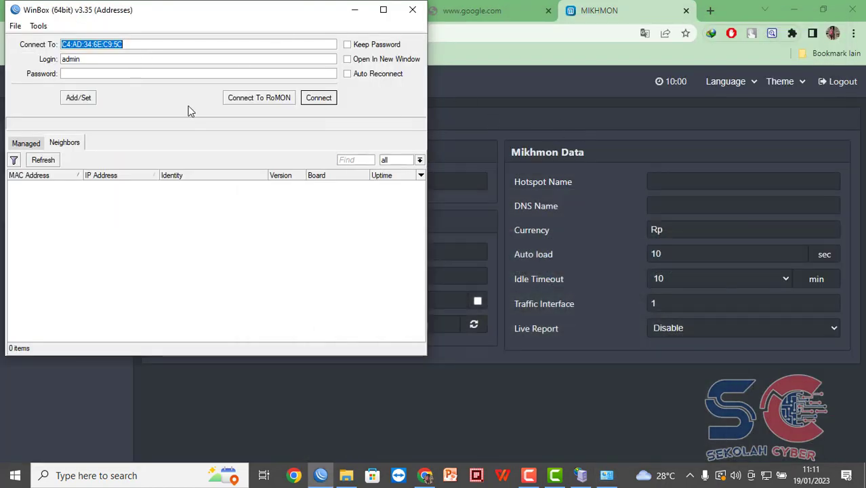
Connect WinBox to the router at 192.168.2.1.
left_click(45, 161)
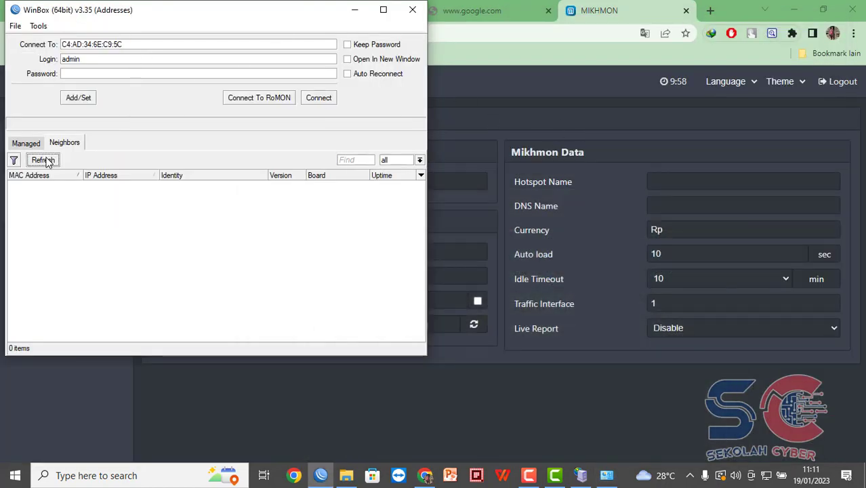
double_click(159, 44)
type("192.168.2.1")
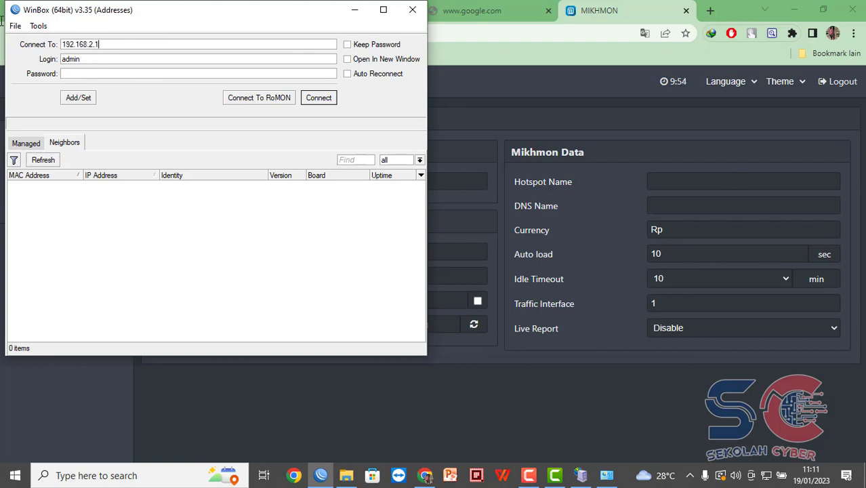
key("Return")
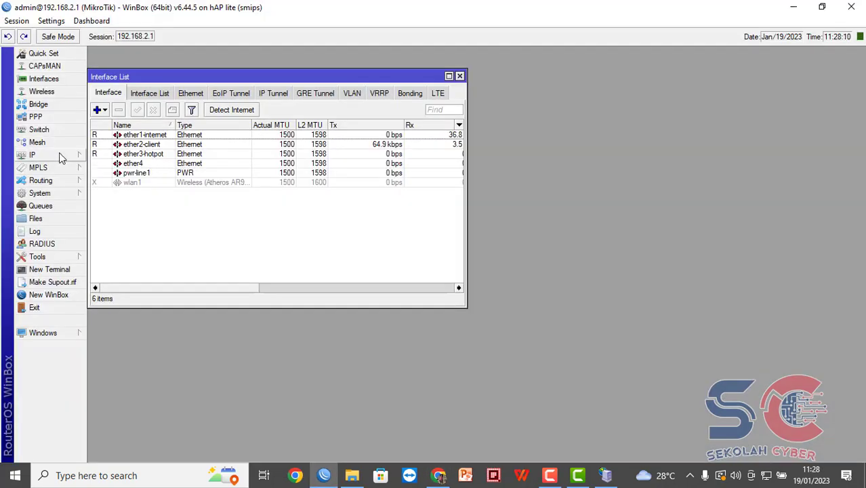
View the router's IP address list and enter 192.168.3.1 as Mikhmon's IP MikroTik.
left_click(59, 154)
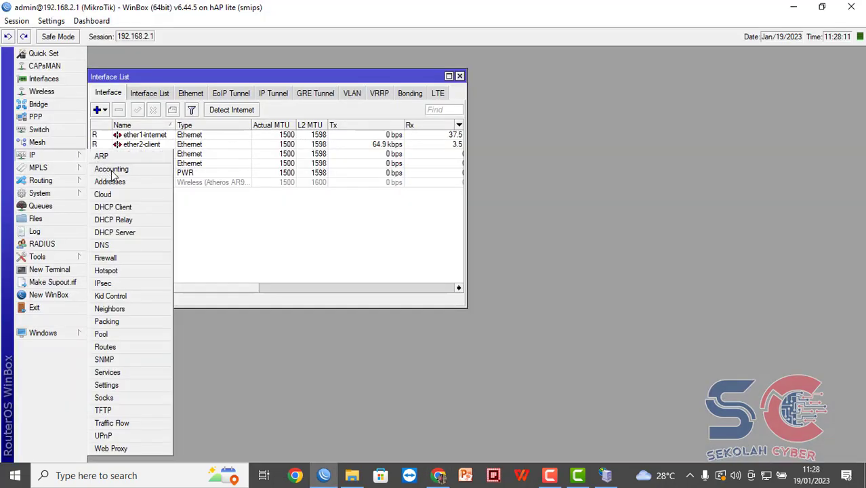
left_click(110, 182)
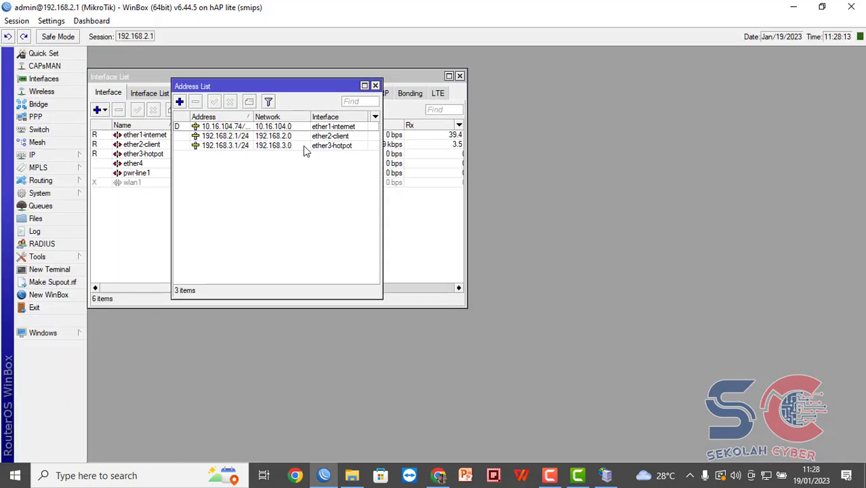
left_click(794, 7)
type("192")
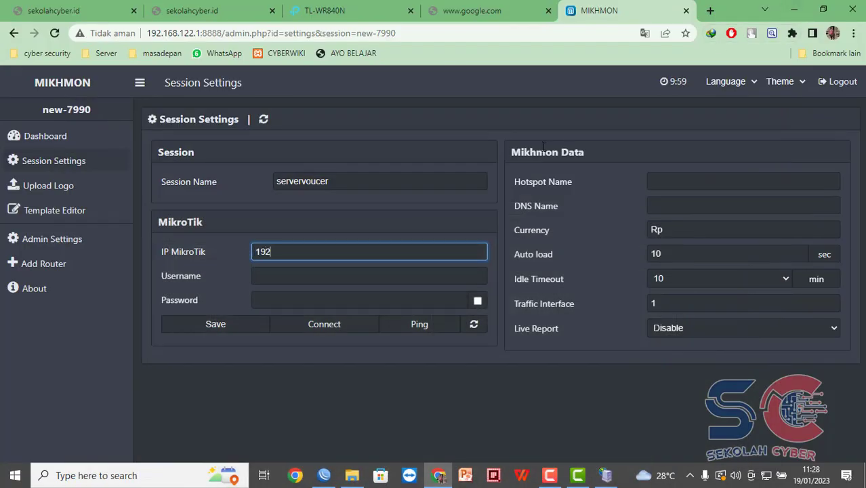
type(".168.3.1")
left_click(372, 272)
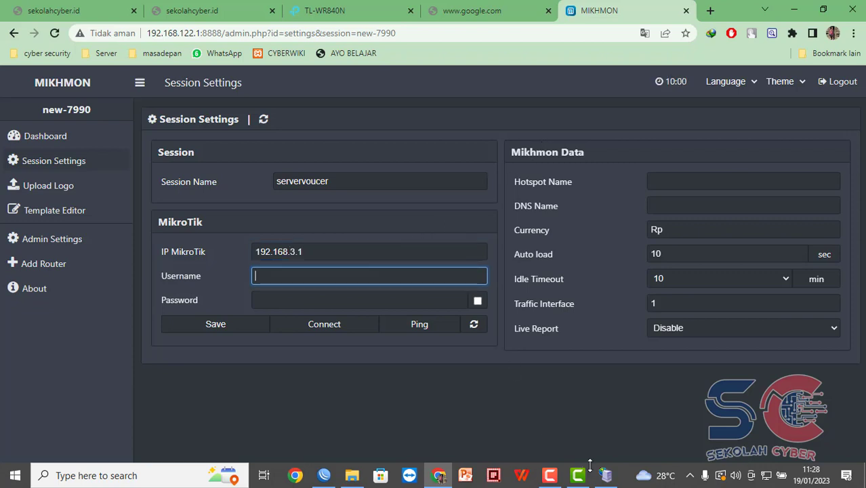
left_click(325, 477)
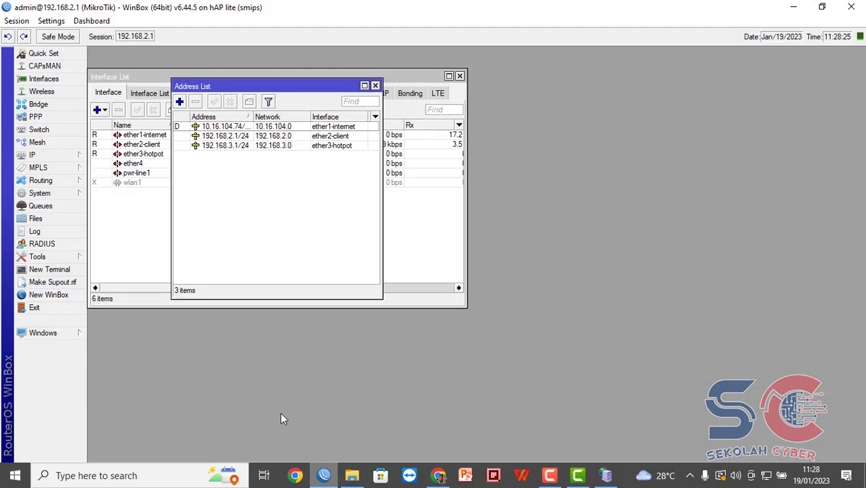
left_click(53, 195)
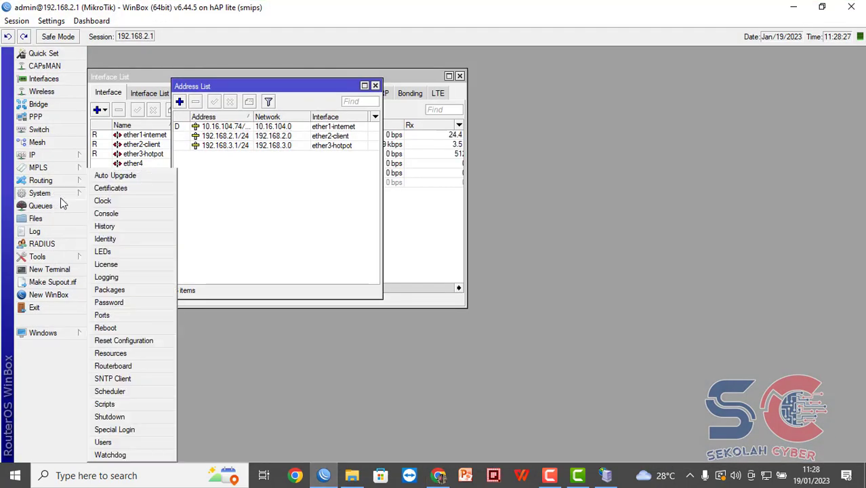
Set a new password for the second full-group user in the router's User List.
left_click(109, 443)
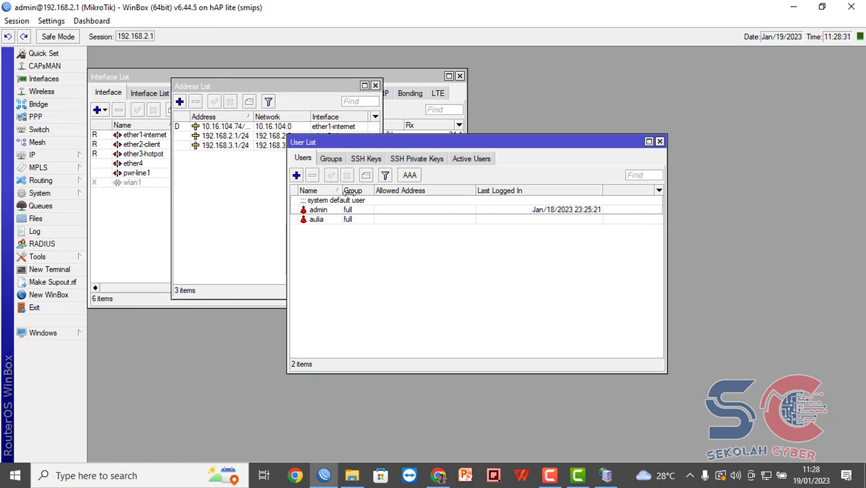
left_click_drag(339, 191, 428, 192)
double_click(384, 219)
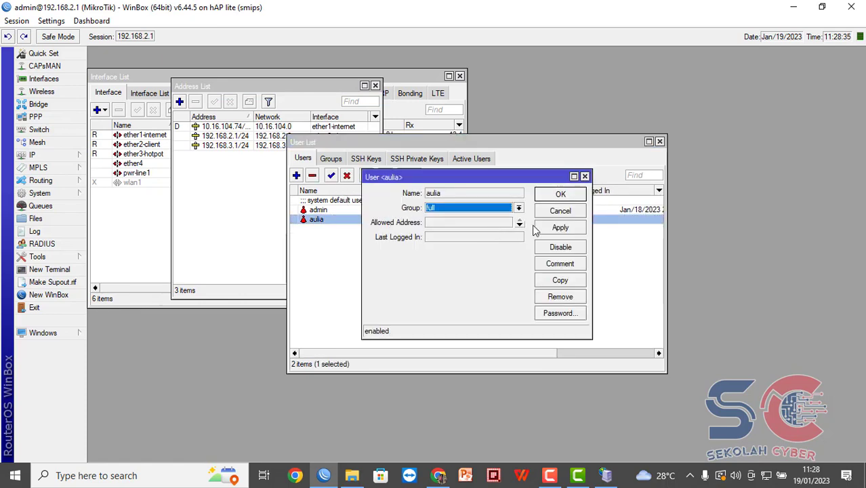
left_click(559, 313)
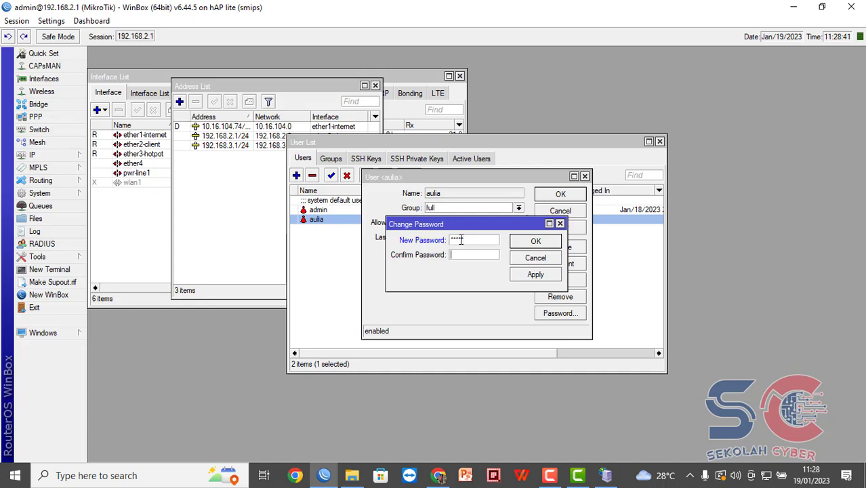
left_click(535, 242)
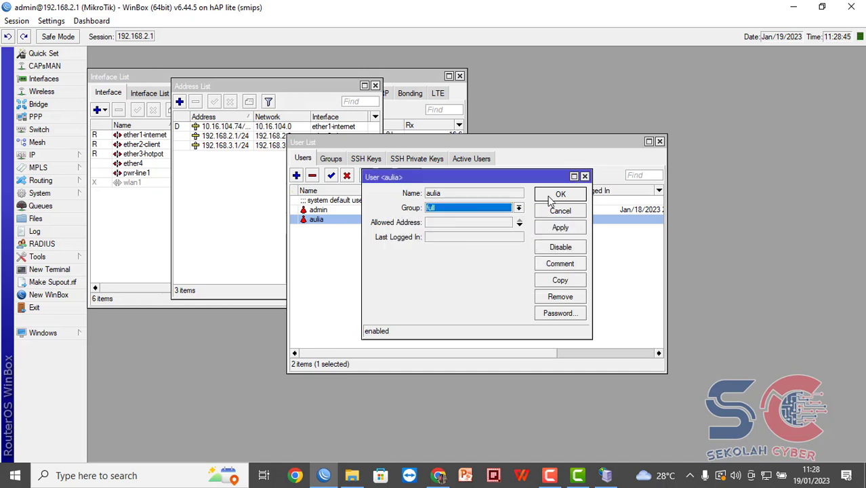
left_click(547, 195)
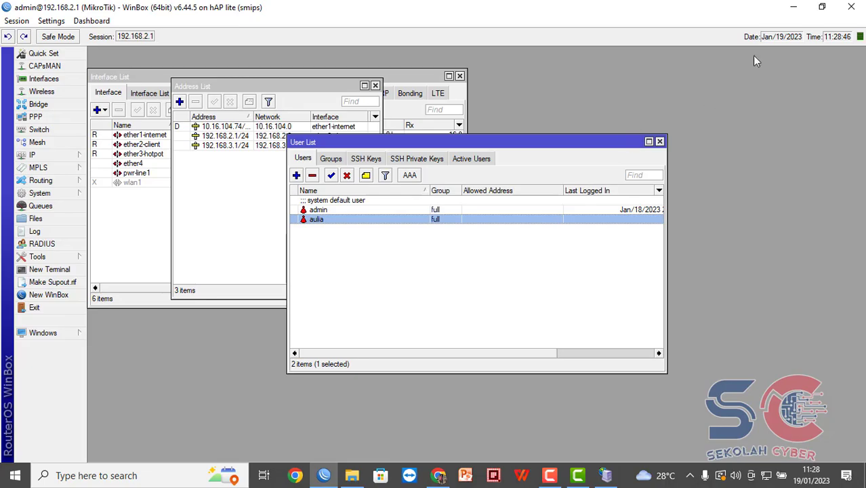
left_click(794, 7)
Enter the router user's username and password, and the hotspot name 'hospot', in Mikhmon.
type("aulia")
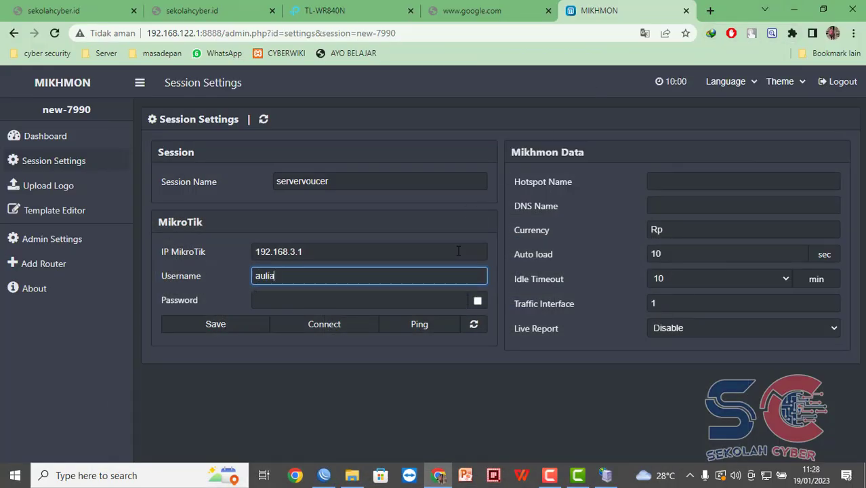
key("Tab")
type("12345")
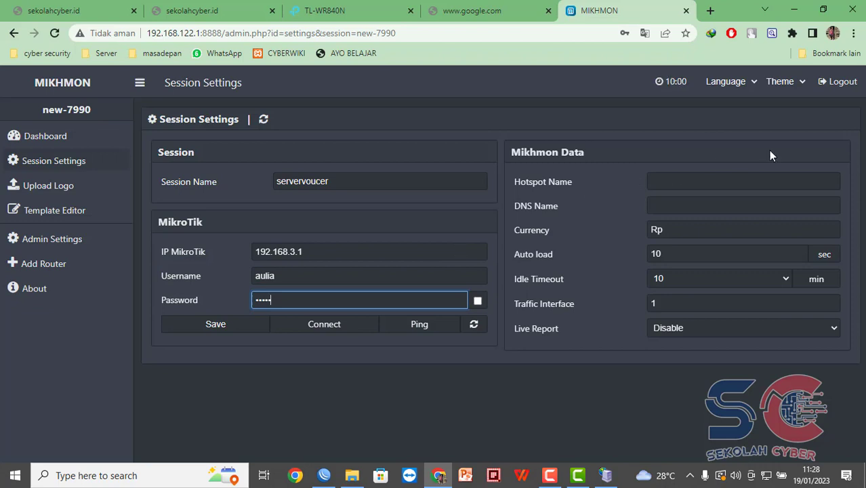
left_click(741, 183)
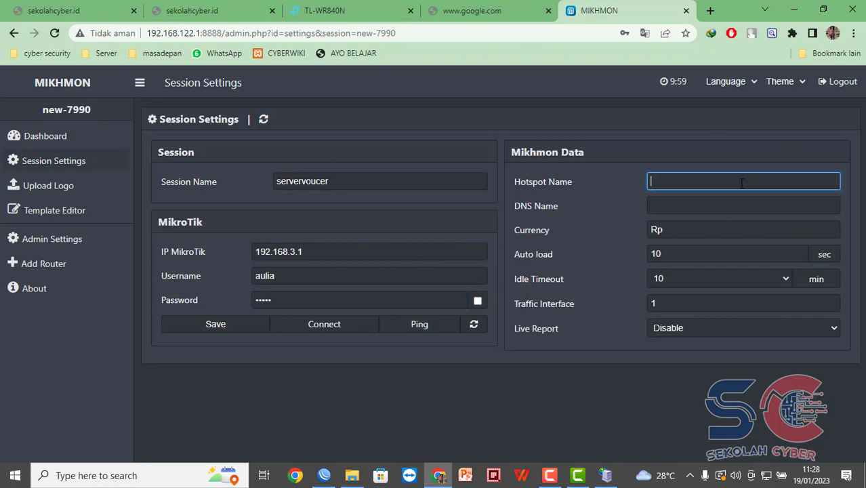
type("hospot aulia")
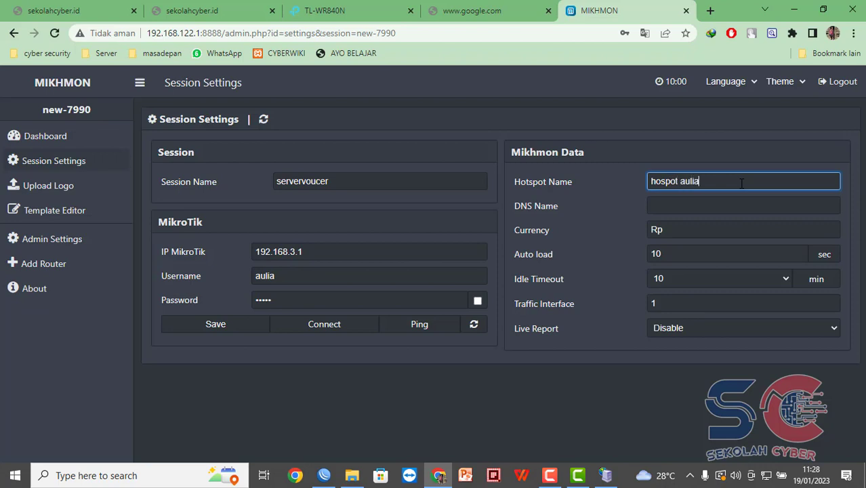
left_click(707, 207)
key("alt+Tab")
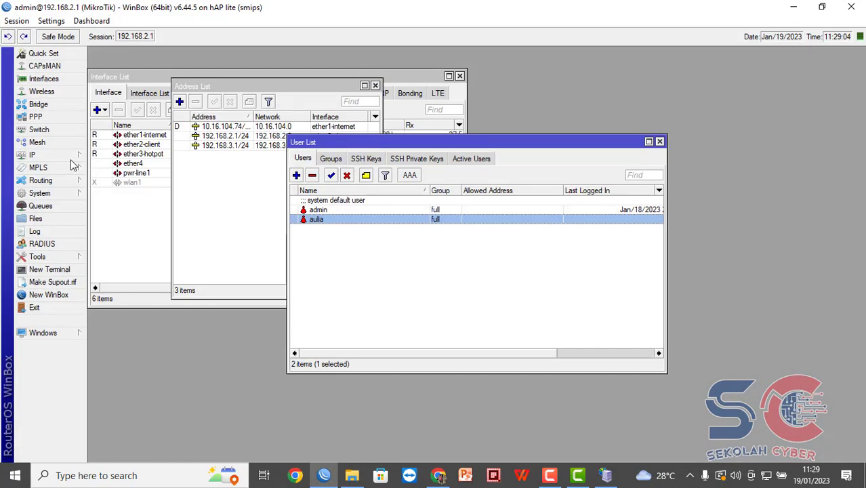
Copy the DNS name aulia.net from hotspot profile hsprof1 into Mikhmon's DNS Name field.
left_click(72, 156)
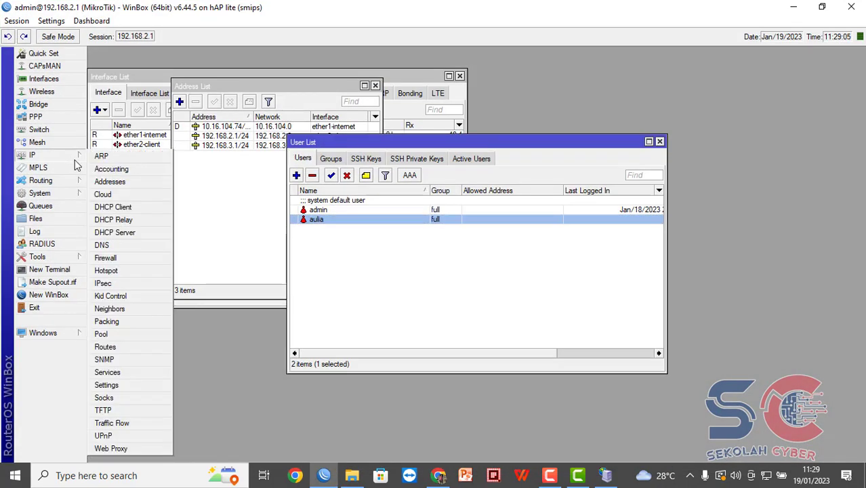
left_click(108, 270)
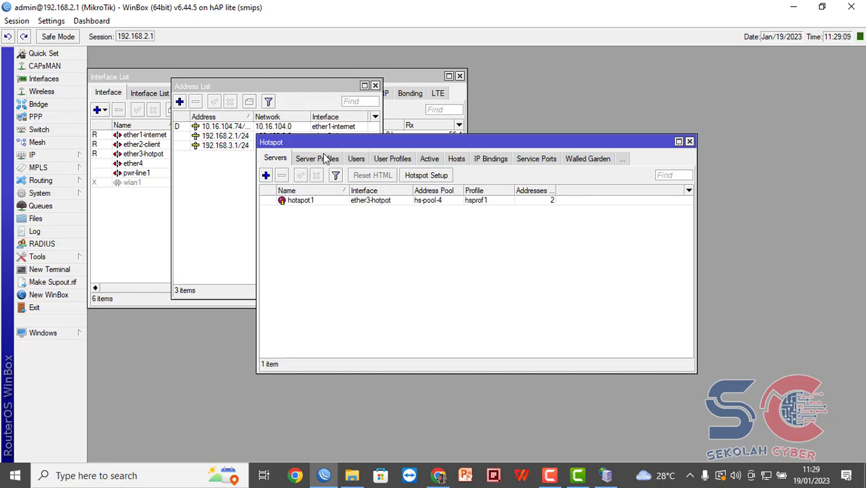
left_click(323, 158)
double_click(344, 211)
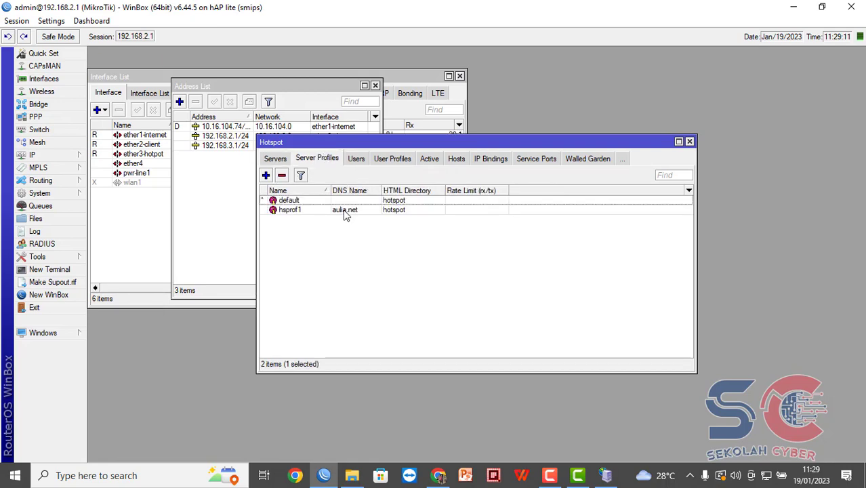
left_click_drag(464, 202, 418, 203)
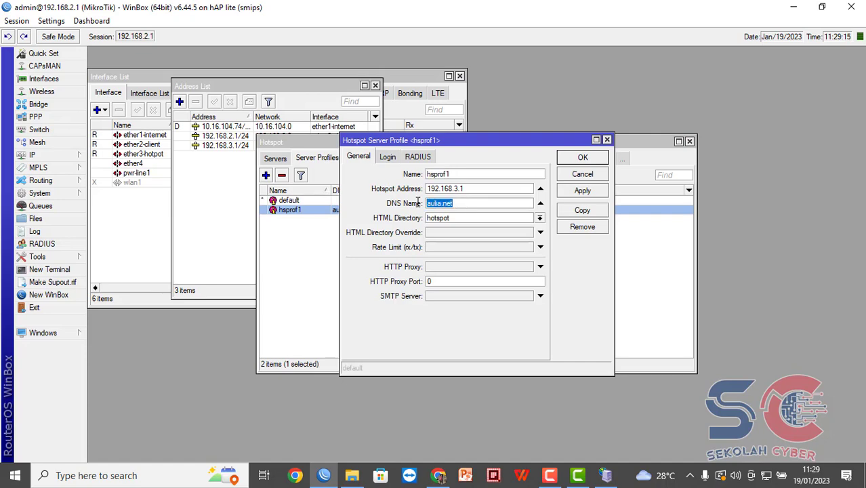
key("ctrl+c")
key("alt+Tab")
key("ctrl+v")
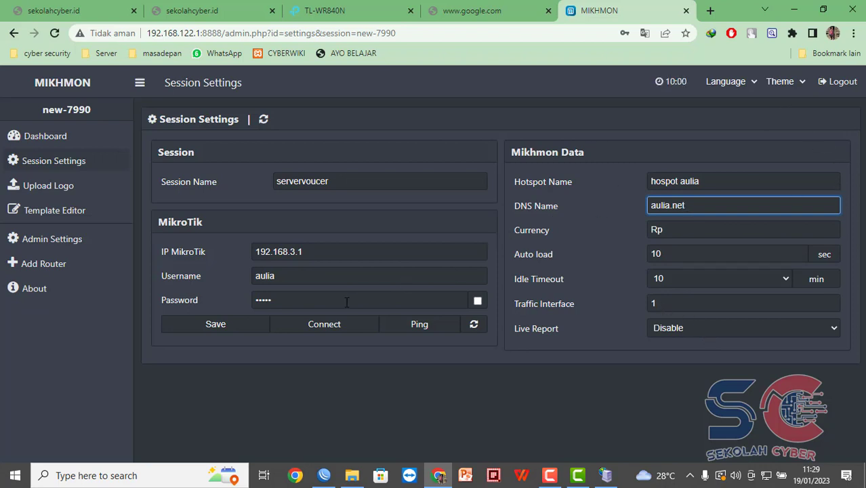
Save the servervoucer session, pass the ping test, and connect Mikhmon to the hAP lite router.
left_click(229, 324)
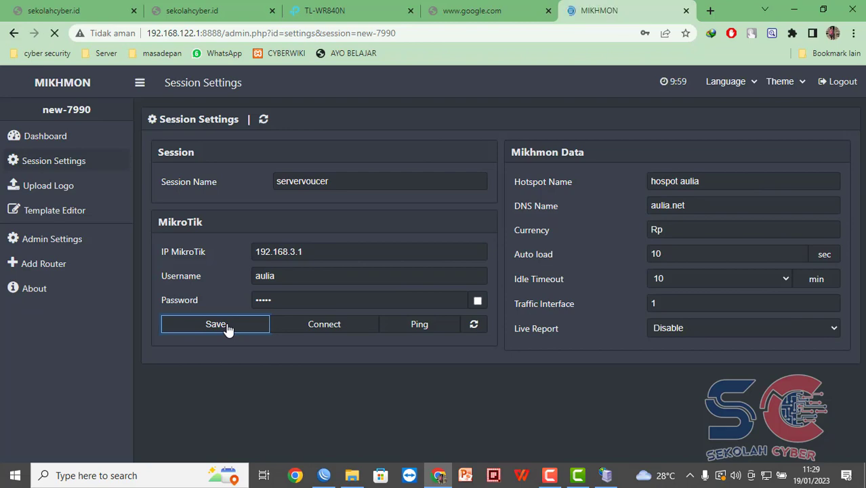
left_click(432, 328)
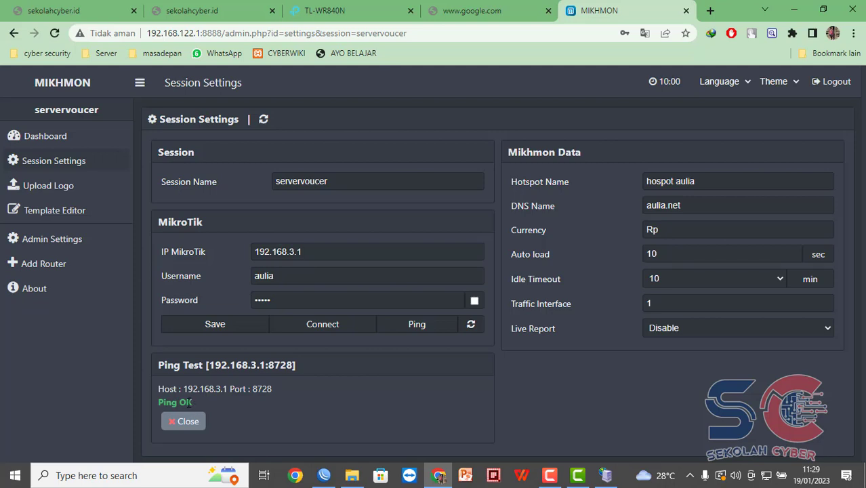
left_click(194, 423)
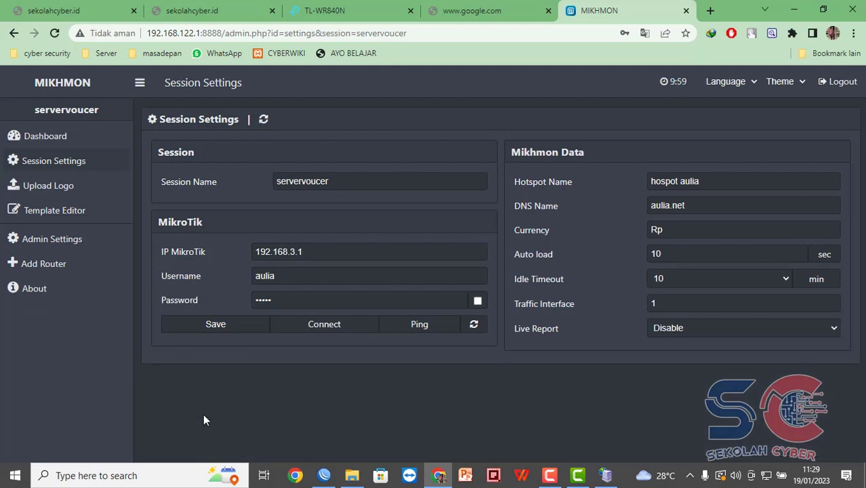
left_click(324, 324)
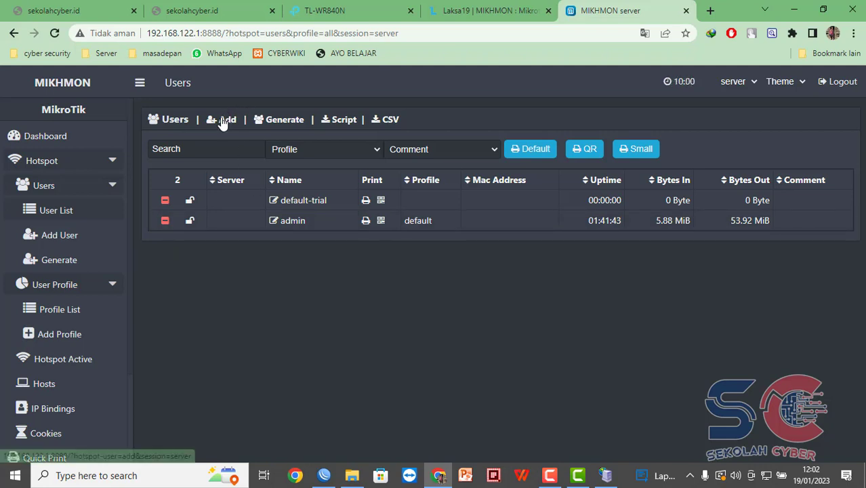
Start a new Mikhmon user profile named 'paket 1000' using address pool hs-pool-4.
left_click(71, 335)
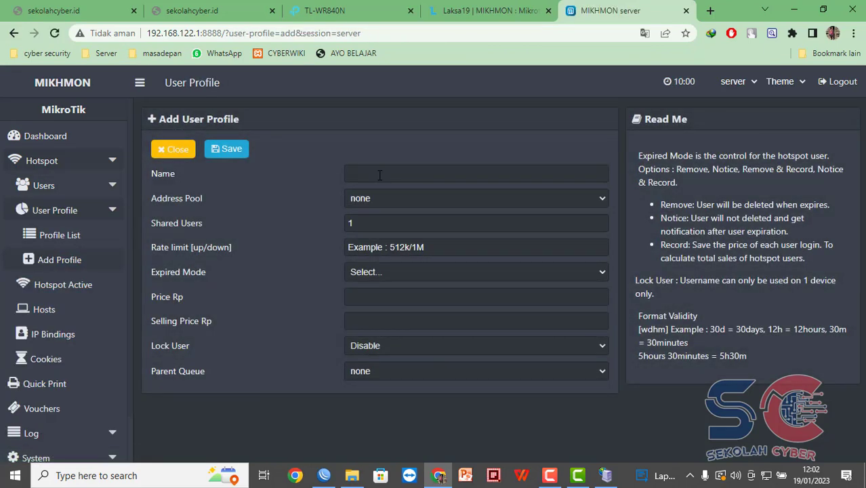
left_click(379, 175)
type("pak")
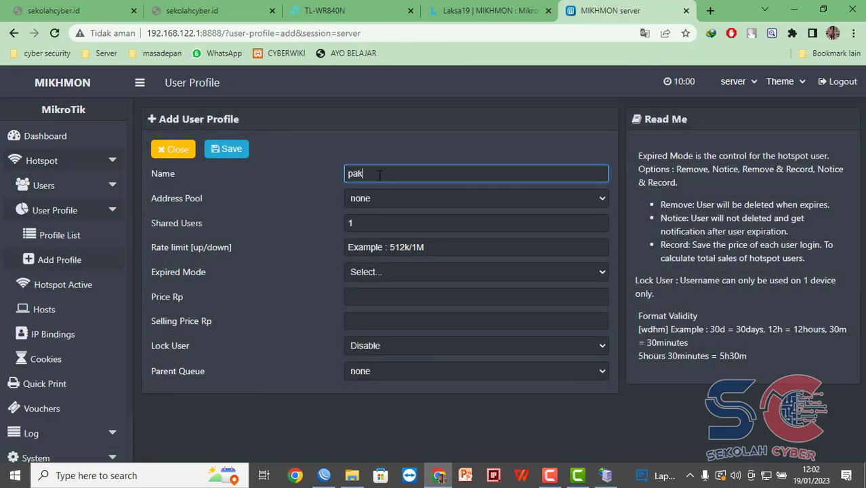
type("et 1000")
left_click(414, 202)
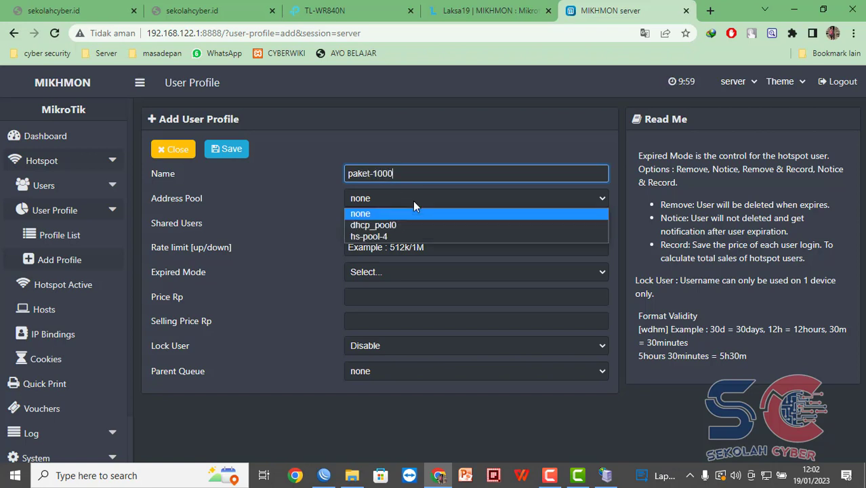
left_click(396, 237)
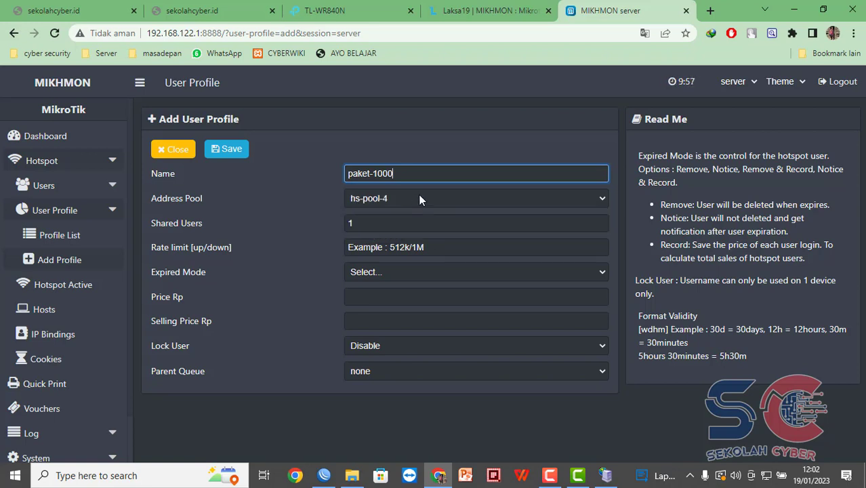
left_click(324, 474)
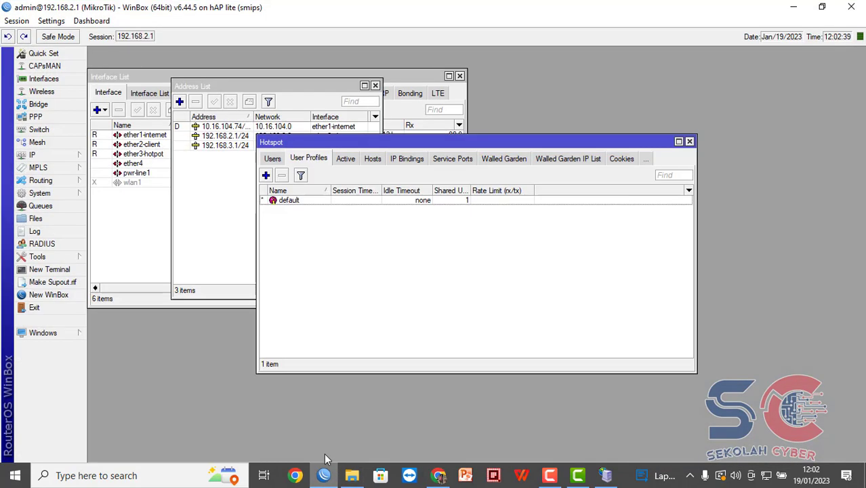
Check in WinBox that the dhcp2 DHCP server hands out the hs-pool-4 address pool.
left_click(60, 154)
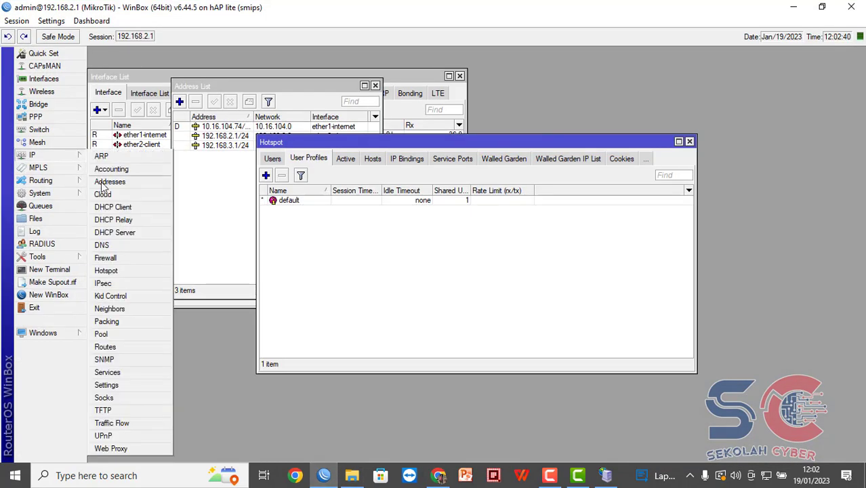
left_click(117, 234)
left_click(322, 212)
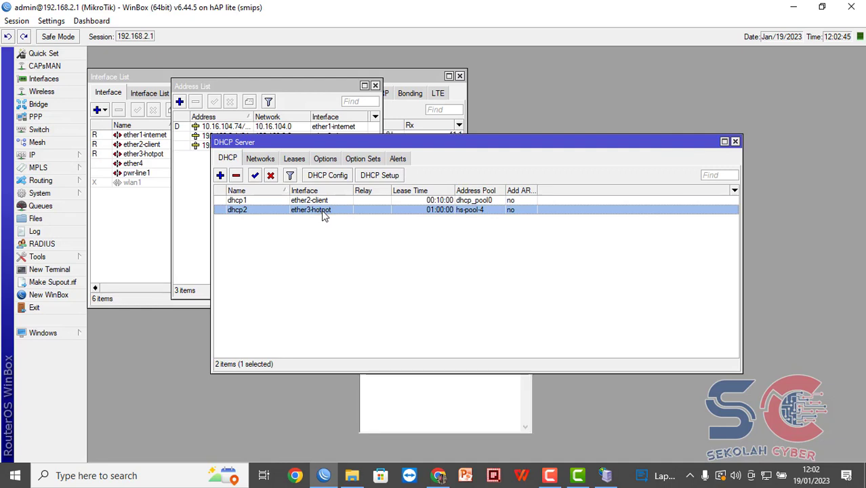
double_click(323, 211)
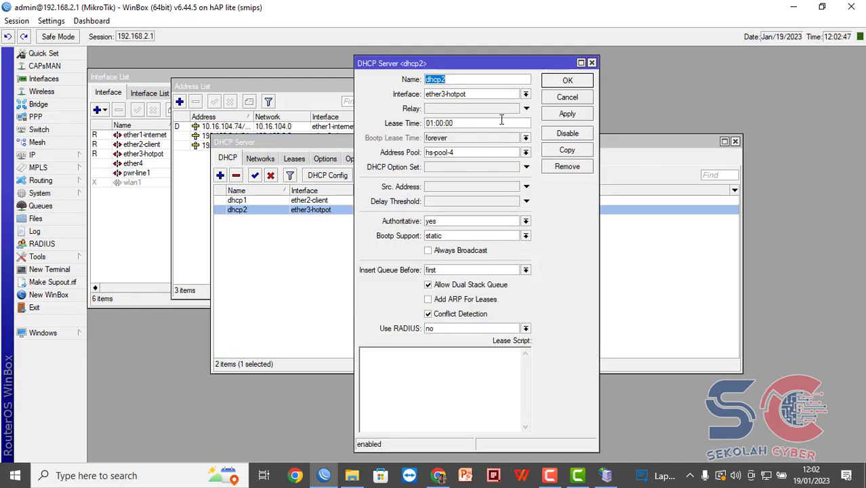
left_click(592, 62)
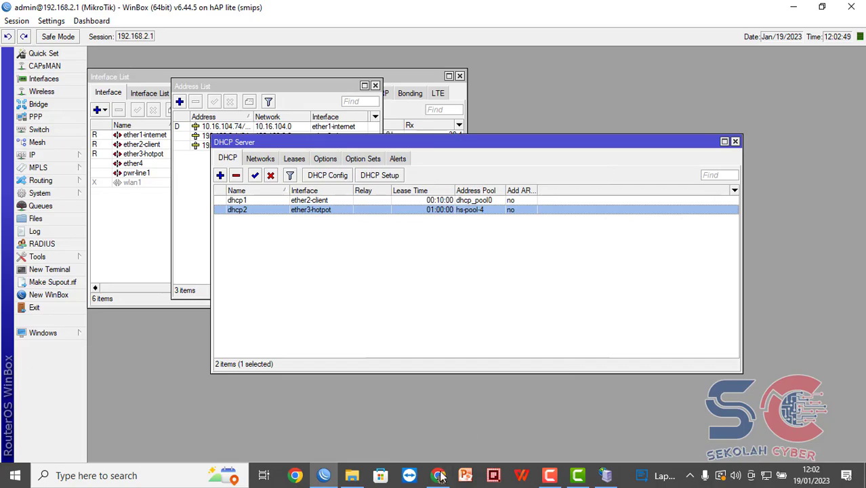
left_click(438, 475)
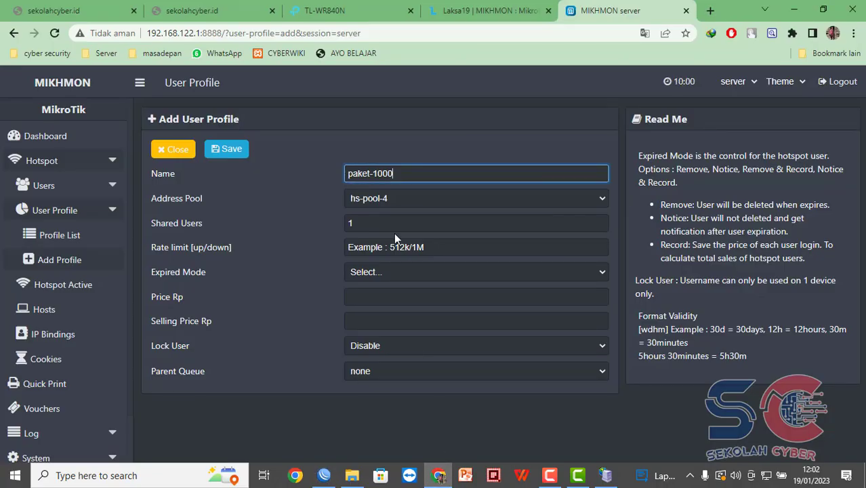
Give paket-1H expired mode Remove & Record and validity 1h, then save the profile.
left_click(373, 222)
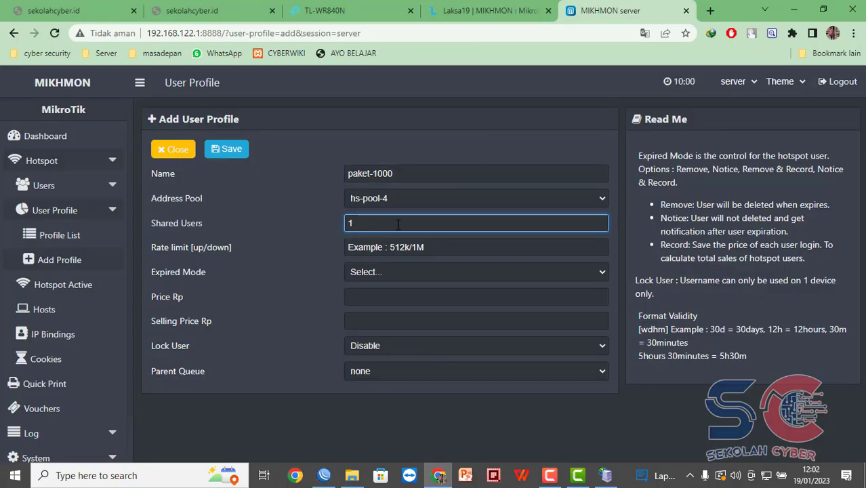
left_click(421, 248)
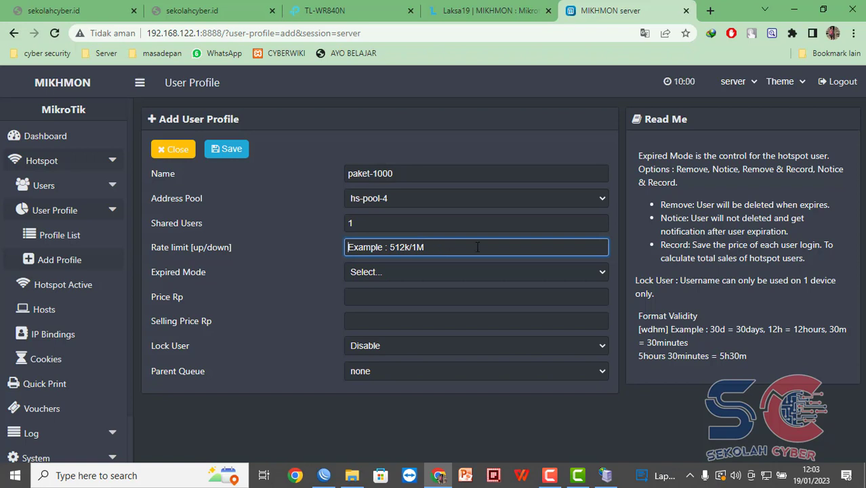
left_click(398, 271)
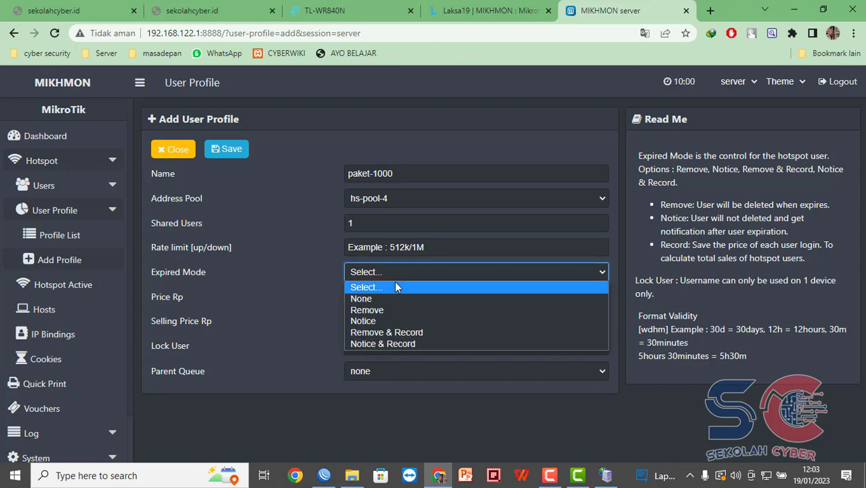
left_click(382, 309)
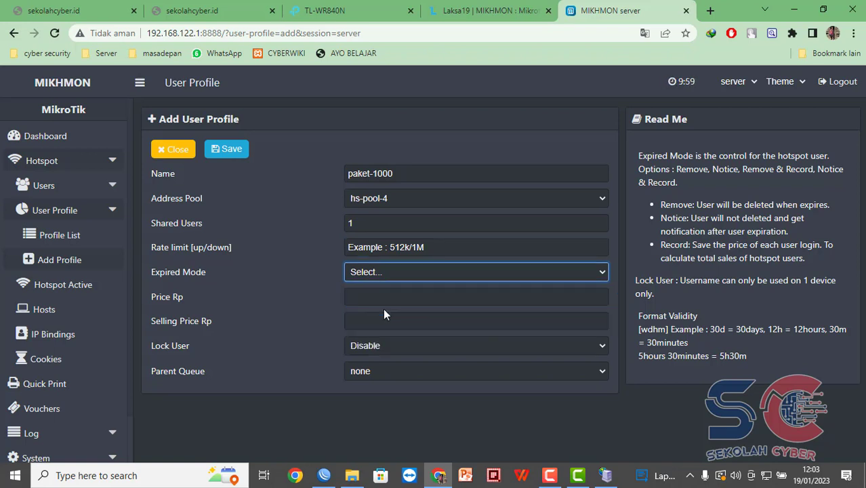
left_click(398, 272)
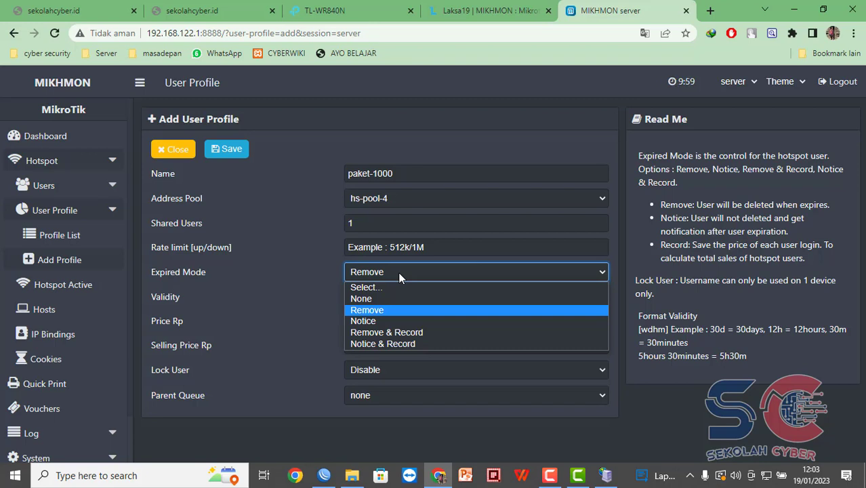
left_click(397, 272)
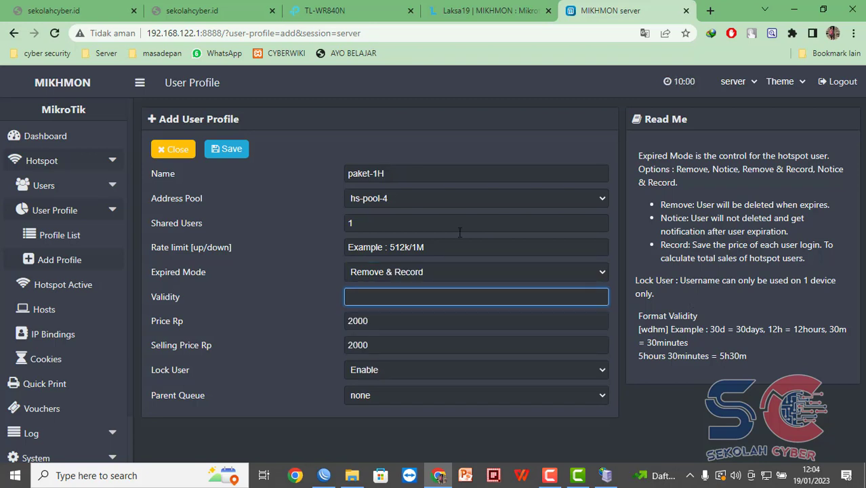
type("1h")
left_click(229, 151)
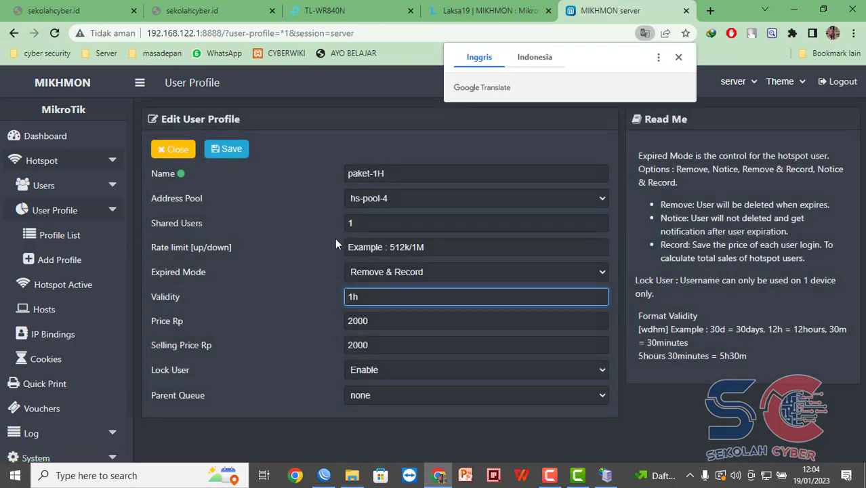
left_click(66, 242)
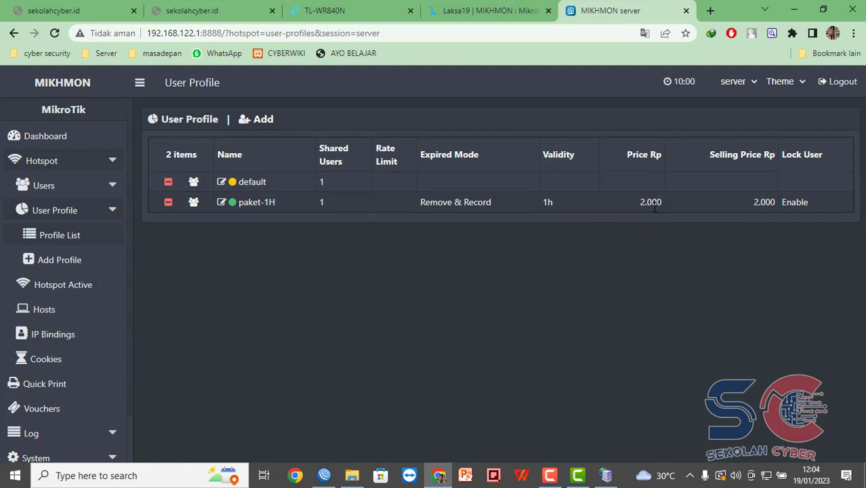
Open Generate User and set quantity 10 on server hotspot1.
left_click(84, 194)
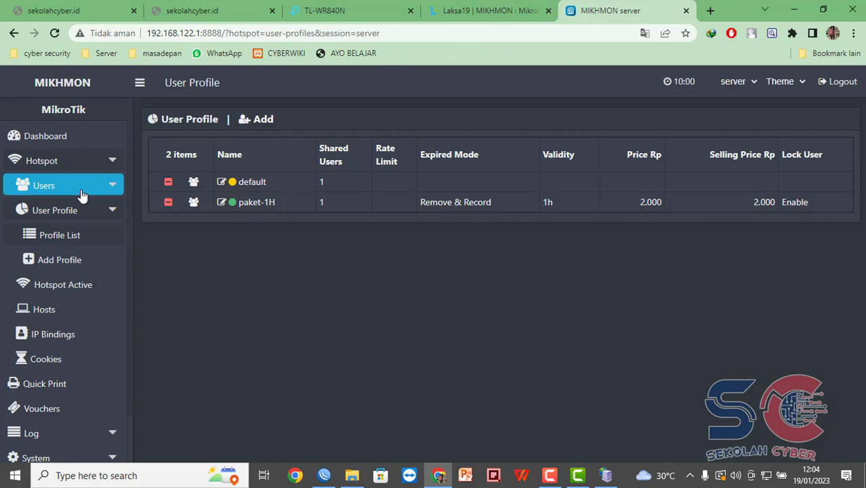
left_click(66, 257)
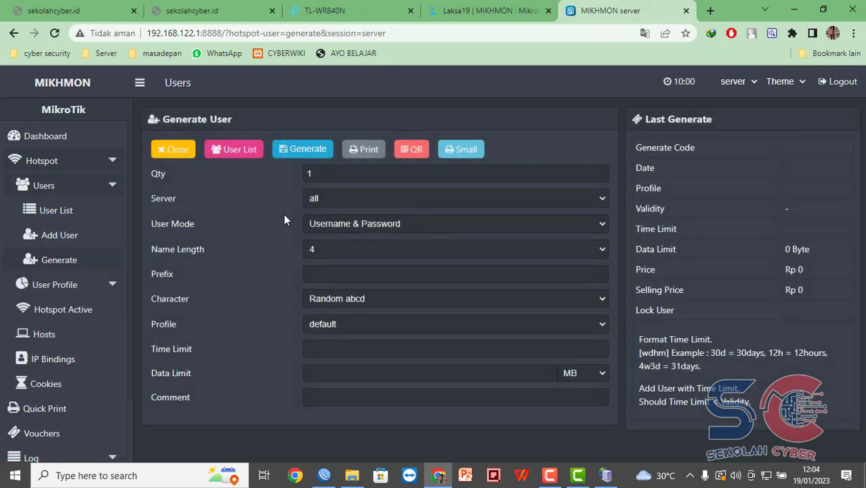
left_click(396, 174)
type("0")
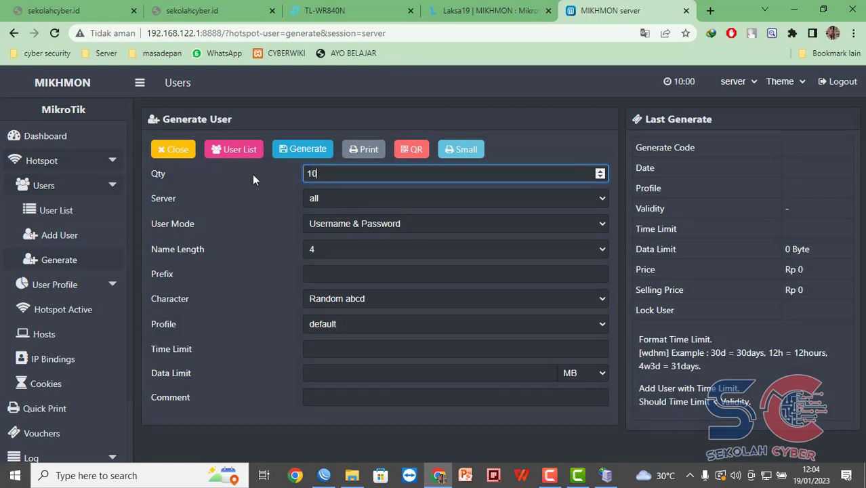
left_click(380, 199)
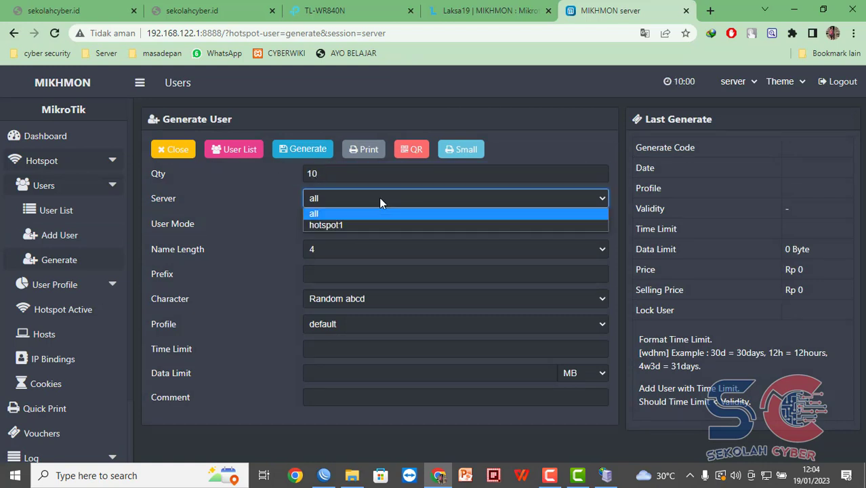
left_click(374, 225)
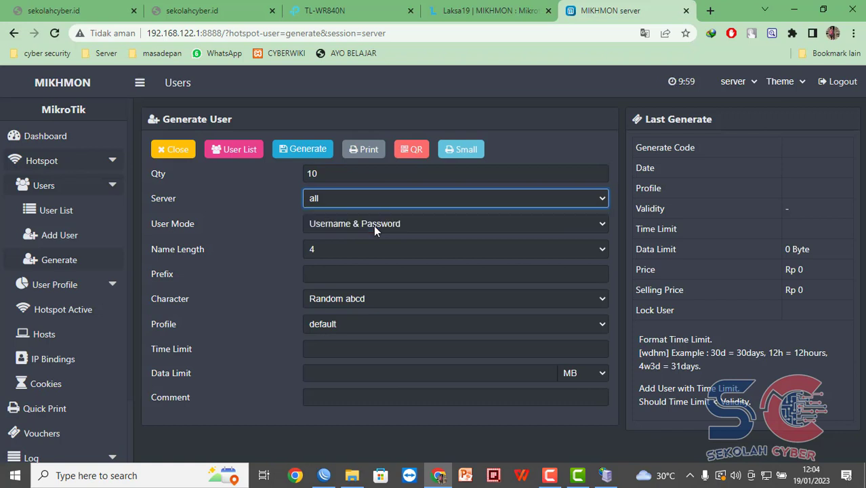
Use Username & Password mode, length 4, mixed letters and digits, and profile paket-1H.
left_click(389, 219)
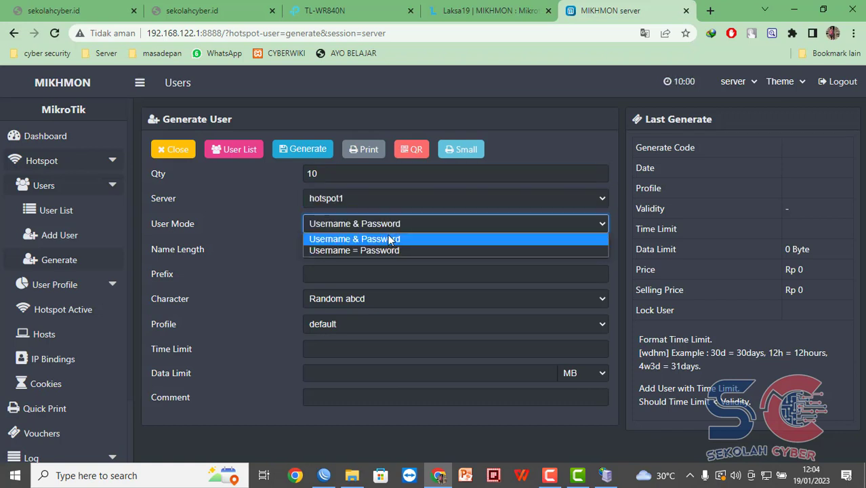
left_click(390, 242)
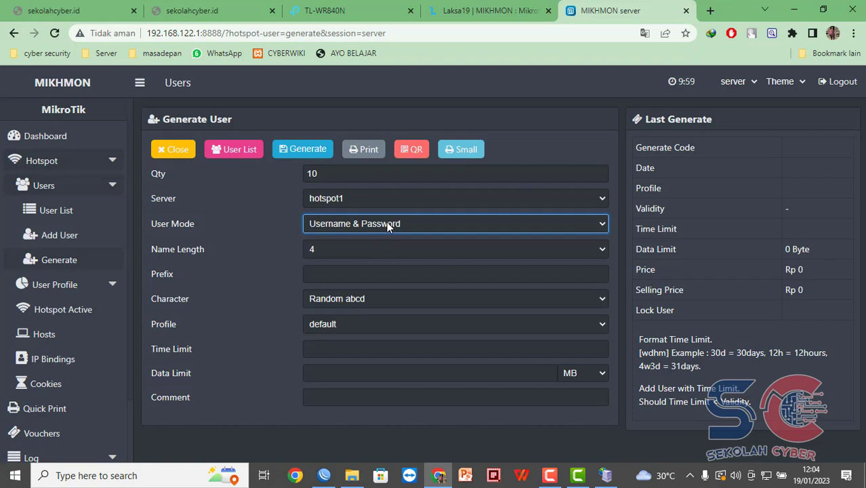
left_click(387, 224)
left_click(380, 251)
left_click(398, 219)
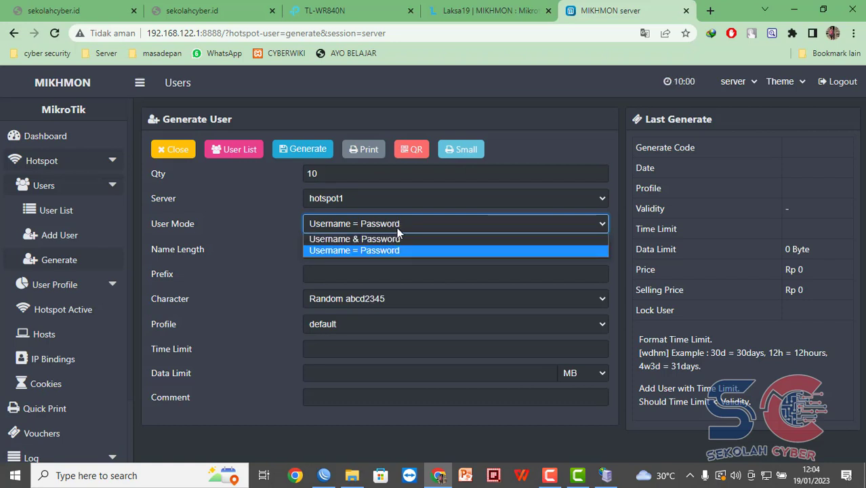
left_click(393, 240)
left_click(377, 252)
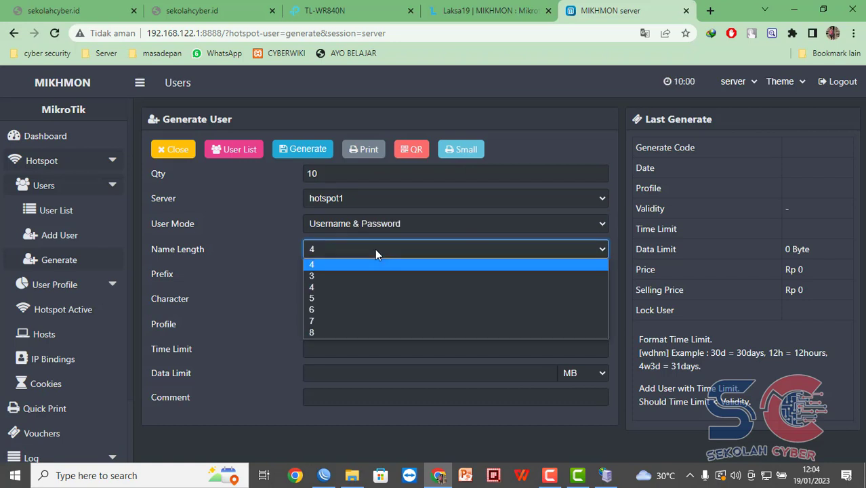
left_click(375, 249)
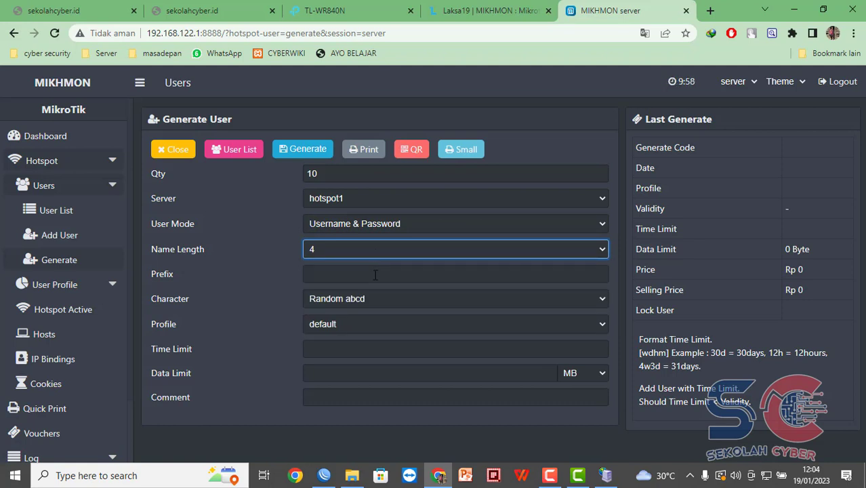
left_click(366, 300)
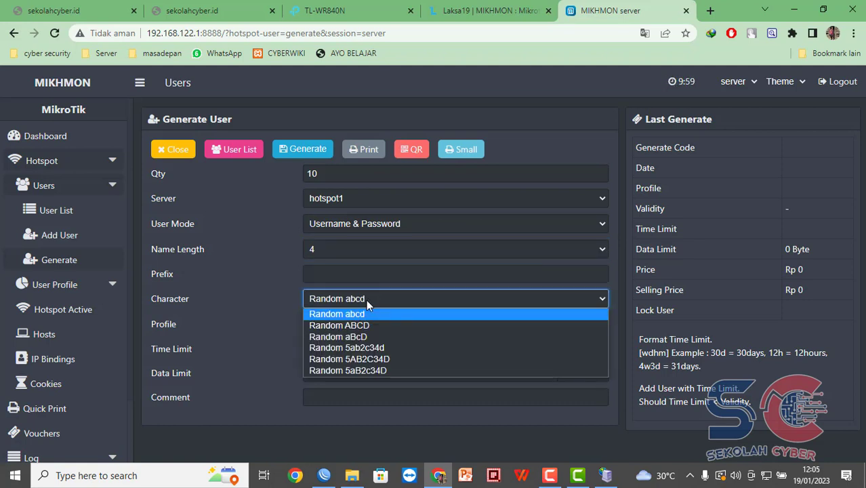
left_click(371, 348)
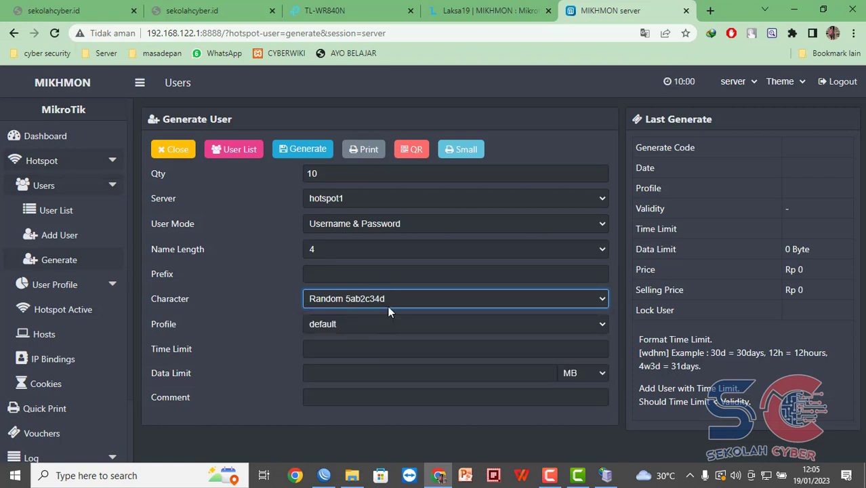
left_click(384, 324)
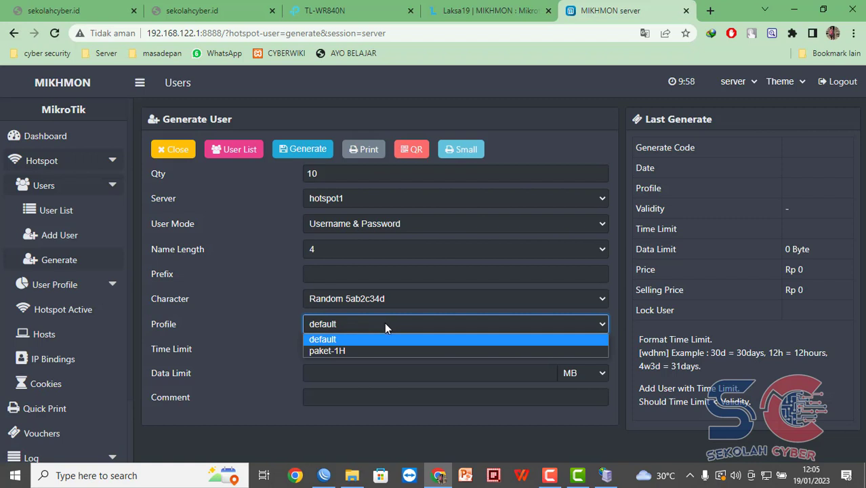
left_click(371, 350)
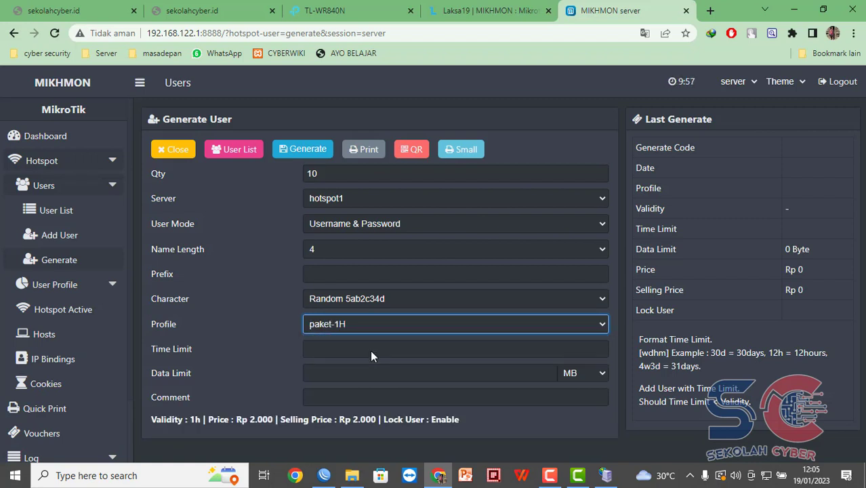
Set the time limit to 1h and the data limit to 10 MB.
left_click(392, 348)
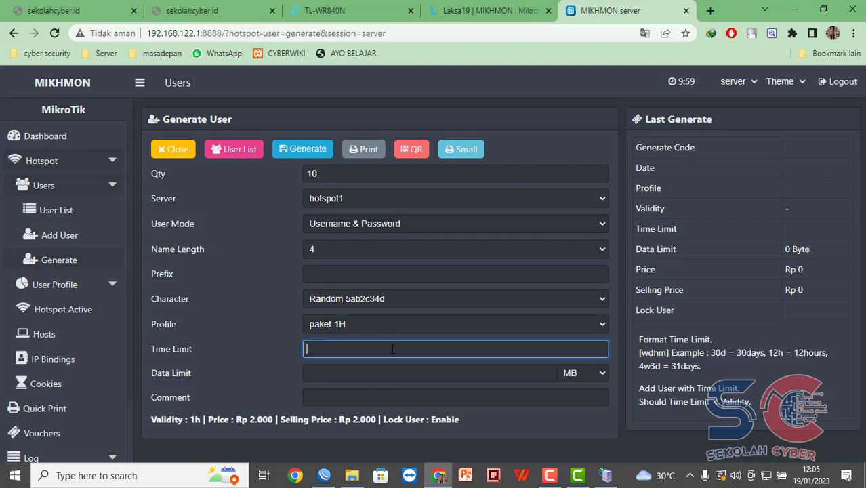
type("1h")
left_click(360, 374)
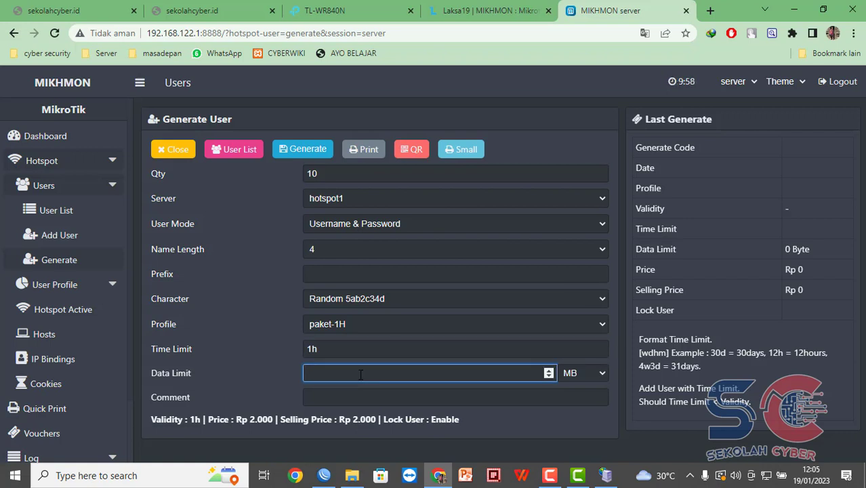
left_click(462, 393)
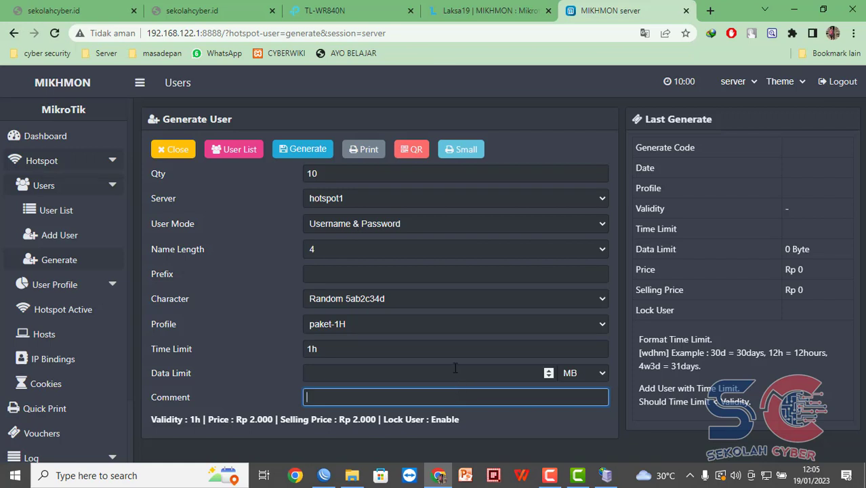
left_click(456, 369)
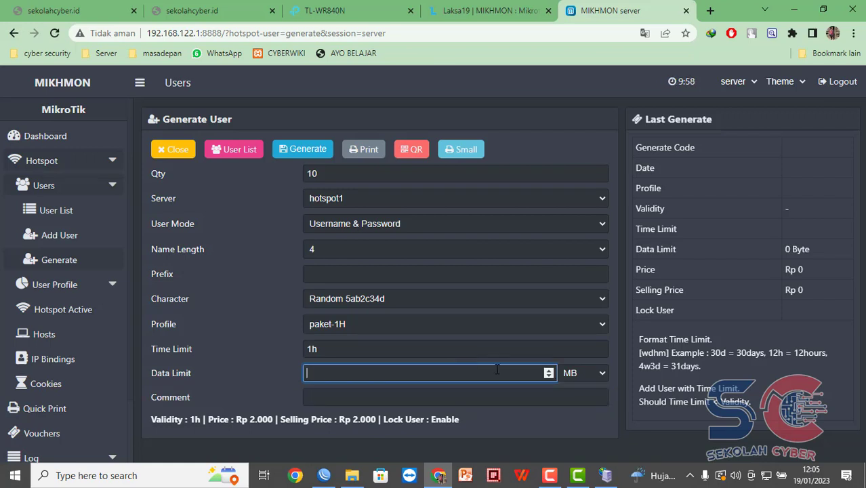
type("10")
left_click(479, 399)
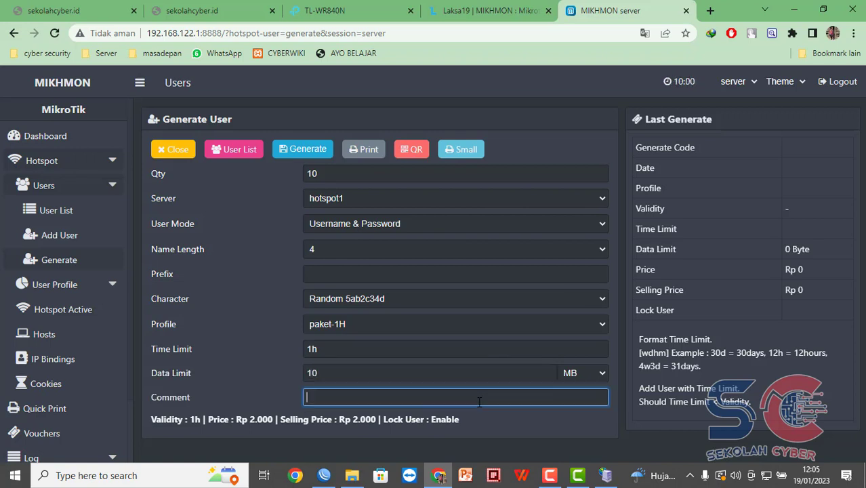
left_click(458, 275)
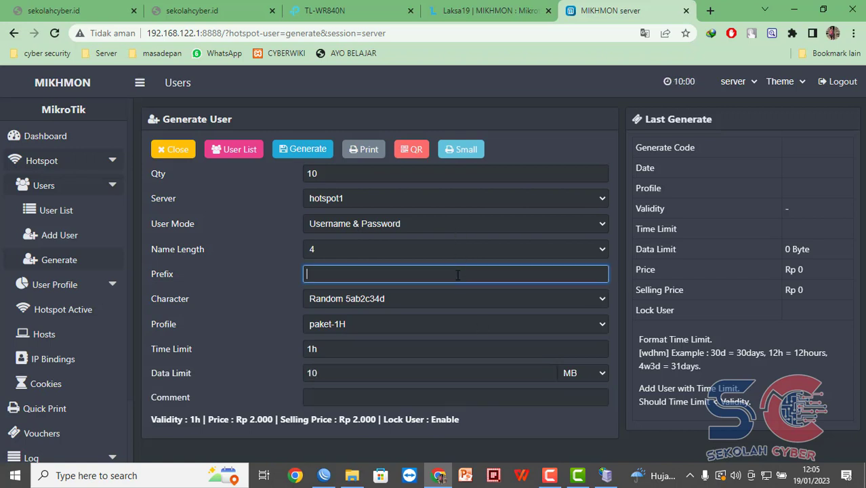
Generate the ten paket-1H users and bring up the hotspot user list.
left_click(309, 150)
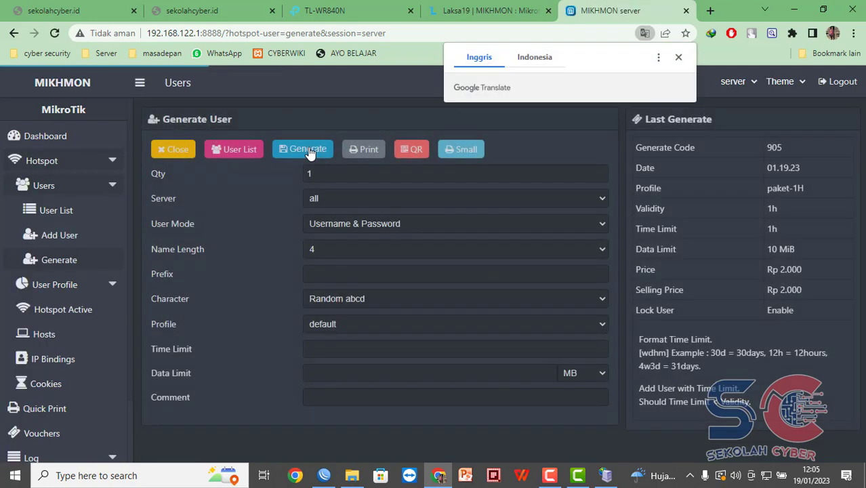
left_click(68, 214)
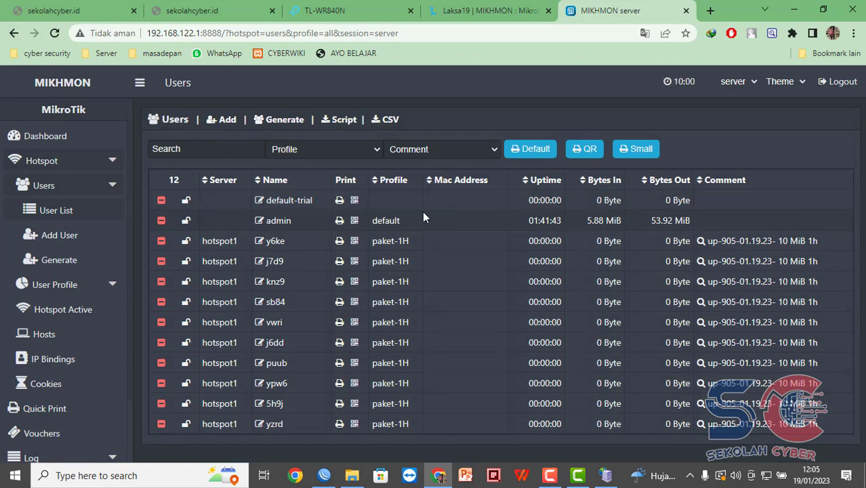
left_click(11, 34)
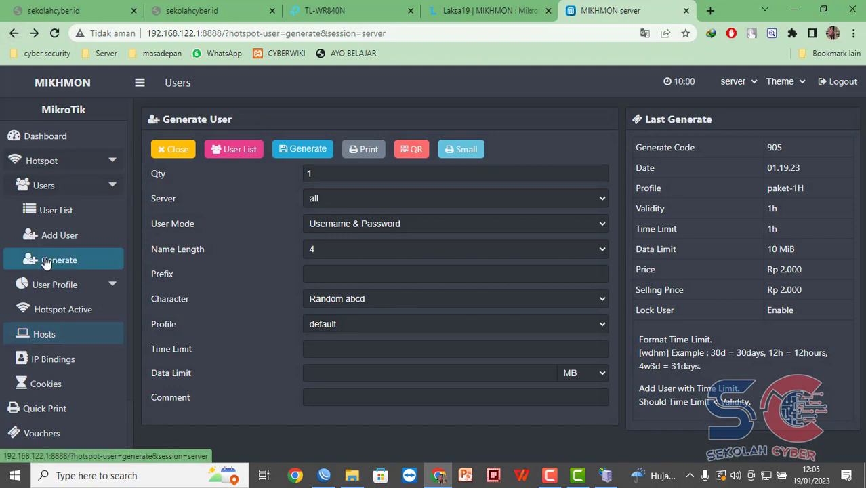
left_click(68, 215)
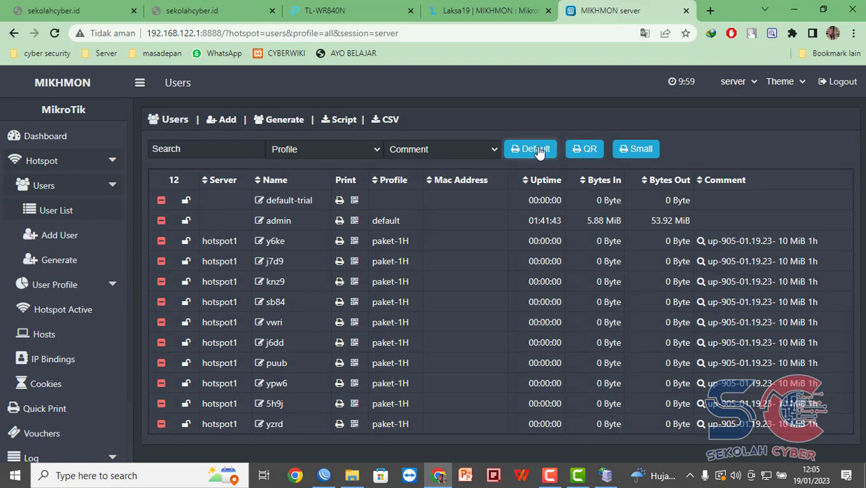
left_click(541, 150)
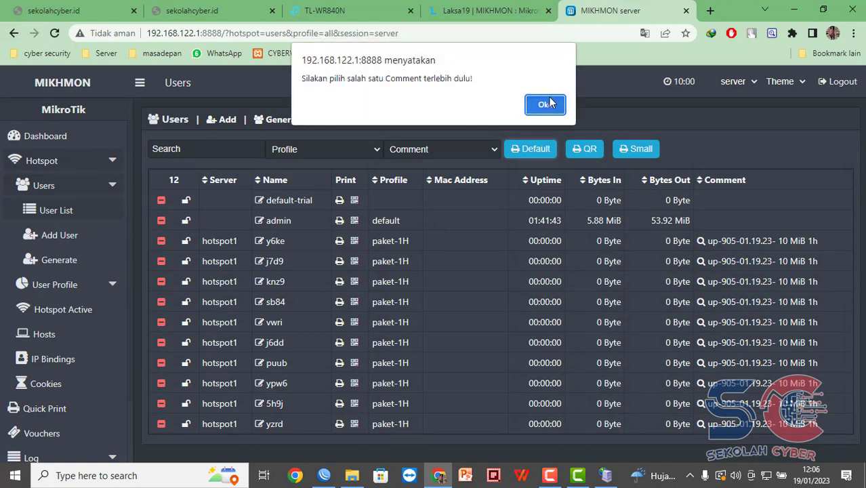
left_click(545, 104)
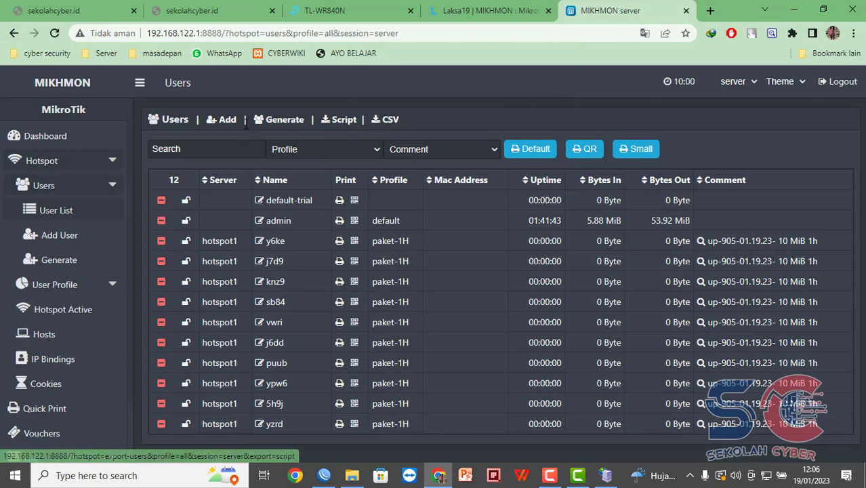
left_click(267, 122)
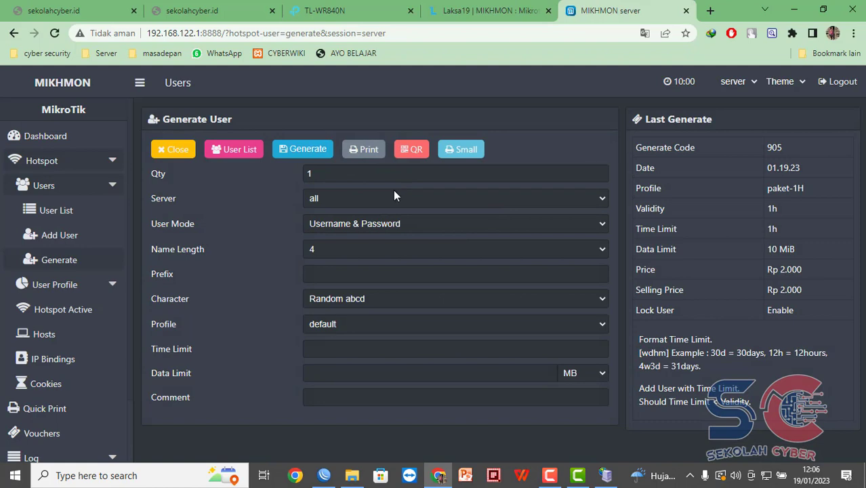
left_click(68, 210)
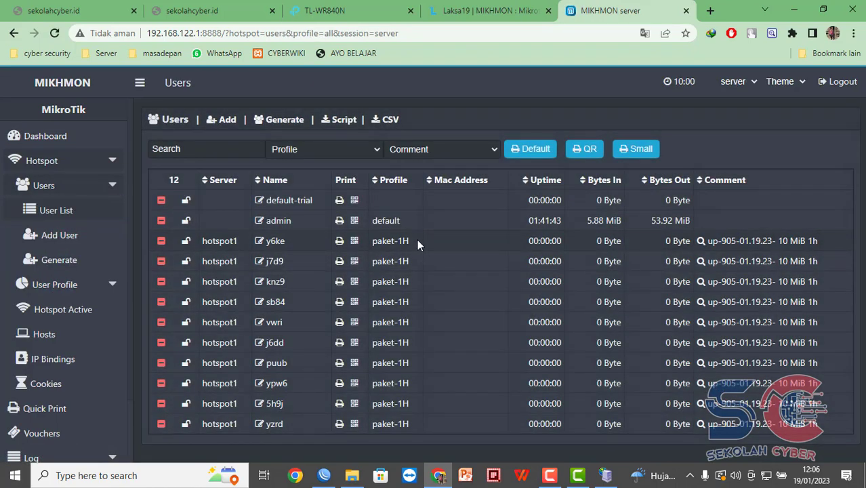
Preview user knz9's QR voucher in its print window, then close it.
left_click(354, 283)
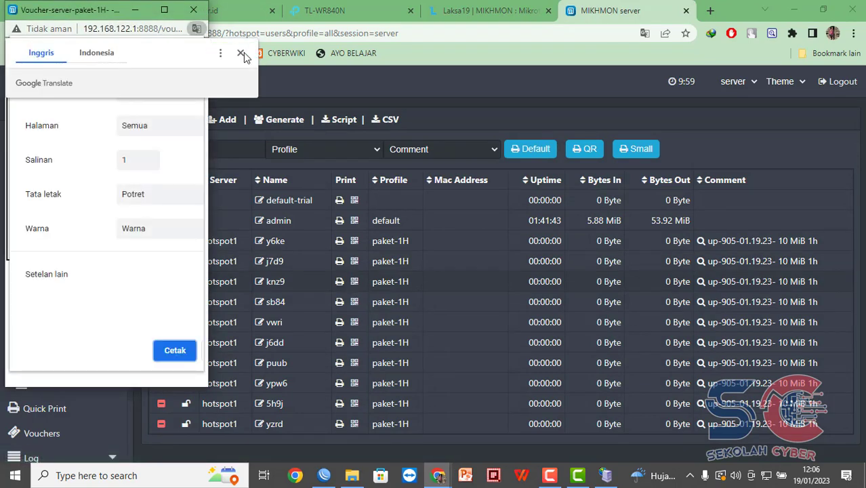
left_click(244, 54)
left_click(164, 10)
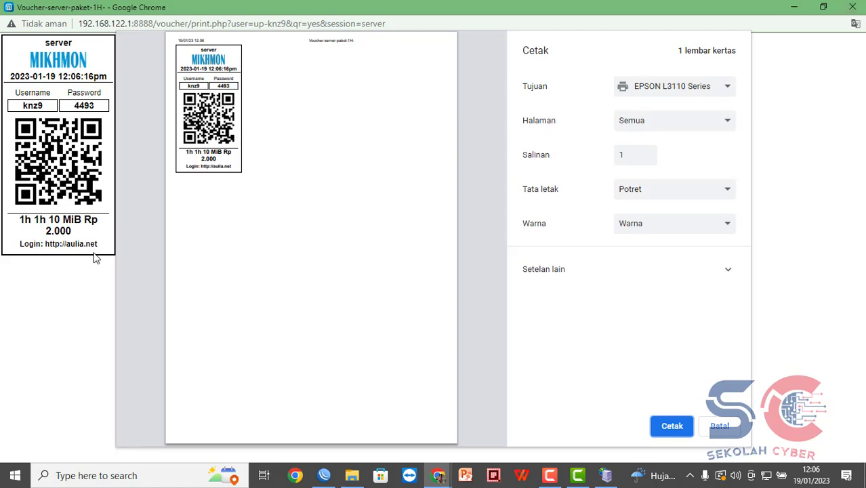
left_click(856, 21)
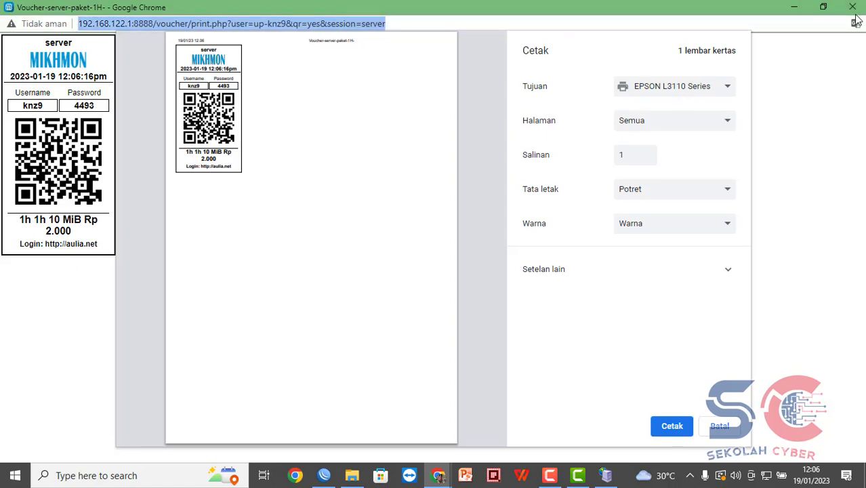
left_click(852, 7)
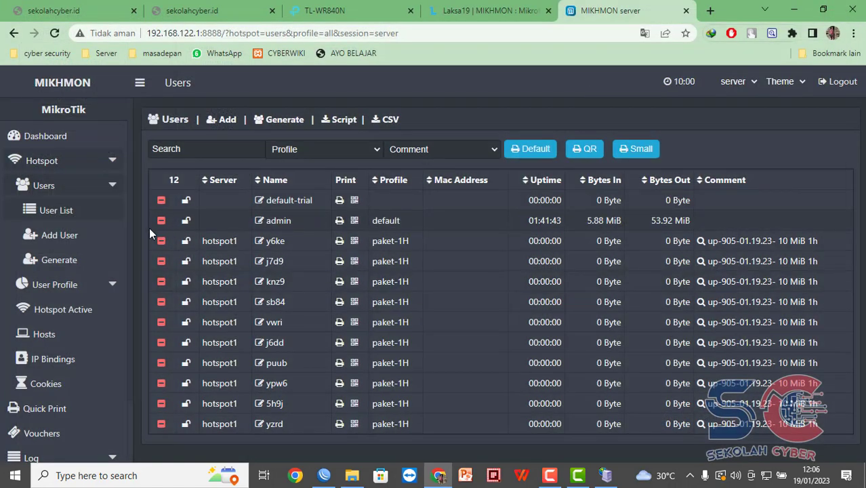
Browse User Profile, IP Bindings, Traffic Monitor, Dashboard and Quick Print, ending on Vouchers.
left_click(68, 290)
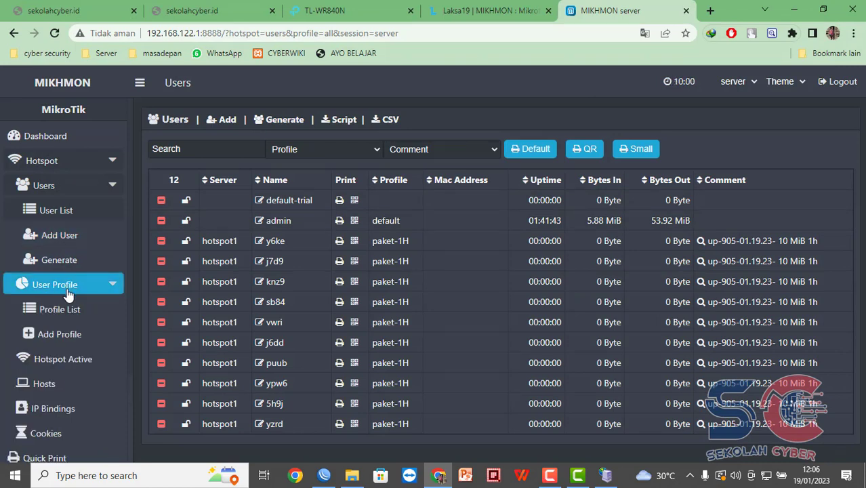
left_click(67, 290)
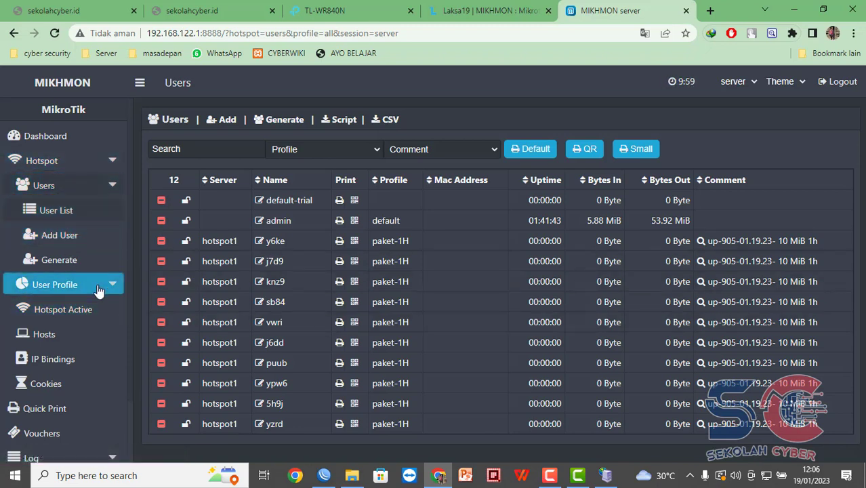
left_click(69, 360)
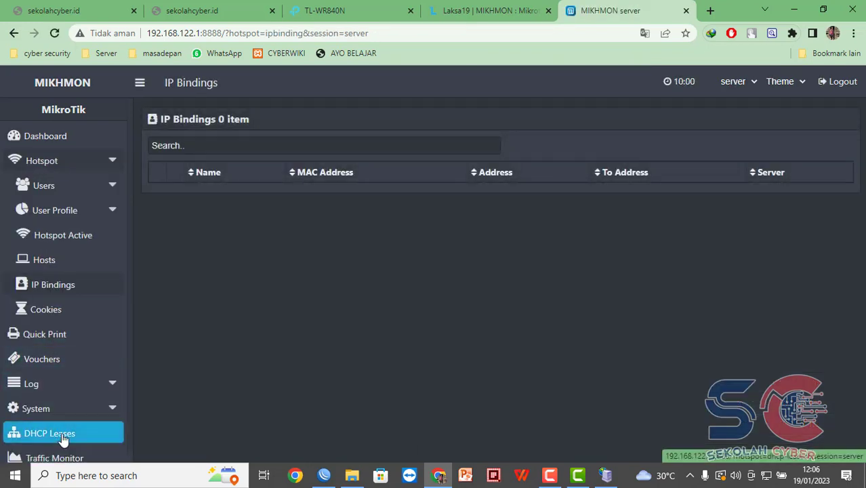
left_click(72, 459)
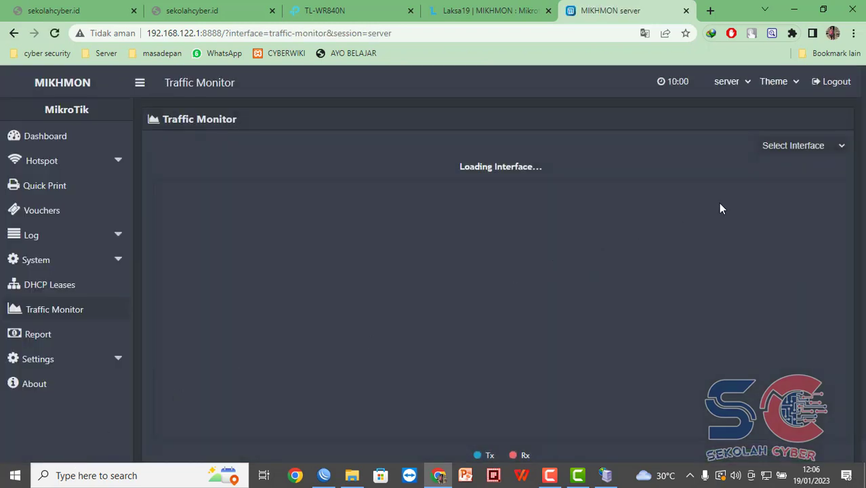
left_click(58, 139)
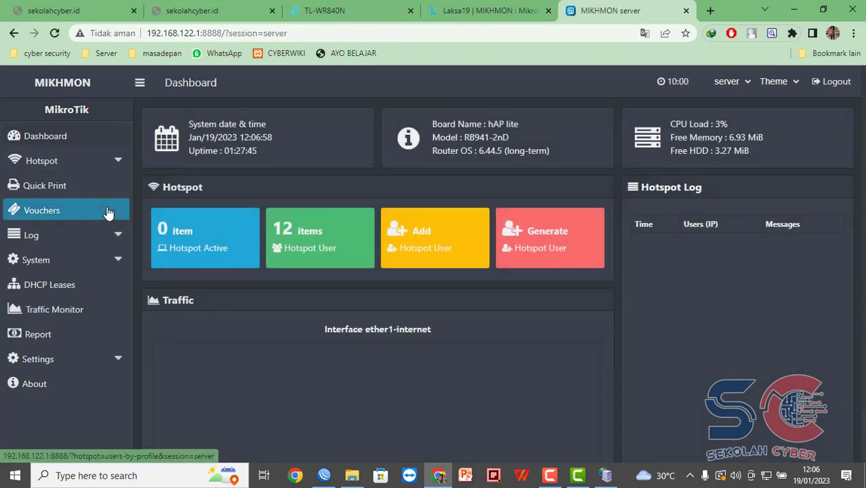
left_click(55, 187)
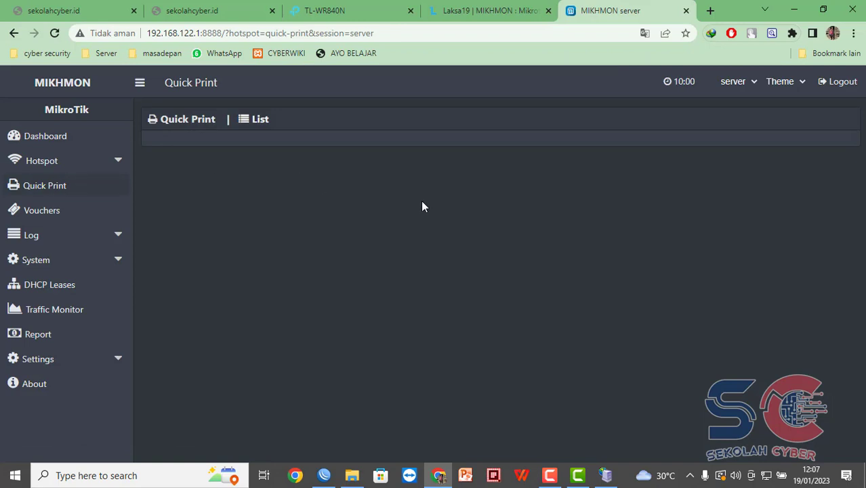
left_click(59, 214)
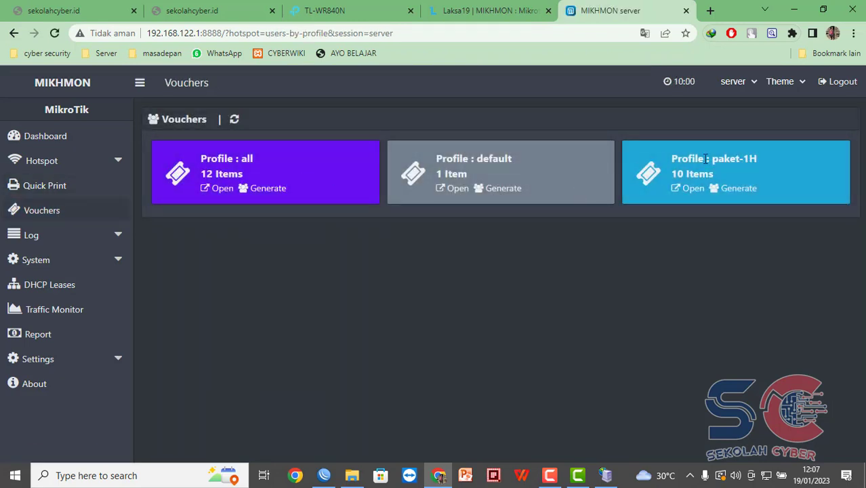
List the users of profile paket-1H, filtering the user list by that profile.
left_click(689, 191)
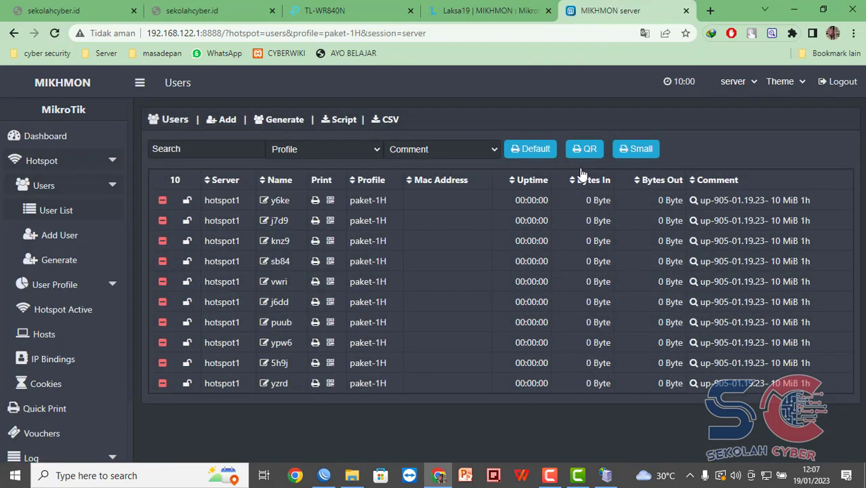
left_click(639, 151)
left_click(546, 106)
left_click(331, 147)
left_click(325, 176)
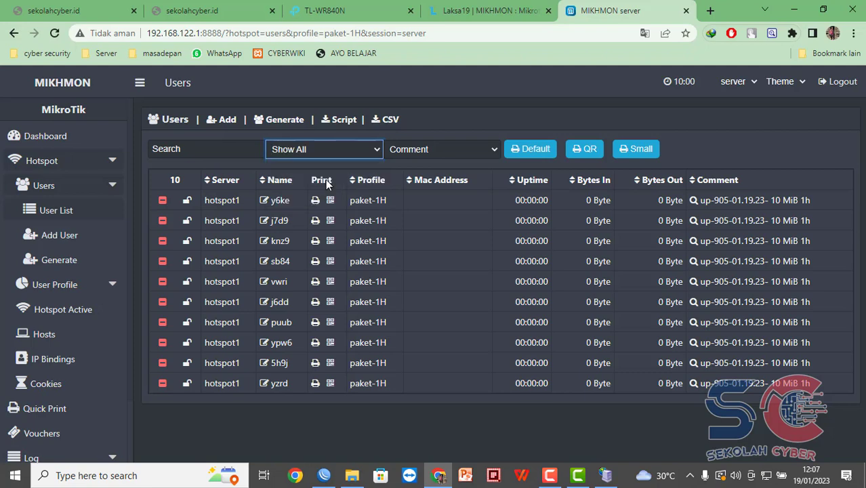
left_click(352, 148)
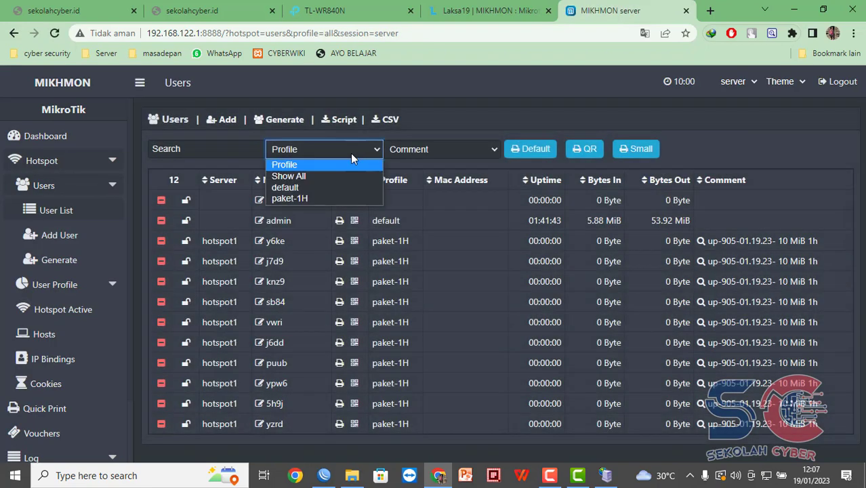
left_click(335, 201)
left_click(551, 150)
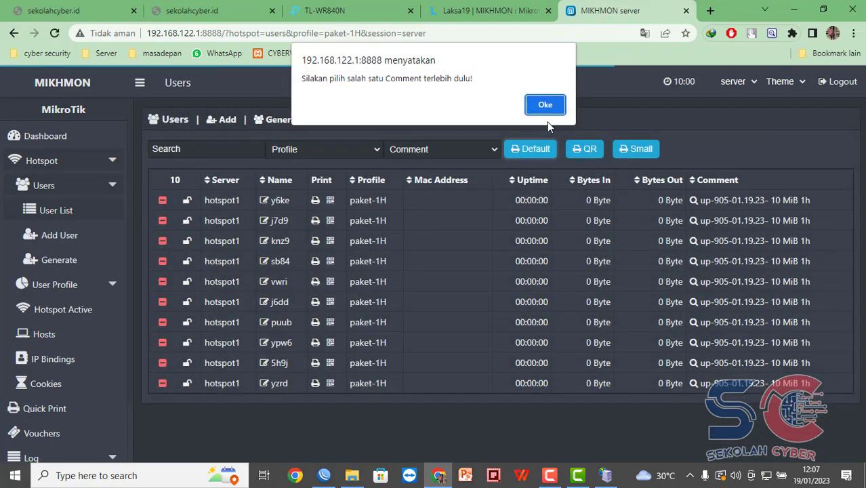
left_click(548, 103)
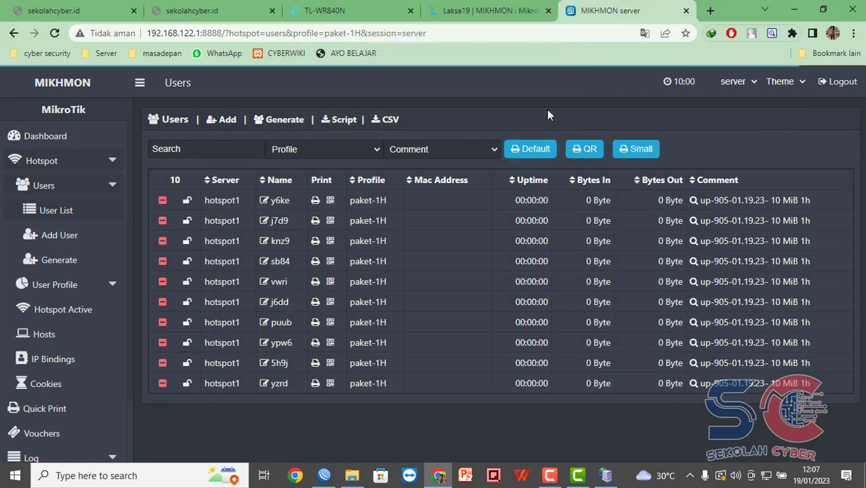
Filter users by comment up-905-01.19.23 and open their small voucher sheet without printing.
left_click(450, 150)
left_click(455, 176)
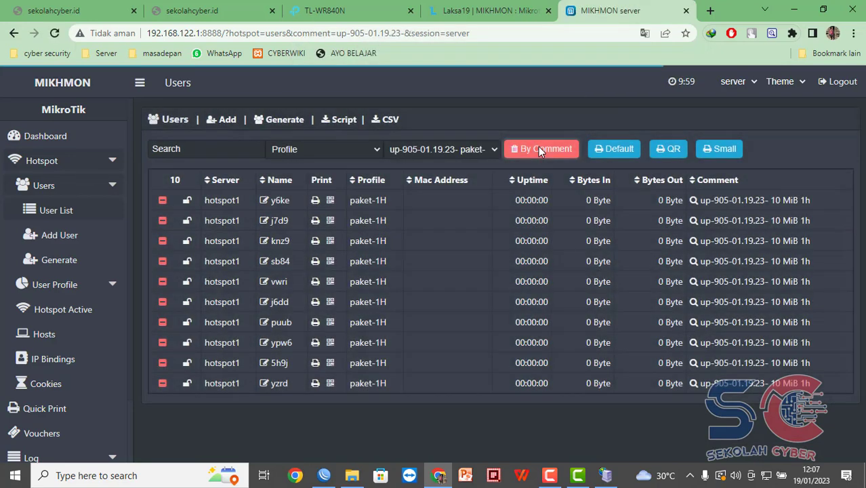
left_click(714, 150)
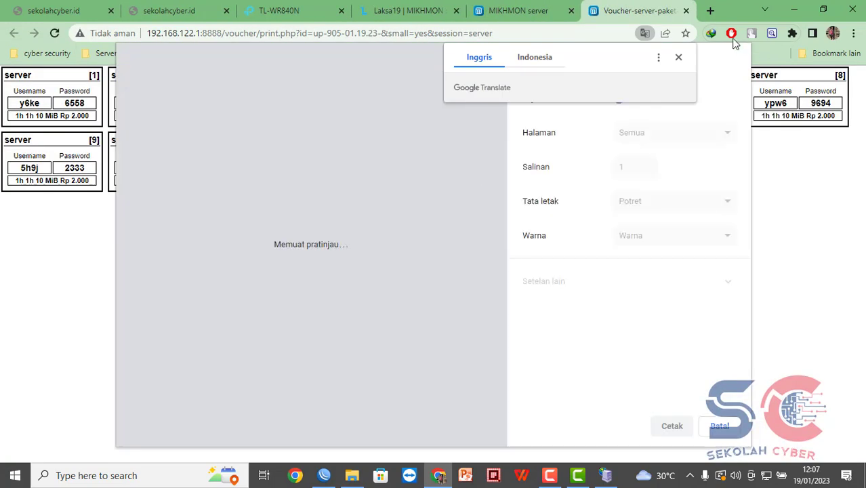
left_click(678, 58)
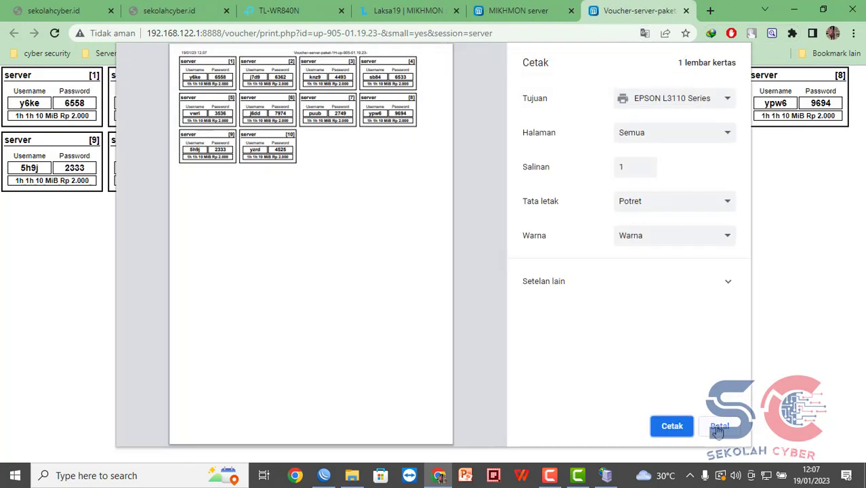
left_click(713, 427)
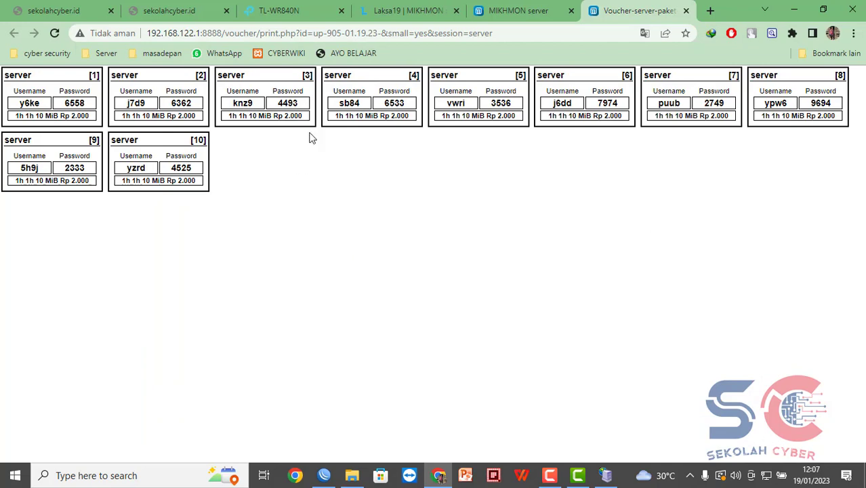
left_click(521, 10)
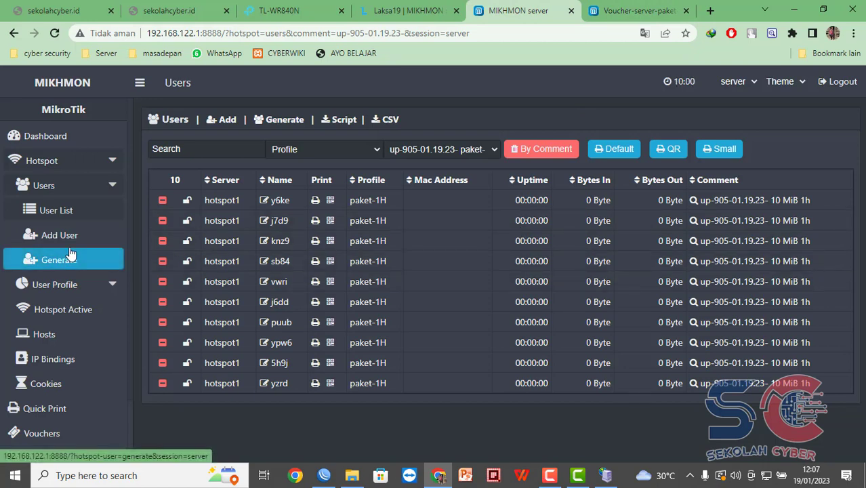
left_click(98, 260)
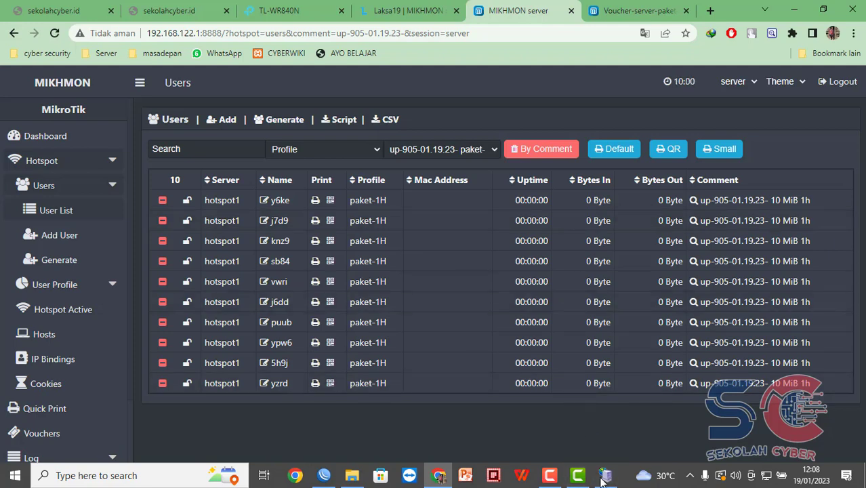
left_click(559, 480)
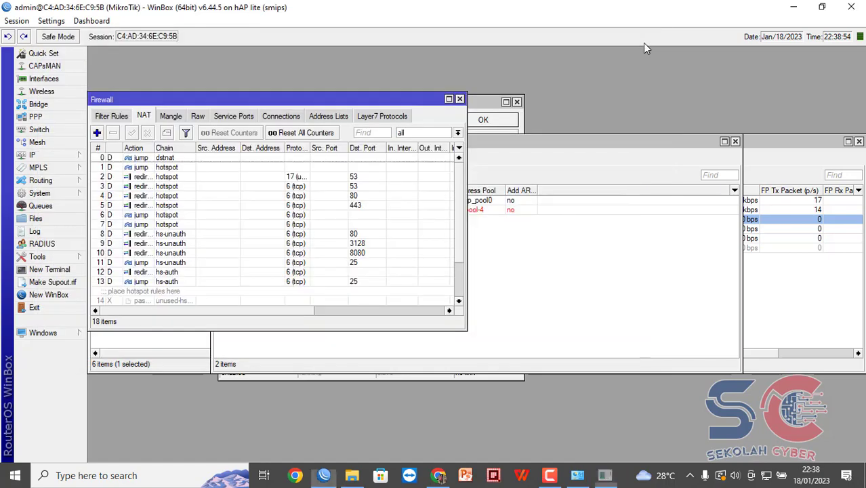
Close the ping.exe window after the successful ping to 8.8.8.8.
left_click(643, 42)
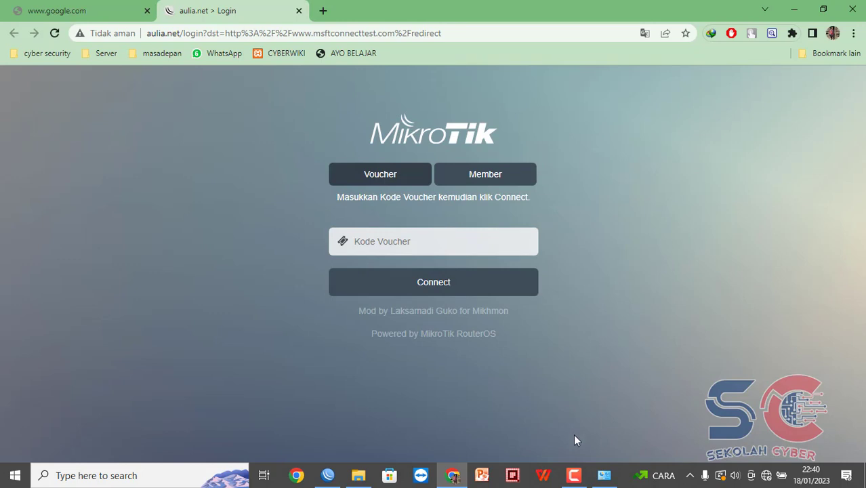
Bring up the browser at tplinkwifi.net, the TL-WR840N login page.
left_click(574, 475)
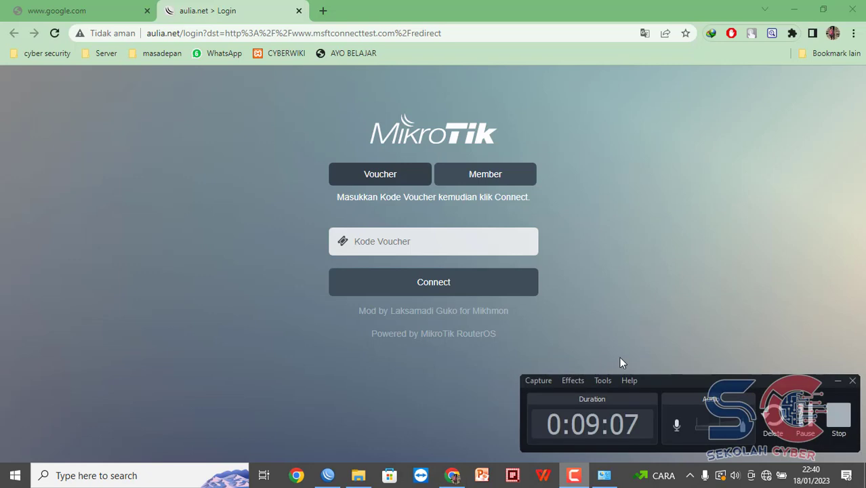
left_click(804, 420)
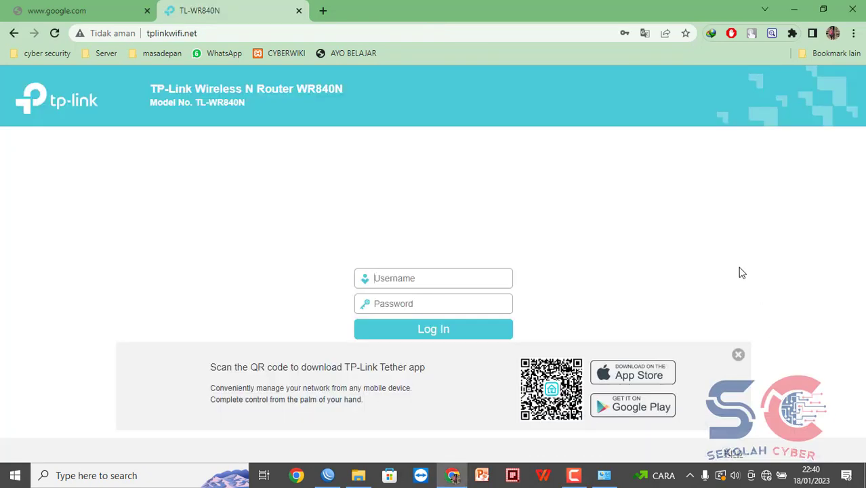
left_click(309, 27)
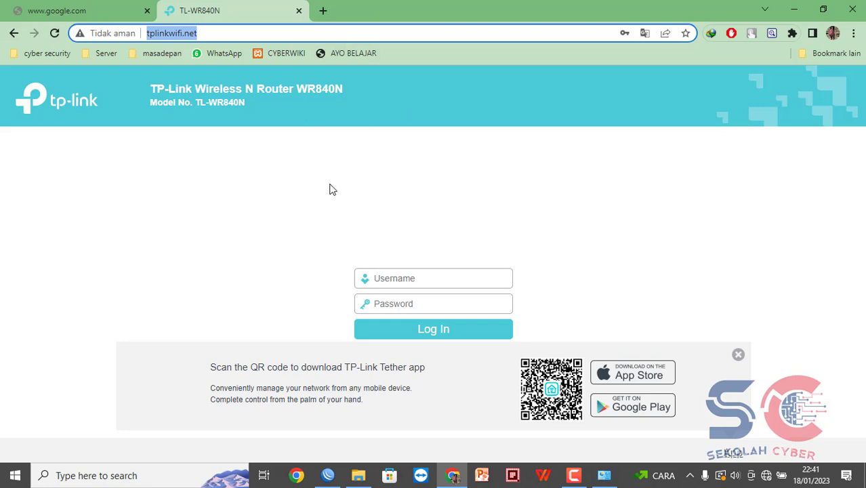
Log in to the TP-Link router web UI with the admin username and password.
left_click(395, 277)
type("a")
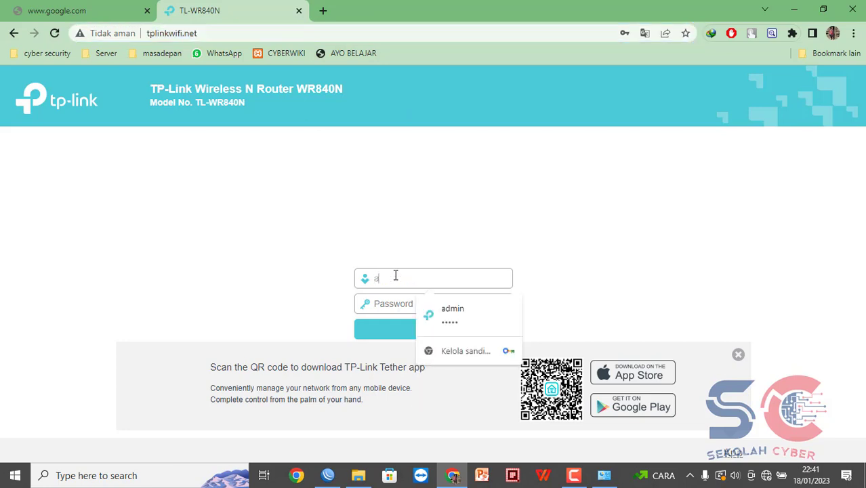
type("dmin")
key("Tab")
type("adm")
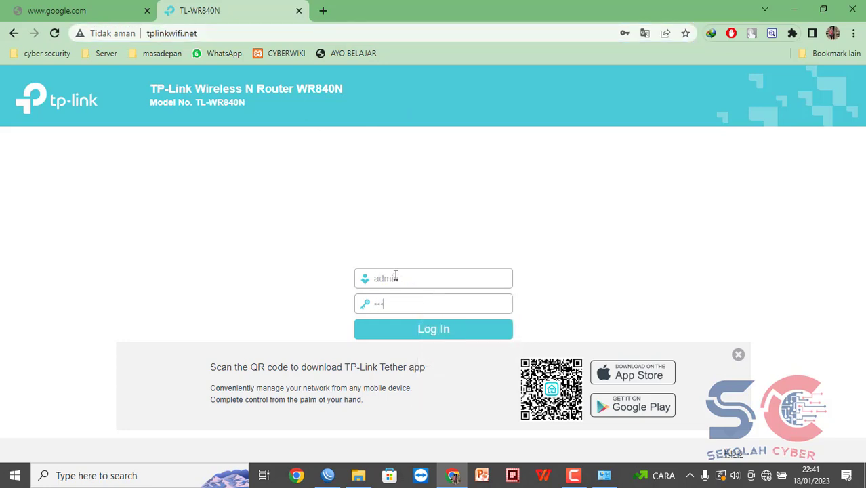
type("in")
key("Return")
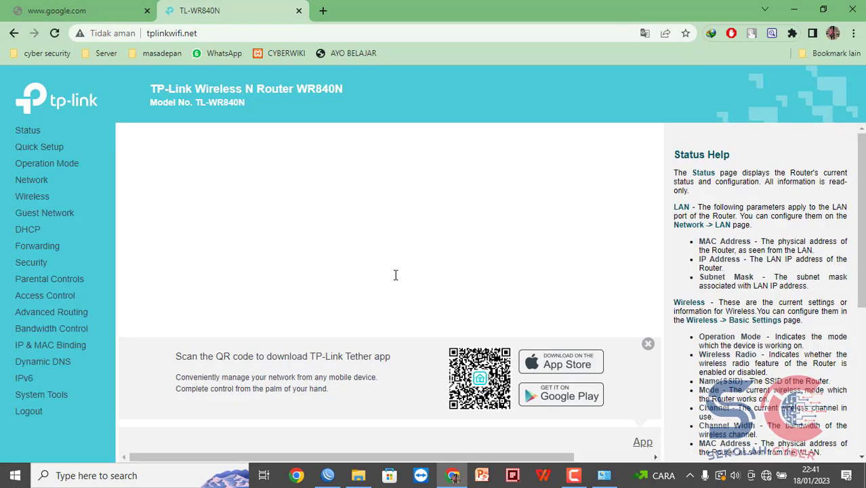
Start Quick Setup and choose Access Point as the operation mode.
left_click(44, 152)
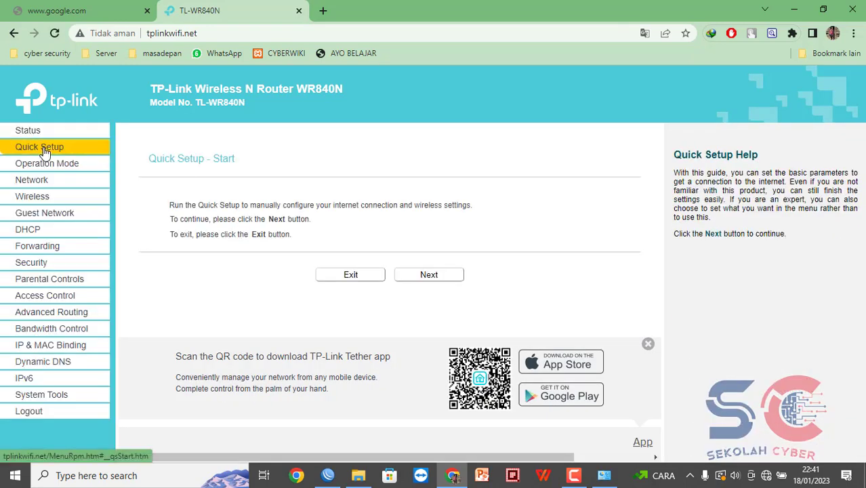
left_click(454, 277)
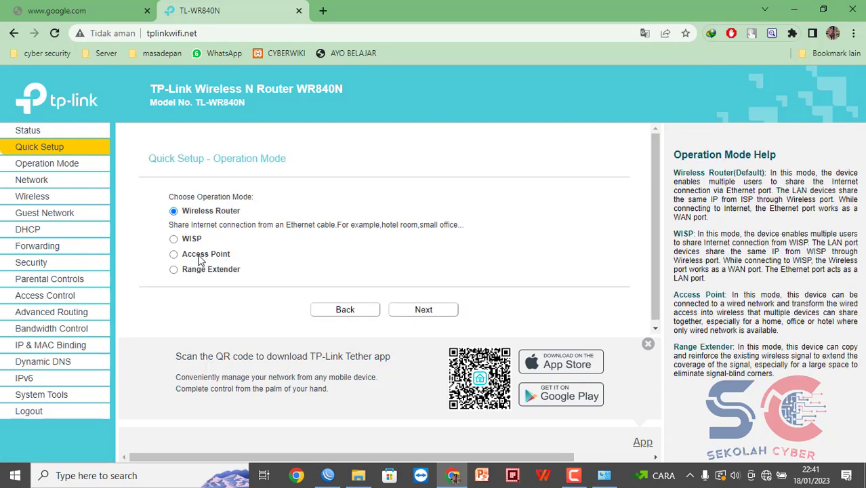
left_click(173, 258)
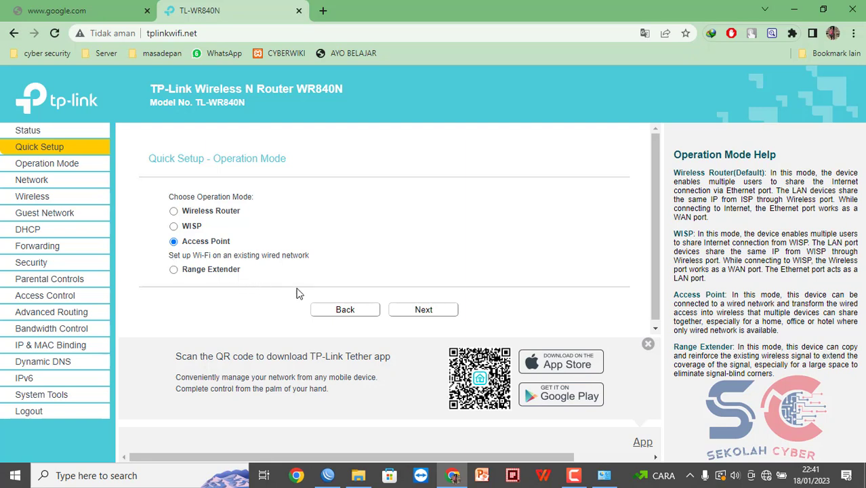
Rename the wireless network from TP-Link_9D52 to wifi@aulia.
left_click(440, 313)
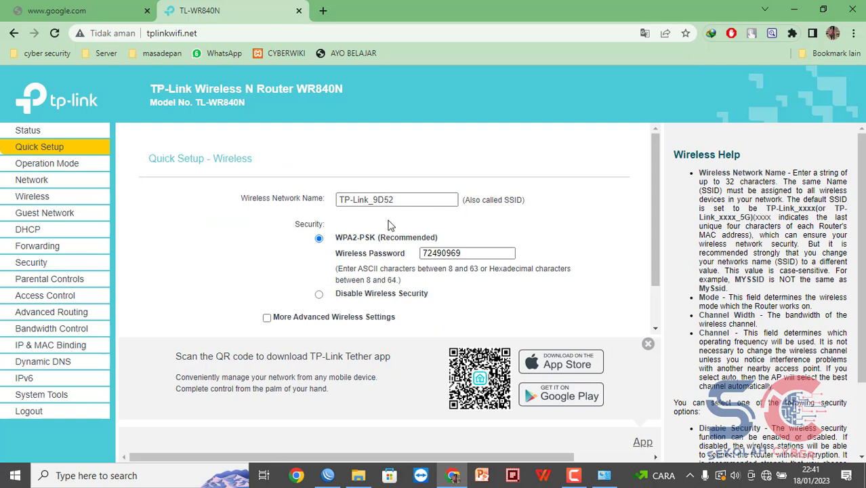
left_click(403, 200)
left_click_drag(402, 200, 258, 198)
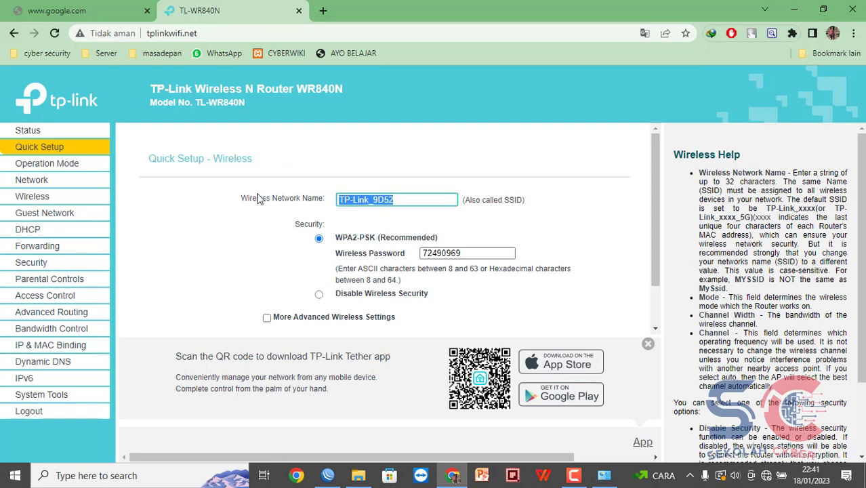
type("wifi")
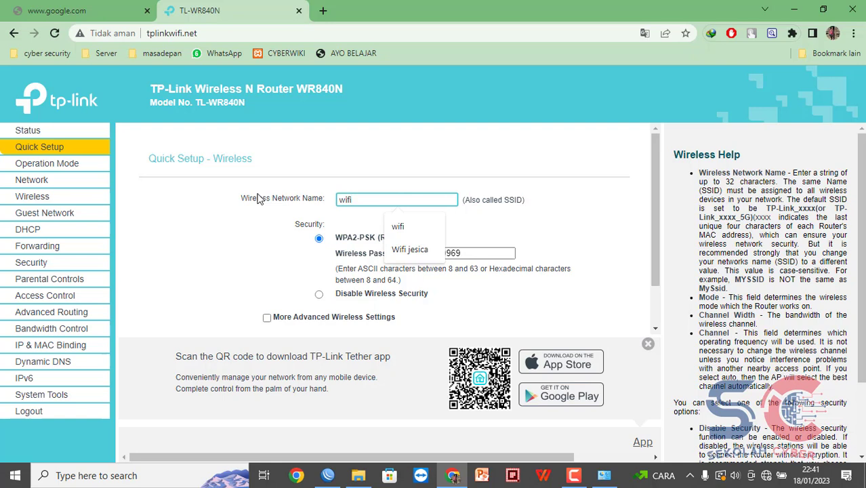
type("@au")
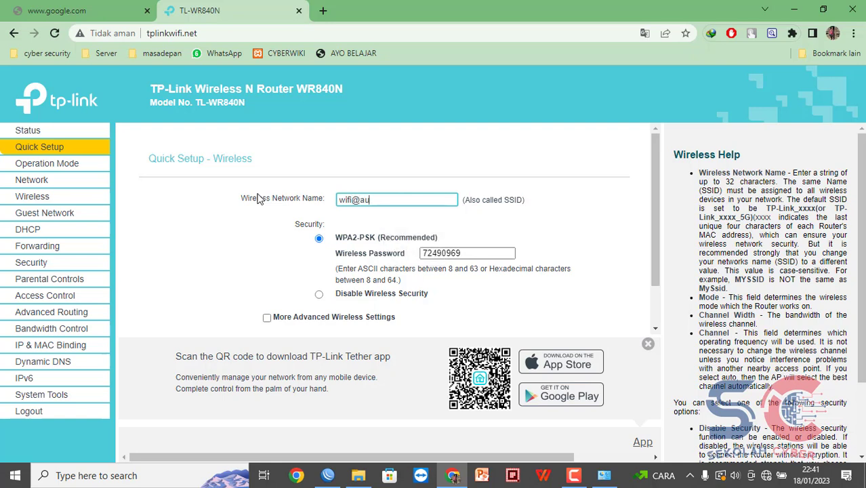
type("lia")
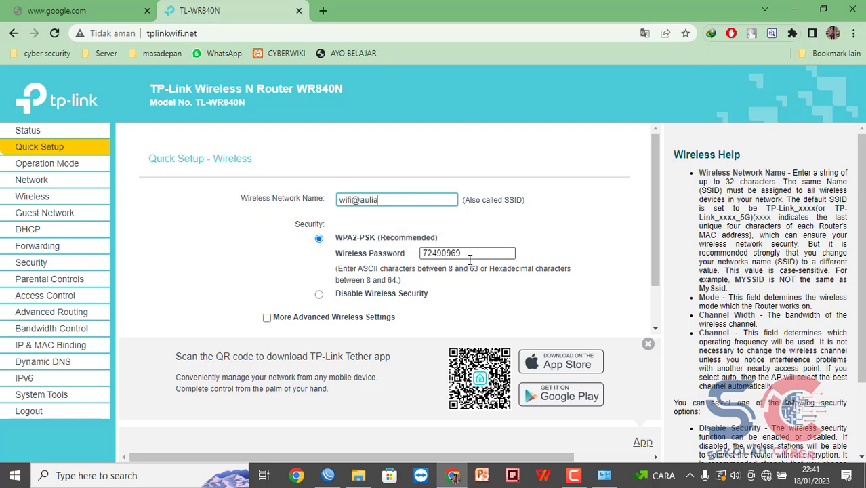
Replace the existing wireless password with a new one.
left_click_drag(473, 253, 396, 254)
type("1")
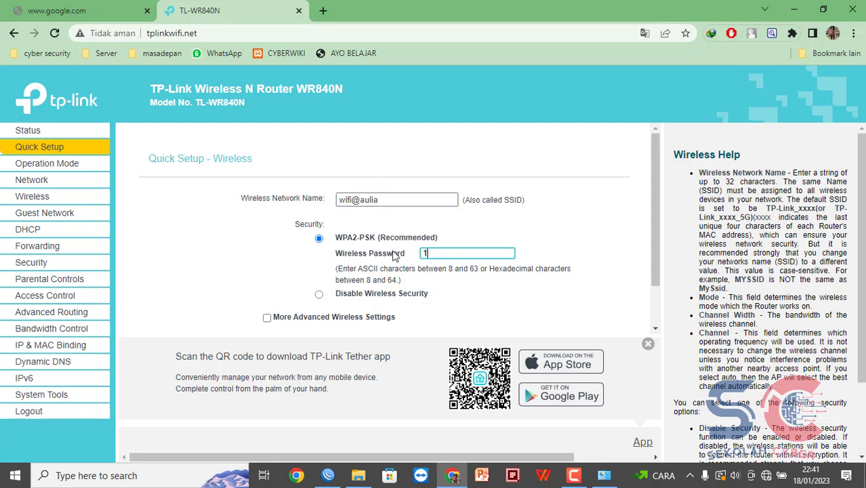
type("2345678")
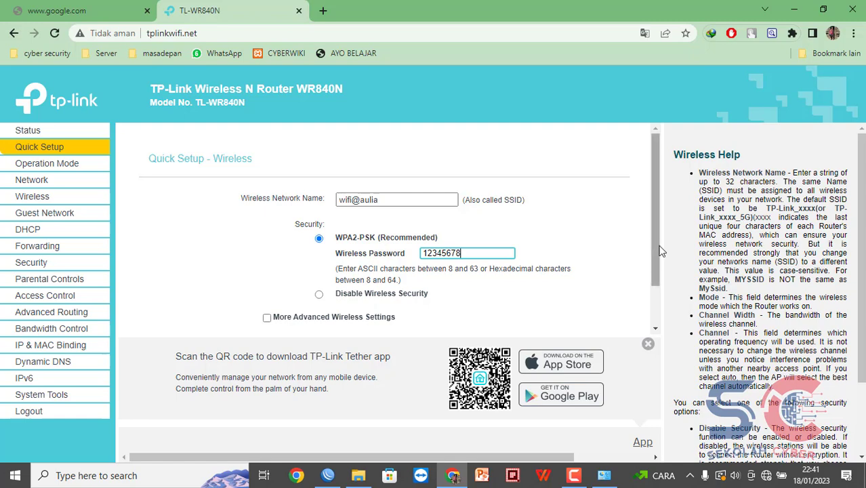
scroll(654, 271, "down", 2)
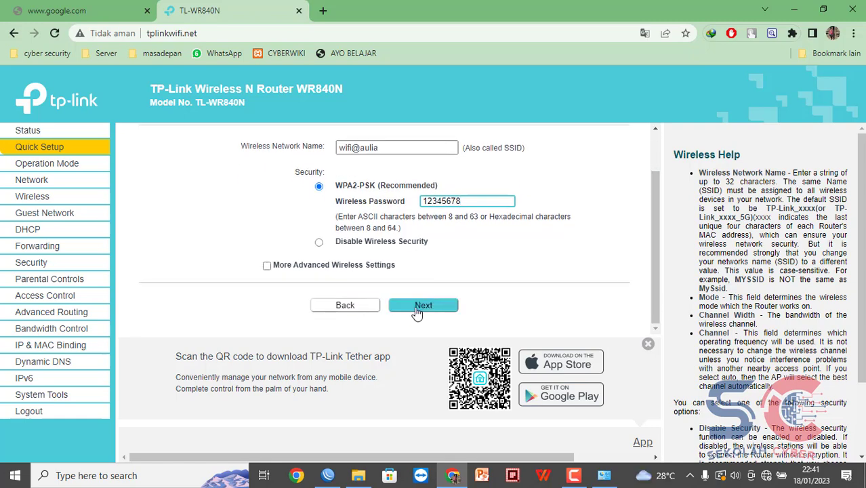
Accept Smart IP (DHCP) settings and finish Quick Setup so the router reboots as access point.
left_click(419, 307)
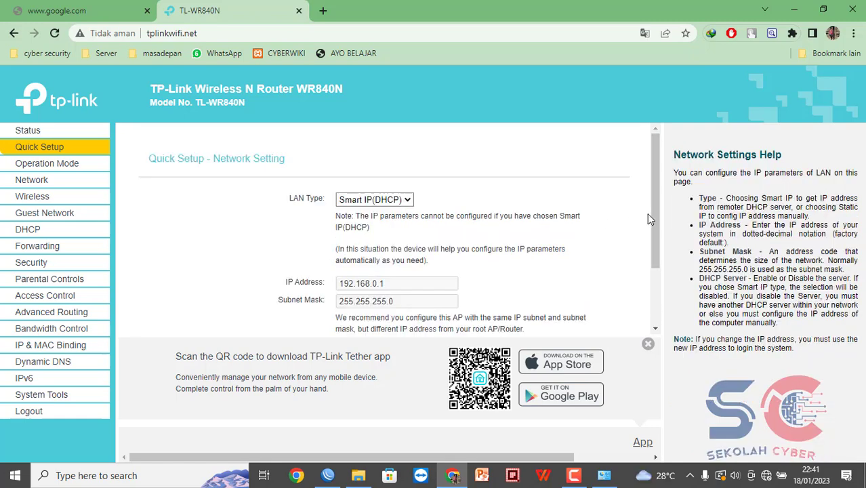
left_click_drag(650, 219, 650, 287)
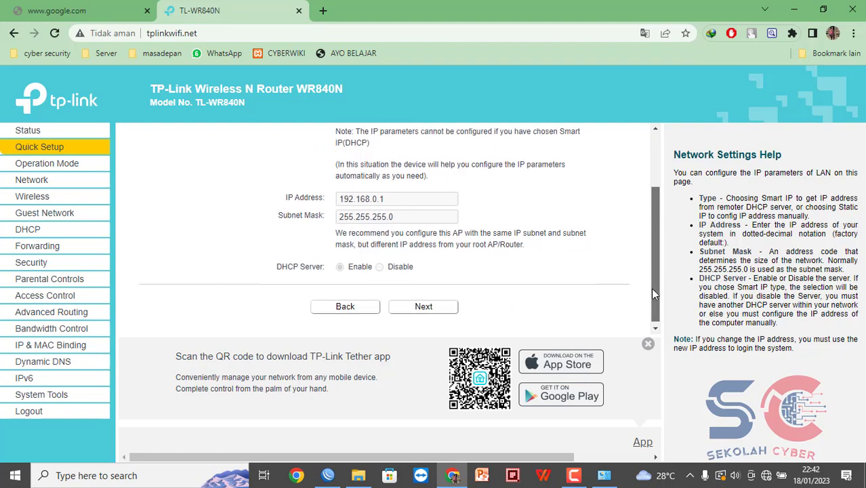
left_click(425, 306)
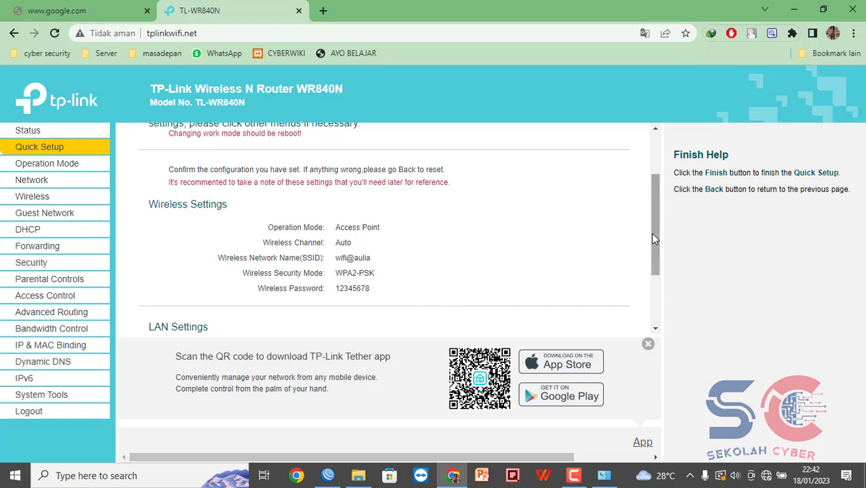
left_click_drag(650, 233, 654, 307)
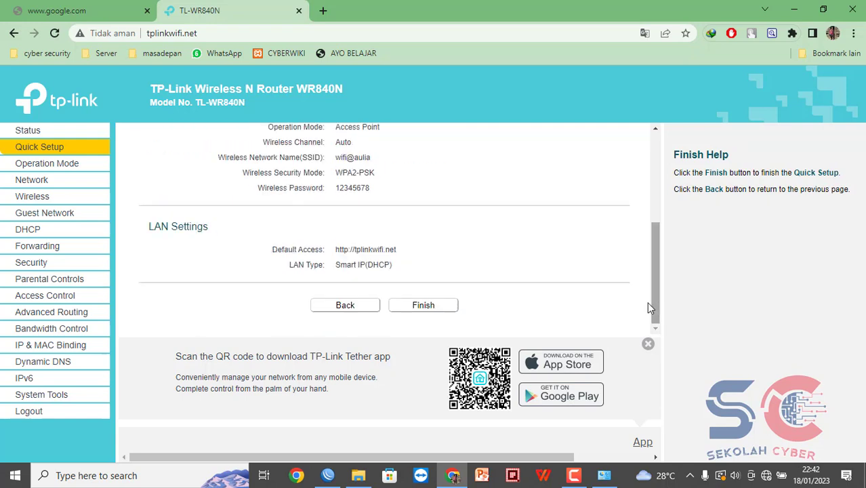
left_click(436, 316)
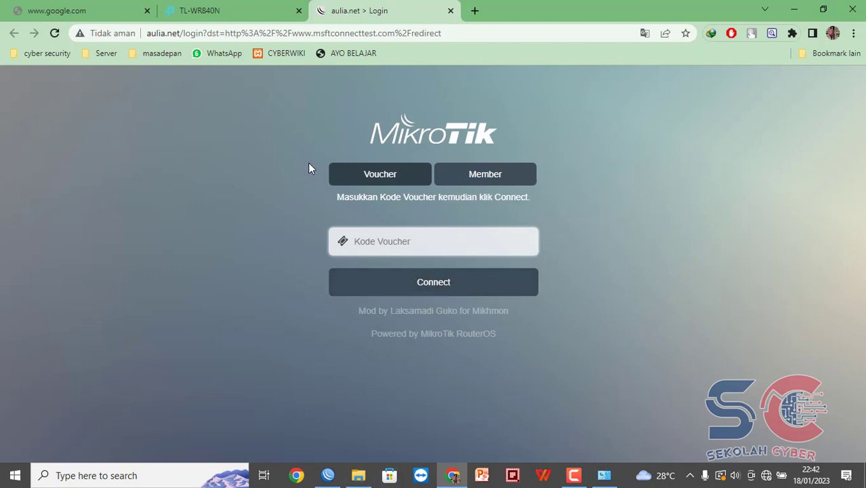
left_click(247, 12)
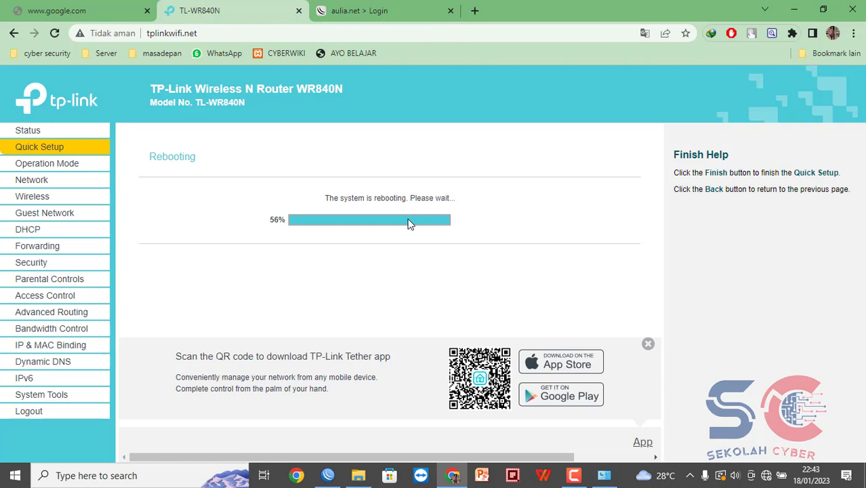